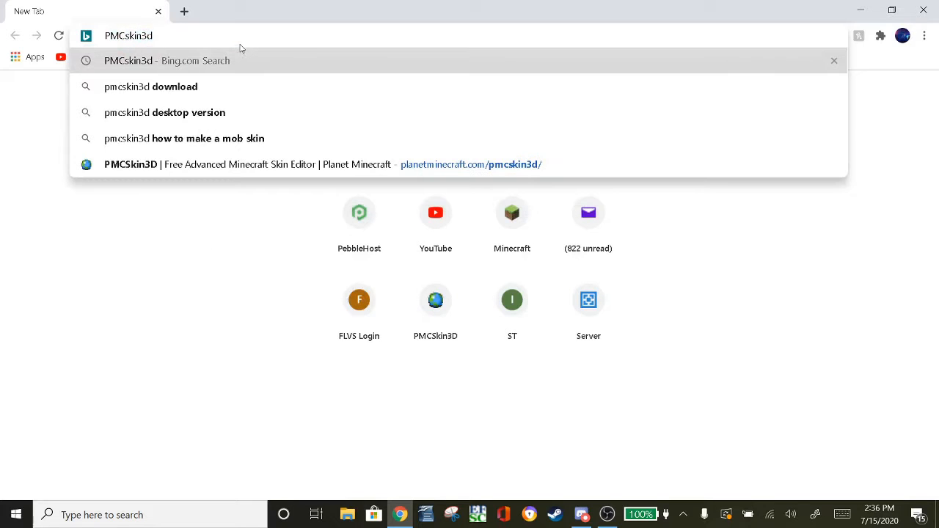
Search for PMCskin3d, and disconnect and reconnect the MySpectrumWiFi58-5G Wi-Fi network to restore internet access.
{"action": "key", "text": "Return"}
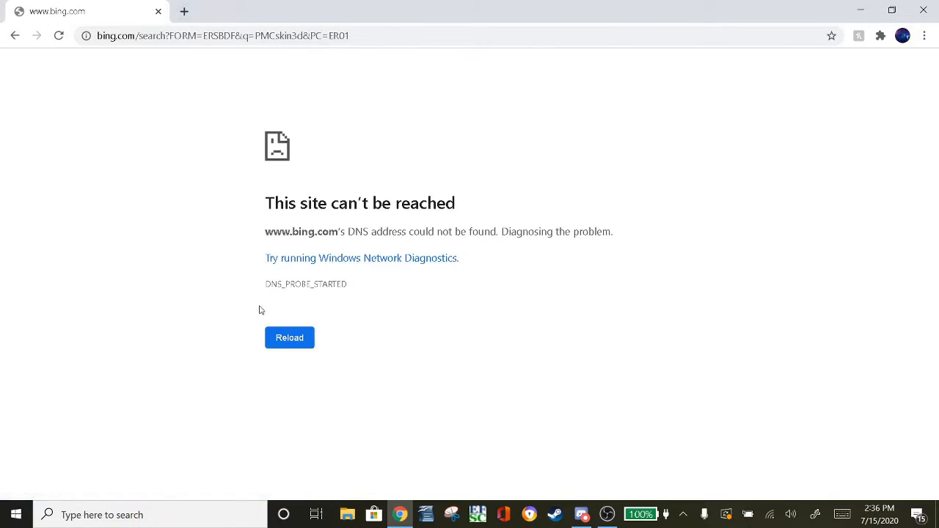
{"action": "left_click", "coordinate": [769, 514]}
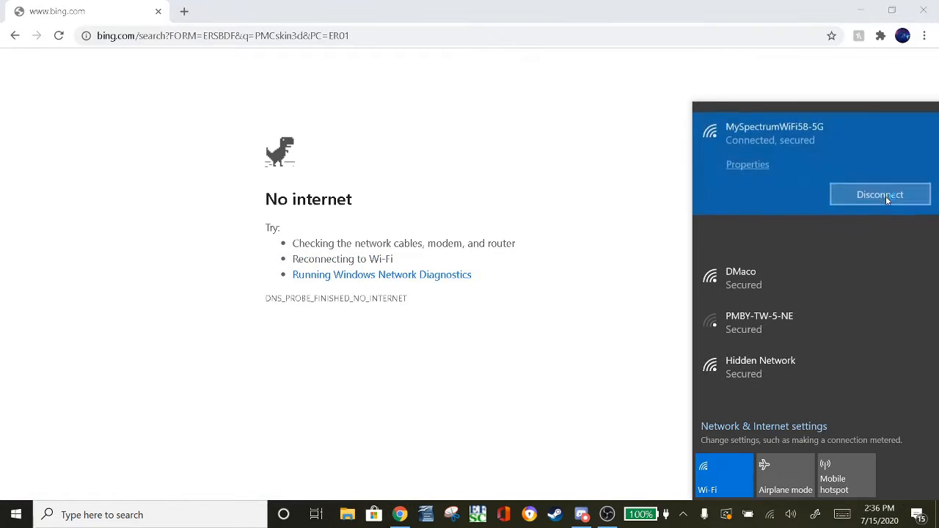
{"action": "left_click", "coordinate": [886, 195]}
{"action": "left_click", "coordinate": [732, 161]}
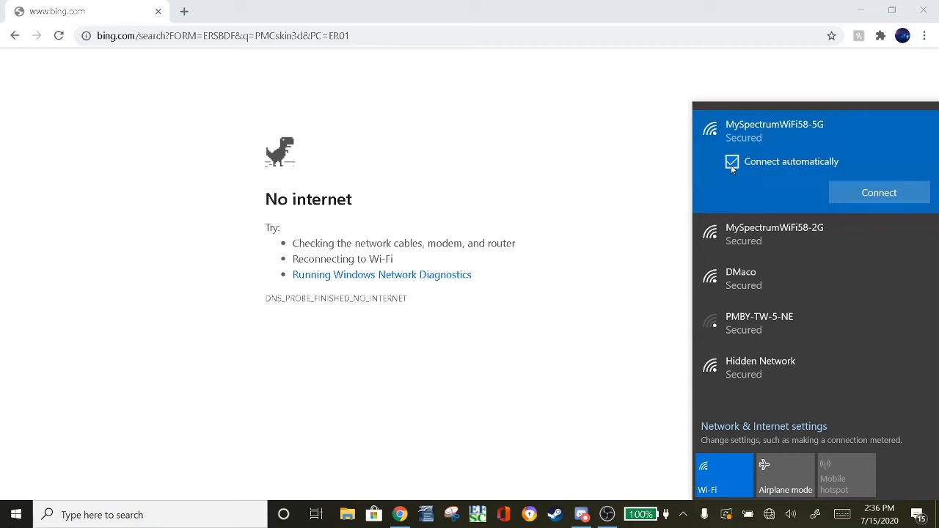
{"action": "left_click", "coordinate": [879, 192]}
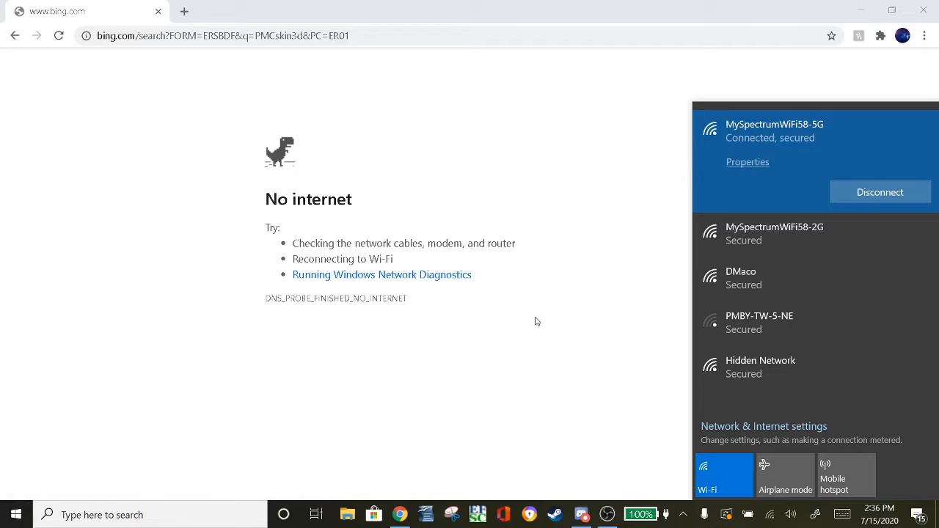
{"action": "left_click", "coordinate": [543, 339]}
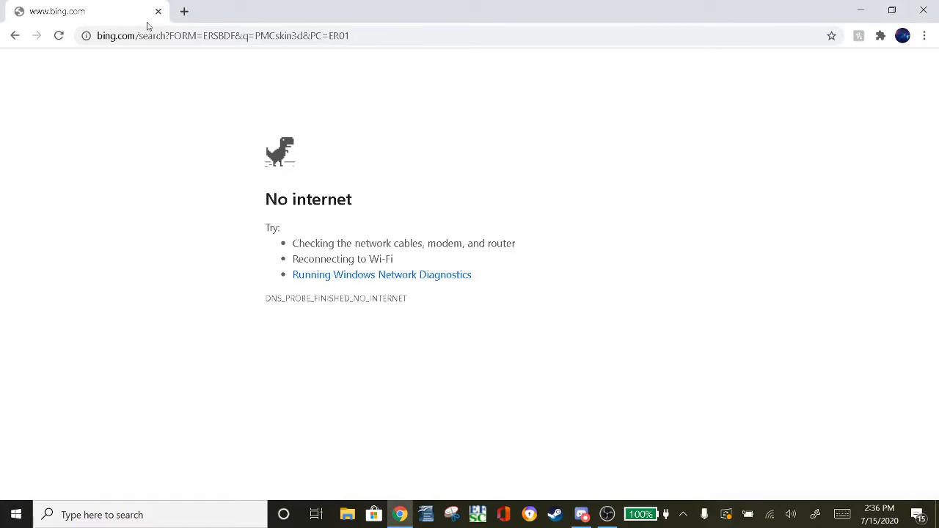
Reload the PMCskin3d search, open the Planet Minecraft PMCSkin3D result and start the skin editor.
{"action": "left_click", "coordinate": [58, 35]}
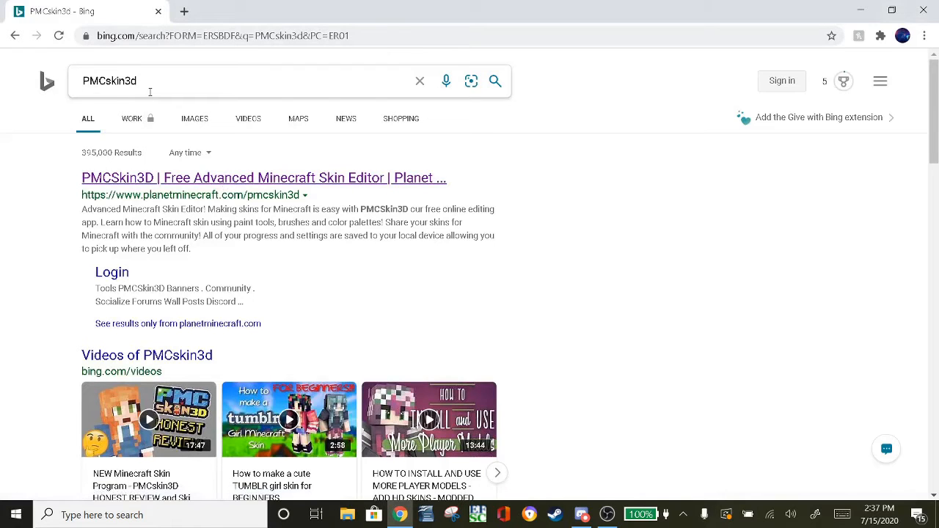
{"action": "left_click", "coordinate": [205, 184]}
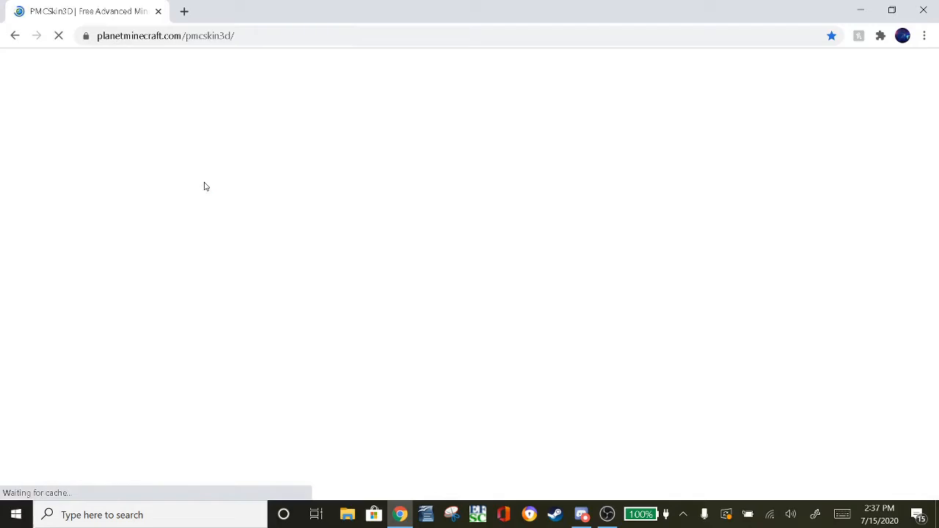
{"action": "scroll", "coordinate": [408, 454], "scroll_direction": "down", "scroll_amount": 1}
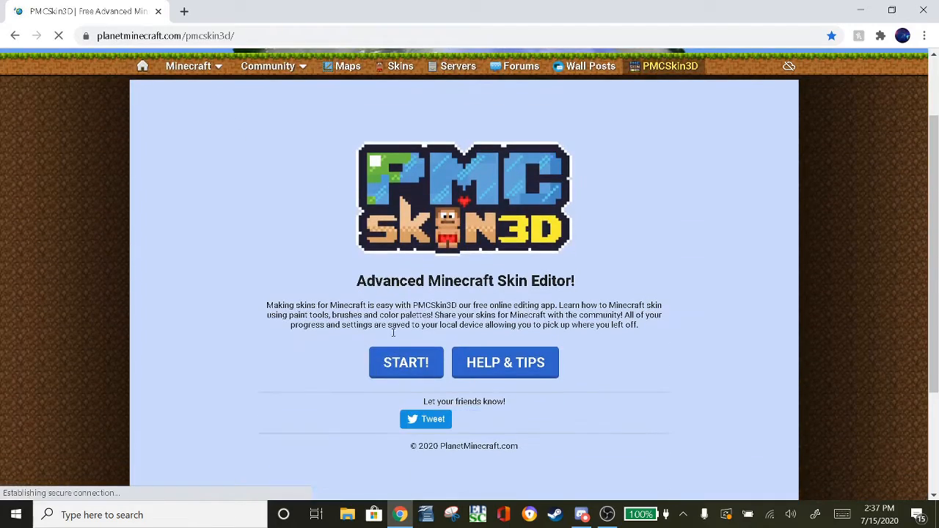
{"action": "left_click", "coordinate": [400, 367]}
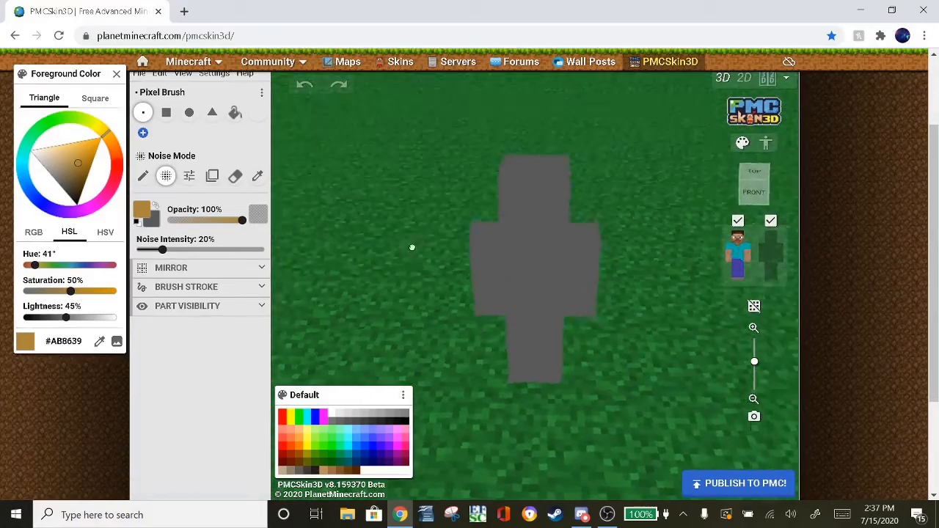
Create a new Minecraft skin with the Steve model and the default grey base color, without HD.
{"action": "mouse_move", "coordinate": [411, 247]}
{"action": "left_mouse_down"}
{"action": "mouse_move", "coordinate": [648, 349]}
{"action": "mouse_move", "coordinate": [422, 224]}
{"action": "left_mouse_up"}
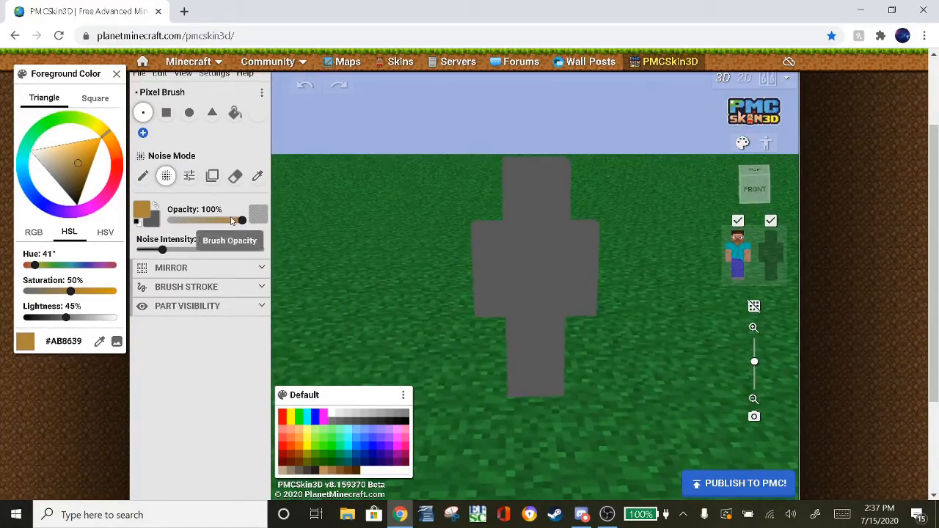
{"action": "scroll", "coordinate": [232, 220], "scroll_direction": "up", "scroll_amount": 2}
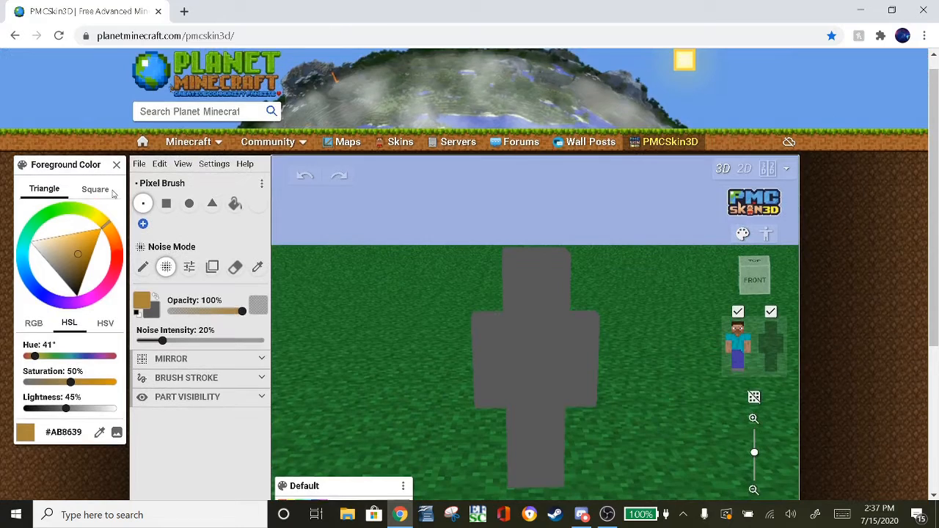
{"action": "left_click", "coordinate": [140, 166]}
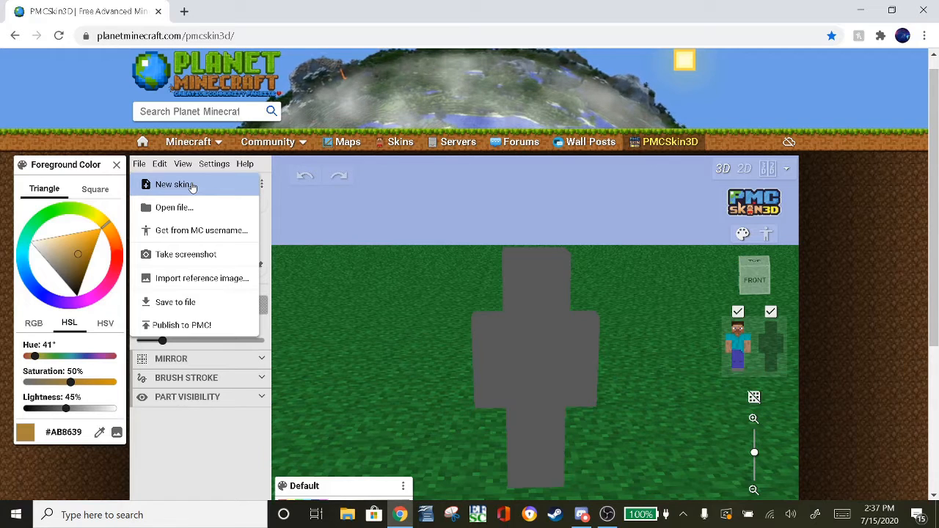
{"action": "left_click", "coordinate": [176, 184]}
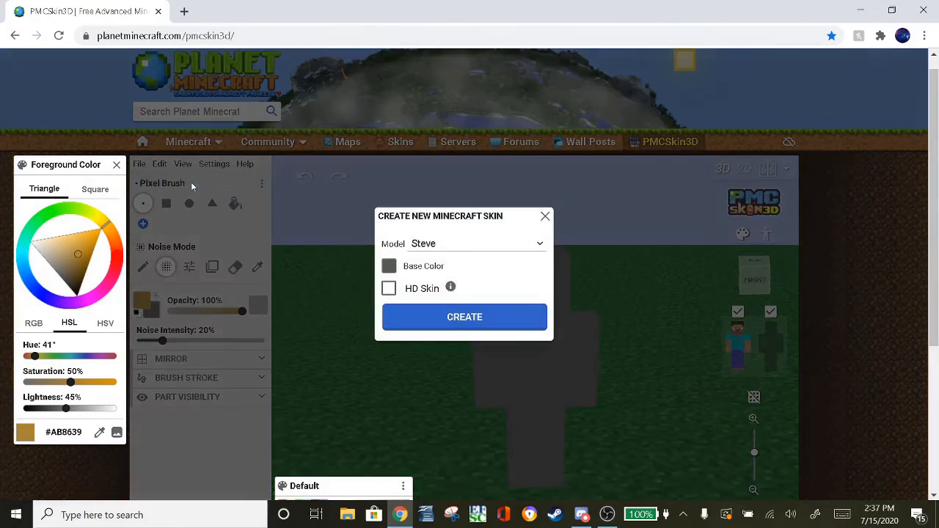
{"action": "left_click", "coordinate": [449, 250]}
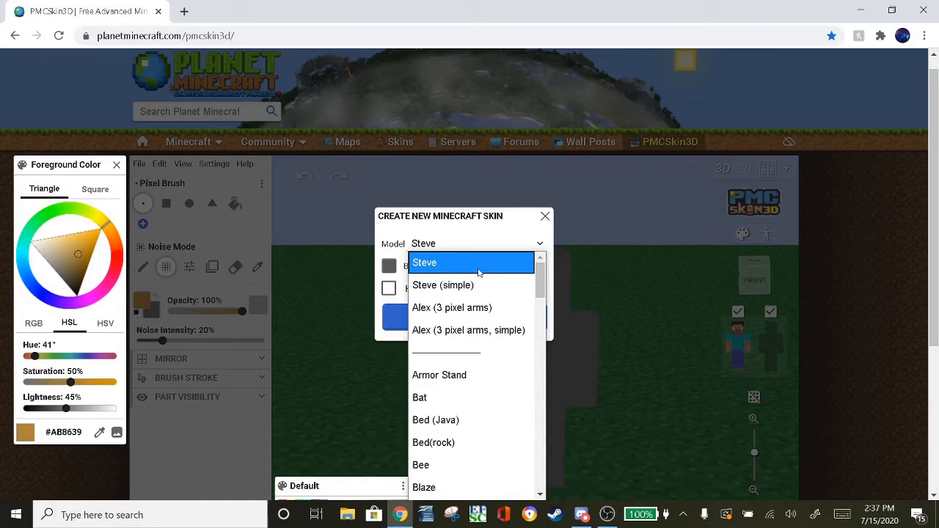
{"action": "left_click", "coordinate": [477, 264]}
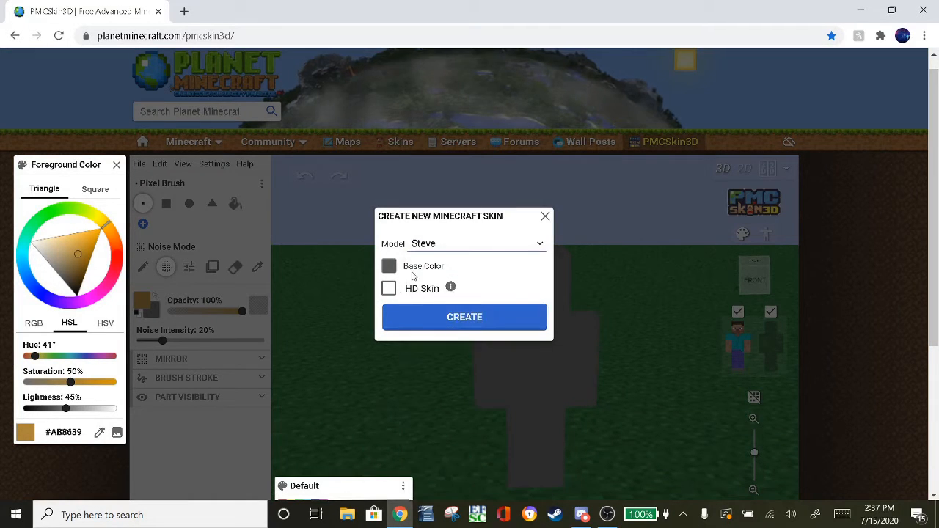
{"action": "left_click", "coordinate": [419, 316]}
Choose the Paint Bucket tool and test a #B88E38 noise fill on the torso's front, undoing the fill.
{"action": "left_click_drag", "start_coordinate": [686, 349], "coordinate": [667, 262]}
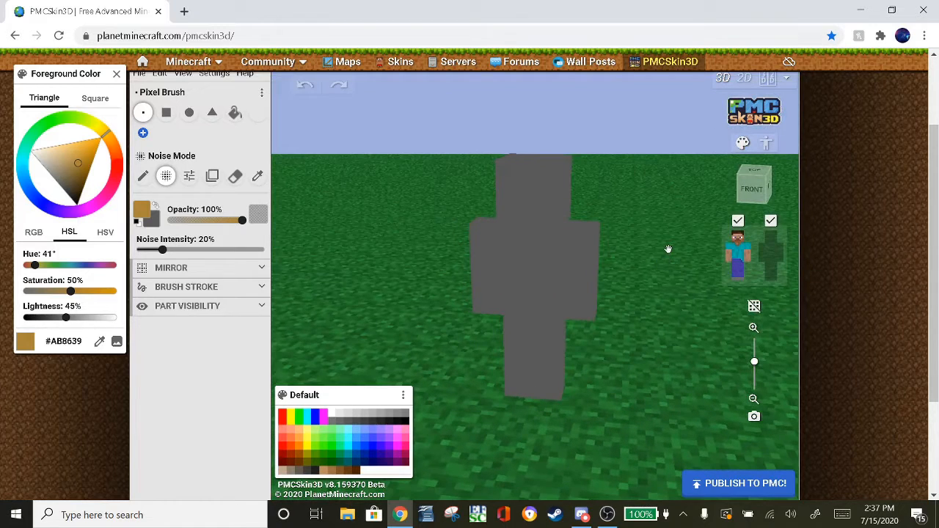
{"action": "mouse_move", "coordinate": [84, 161]}
{"action": "left_mouse_down"}
{"action": "mouse_move", "coordinate": [76, 155]}
{"action": "mouse_move", "coordinate": [88, 160]}
{"action": "mouse_move", "coordinate": [80, 163]}
{"action": "left_mouse_up"}
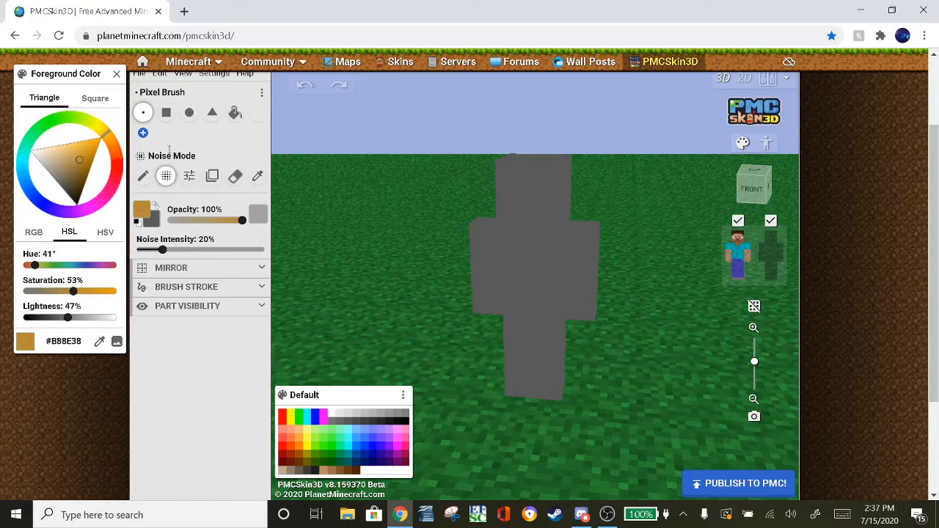
{"action": "left_click", "coordinate": [234, 114]}
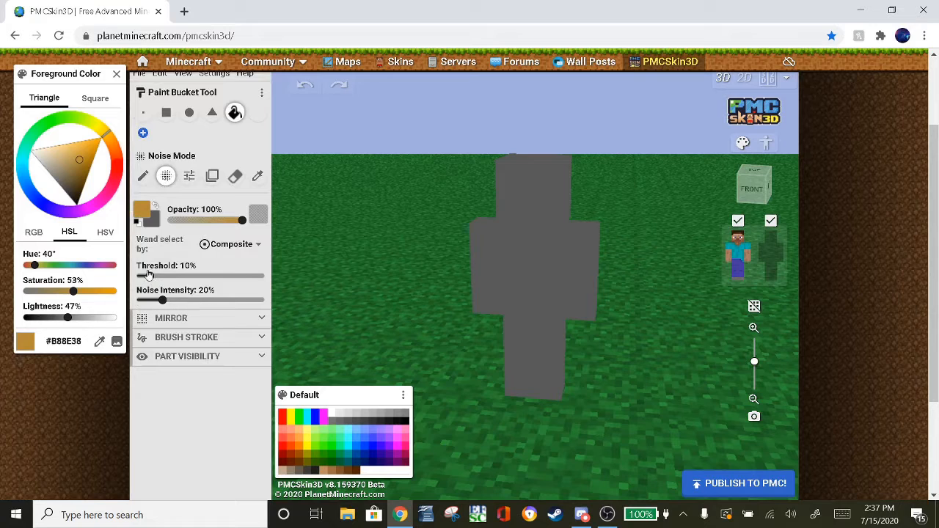
{"action": "left_click", "coordinate": [531, 252]}
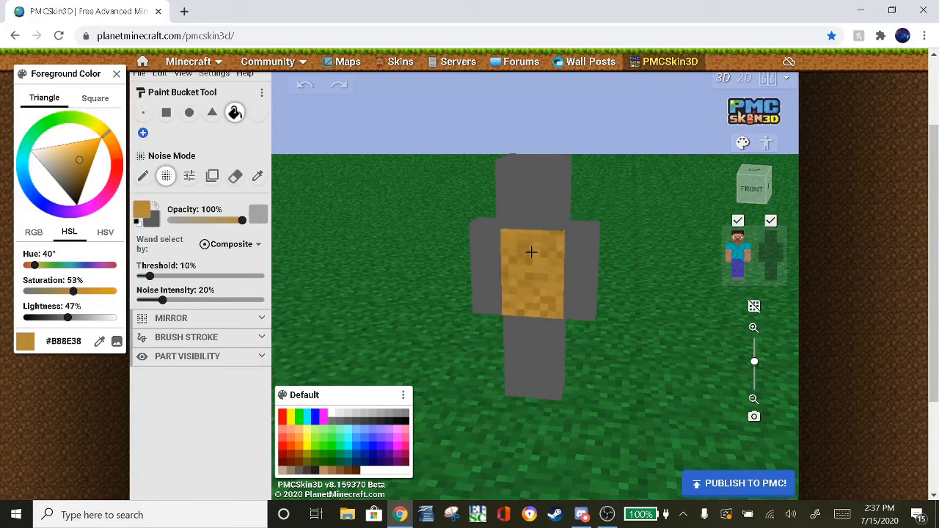
{"action": "key", "text": "ctrl+z"}
Try noise fills in #B1904C on the front of one arm and of the head.
{"action": "left_click_drag", "start_coordinate": [70, 171], "coordinate": [74, 162]}
{"action": "left_click", "coordinate": [575, 235]}
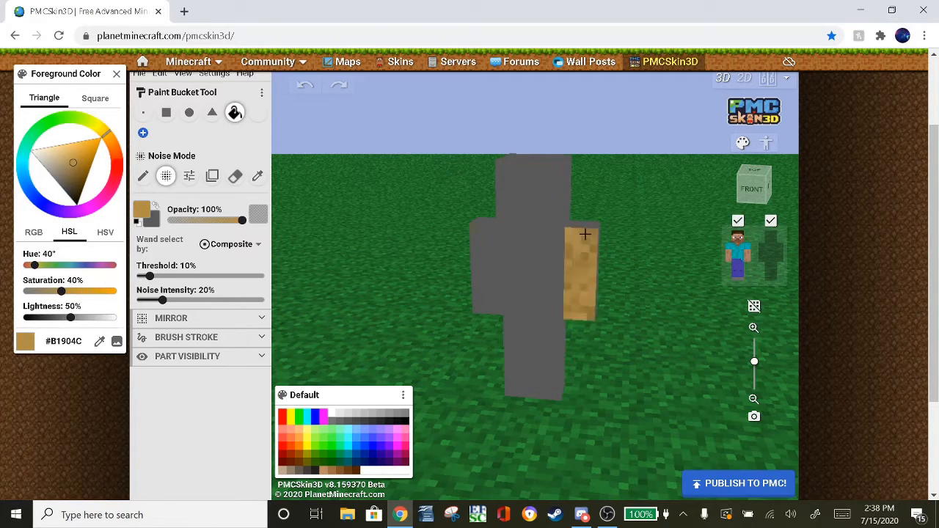
{"action": "left_click_drag", "start_coordinate": [608, 212], "coordinate": [558, 279]}
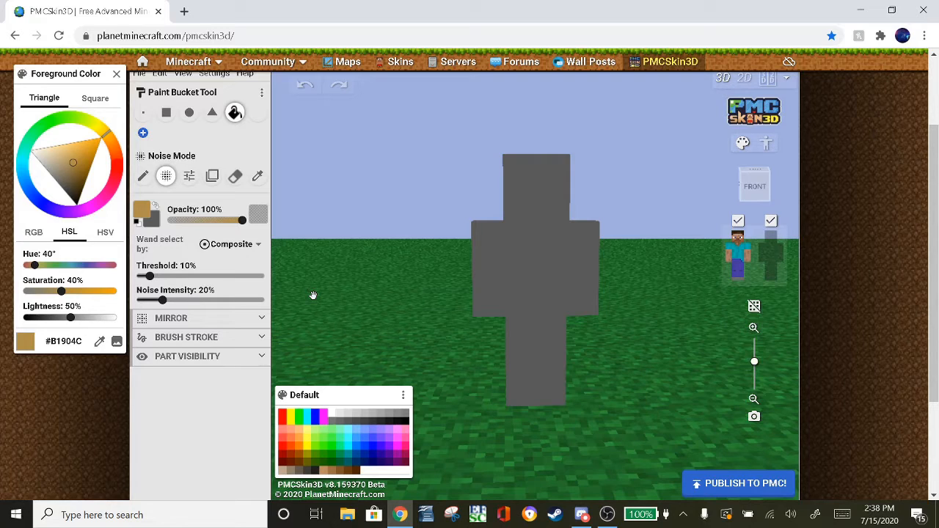
{"action": "left_click", "coordinate": [531, 193]}
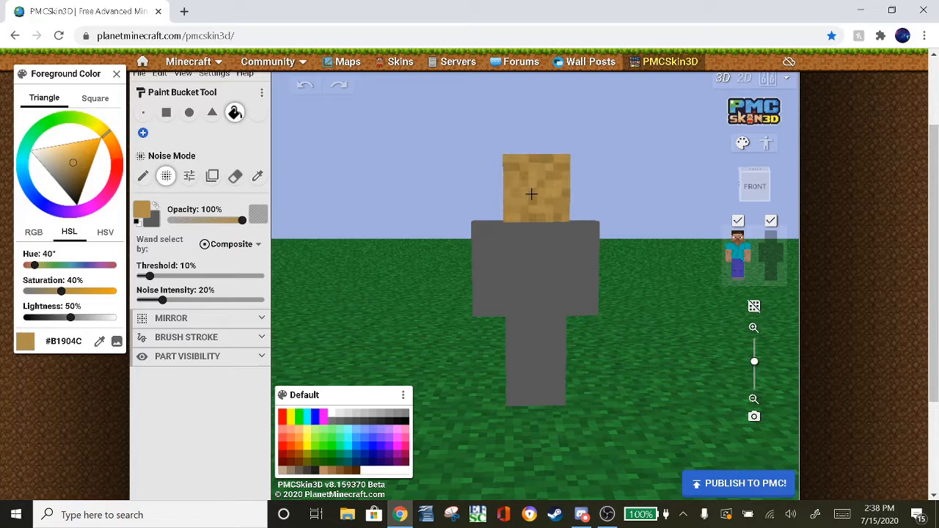
{"action": "key", "text": "ctrl+z"}
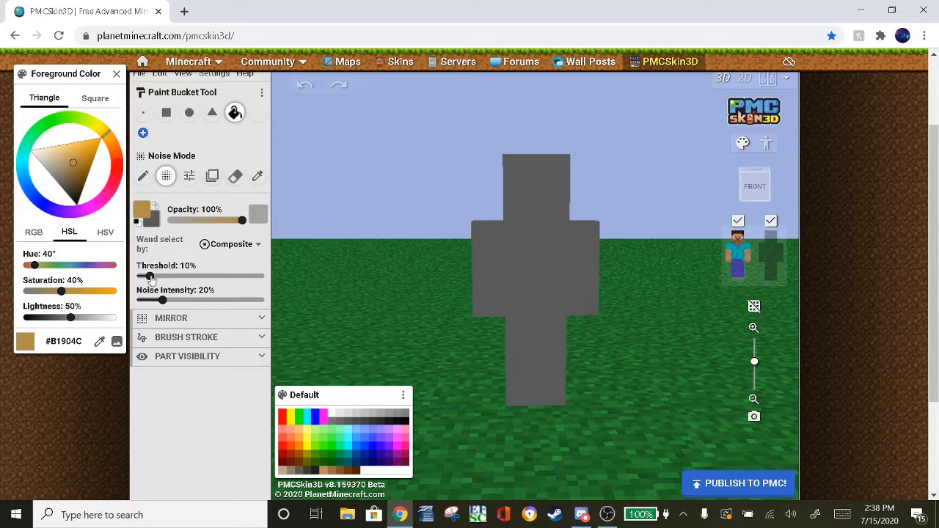
{"action": "mouse_move", "coordinate": [150, 278]}
{"action": "left_mouse_down"}
{"action": "mouse_move", "coordinate": [141, 277]}
{"action": "mouse_move", "coordinate": [150, 277]}
{"action": "left_mouse_up"}
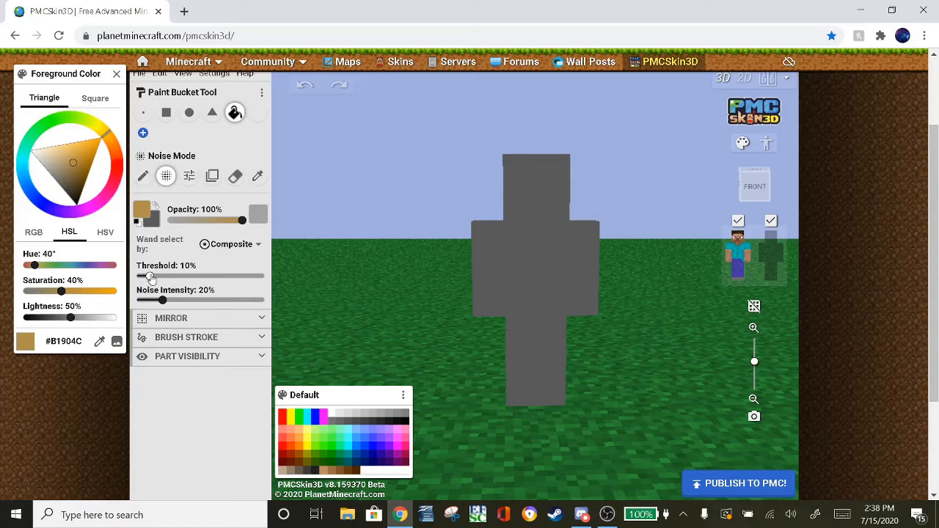
{"action": "left_click", "coordinate": [523, 192]}
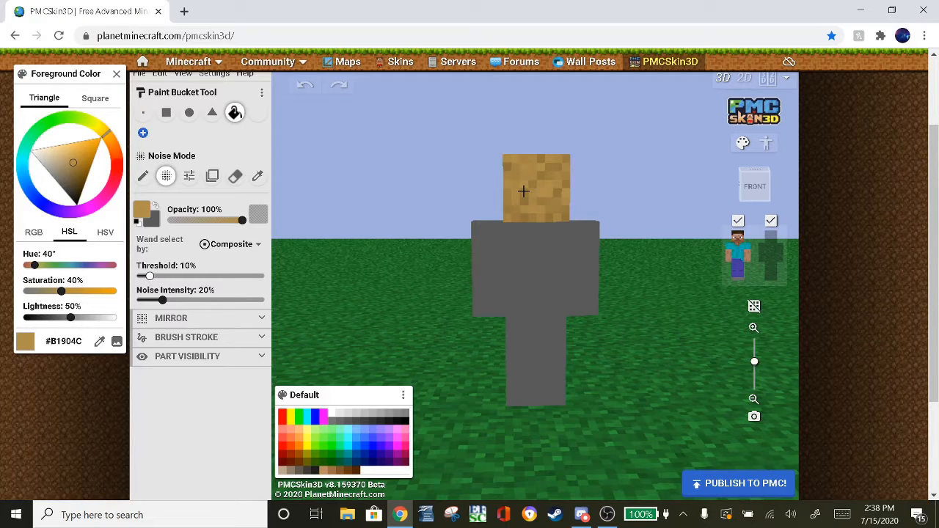
{"action": "key", "text": "ctrl+z"}
Set the foreground color to #CBAA66 and test the fill on the torso's front, undoing each attempt.
{"action": "left_click_drag", "start_coordinate": [73, 162], "coordinate": [68, 156]}
{"action": "left_click", "coordinate": [532, 262]}
{"action": "key", "text": "ctrl+z"}
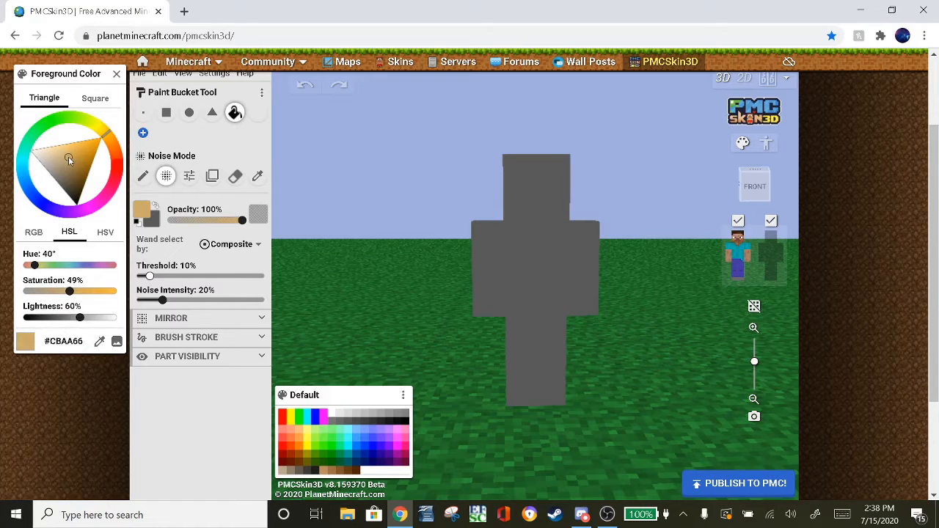
{"action": "left_click", "coordinate": [548, 254]}
{"action": "key", "text": "ctrl+z"}
Set the noise intensity to 13% and fill the fronts of the torso, head, arms and legs with #CBAA66.
{"action": "left_click_drag", "start_coordinate": [163, 301], "coordinate": [153, 302]}
{"action": "left_click", "coordinate": [554, 257]}
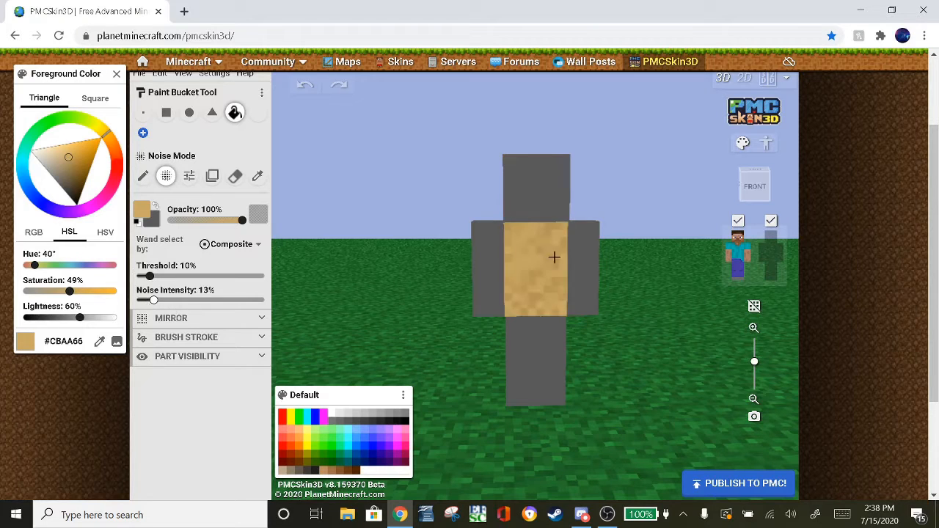
{"action": "left_click", "coordinate": [533, 201]}
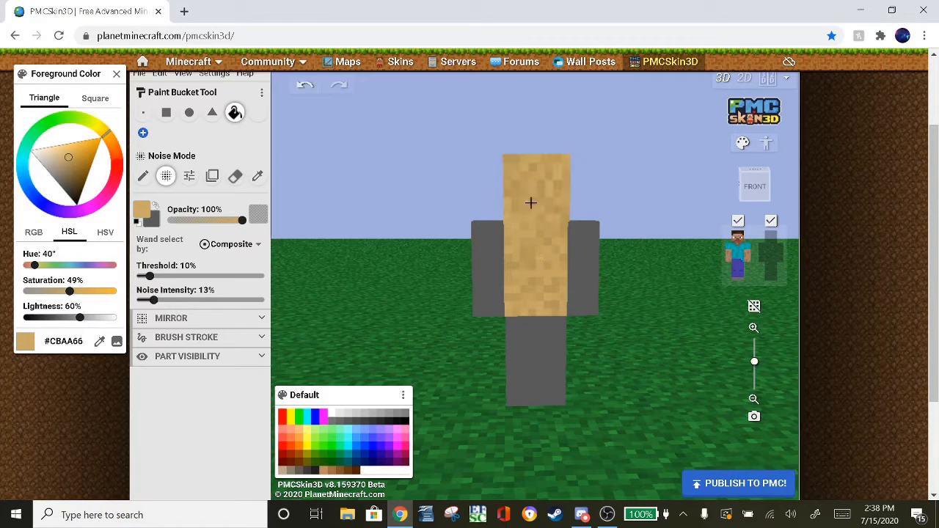
{"action": "left_click", "coordinate": [577, 254]}
{"action": "left_click", "coordinate": [495, 254]}
{"action": "left_click", "coordinate": [512, 344]}
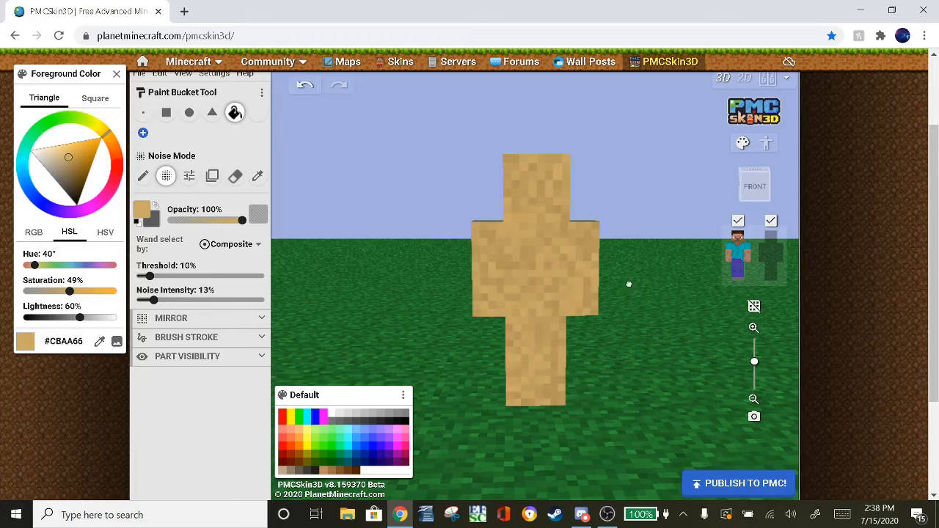
Fill the remaining grey top, back and side faces of the head, torso, arms and legs with #CBAA66.
{"action": "mouse_move", "coordinate": [629, 284]}
{"action": "left_mouse_down"}
{"action": "mouse_move", "coordinate": [535, 331]}
{"action": "mouse_move", "coordinate": [532, 242]}
{"action": "left_mouse_up"}
{"action": "mouse_move", "coordinate": [541, 314]}
{"action": "left_mouse_down"}
{"action": "mouse_move", "coordinate": [554, 349]}
{"action": "mouse_move", "coordinate": [537, 361]}
{"action": "mouse_move", "coordinate": [620, 256]}
{"action": "mouse_move", "coordinate": [692, 279]}
{"action": "mouse_move", "coordinate": [536, 231]}
{"action": "mouse_move", "coordinate": [625, 220]}
{"action": "mouse_move", "coordinate": [361, 204]}
{"action": "mouse_move", "coordinate": [470, 308]}
{"action": "mouse_move", "coordinate": [575, 231]}
{"action": "mouse_move", "coordinate": [549, 309]}
{"action": "mouse_move", "coordinate": [524, 241]}
{"action": "mouse_move", "coordinate": [510, 272]}
{"action": "mouse_move", "coordinate": [522, 347]}
{"action": "left_mouse_up"}
{"action": "left_click", "coordinate": [536, 230]}
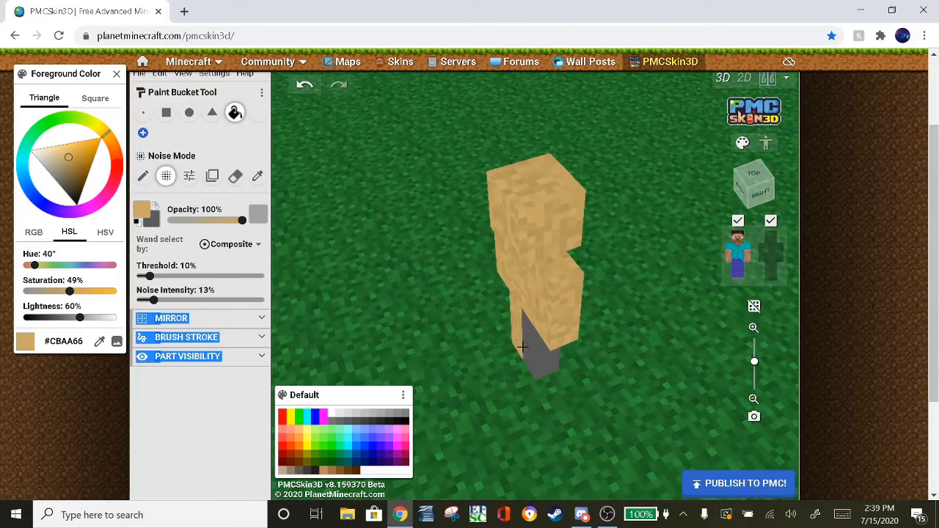
{"action": "left_click", "coordinate": [535, 347]}
Fill the undersides of the figure's body parts with the same #CBAA66 noise color.
{"action": "left_click_drag", "start_coordinate": [636, 339], "coordinate": [548, 260]}
{"action": "left_click", "coordinate": [548, 260]}
{"action": "left_click", "coordinate": [477, 261]}
{"action": "left_click_drag", "start_coordinate": [474, 260], "coordinate": [560, 283]}
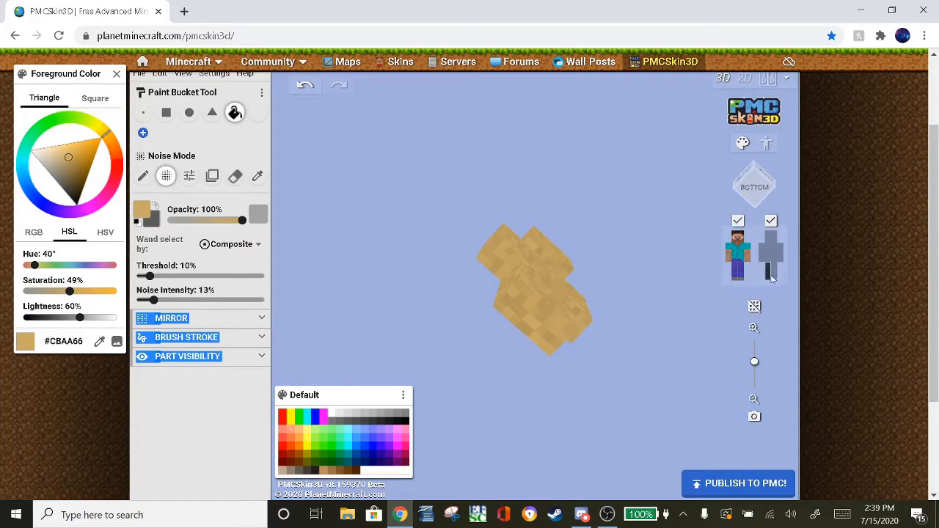
Hide each leg and arm in turn and fill the exposed inner leg faces and torso sides with #CBAA66.
{"action": "left_click_drag", "start_coordinate": [739, 273], "coordinate": [709, 276]}
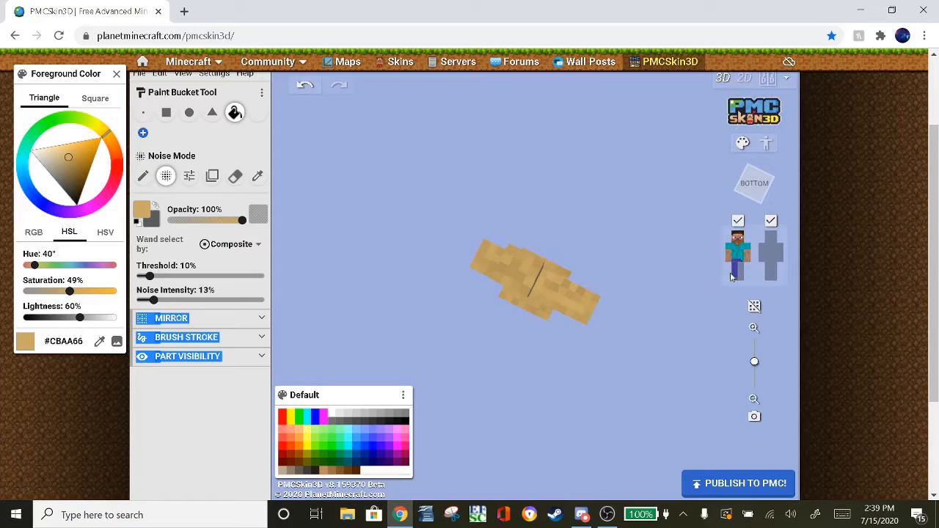
{"action": "left_click_drag", "start_coordinate": [486, 289], "coordinate": [532, 387]}
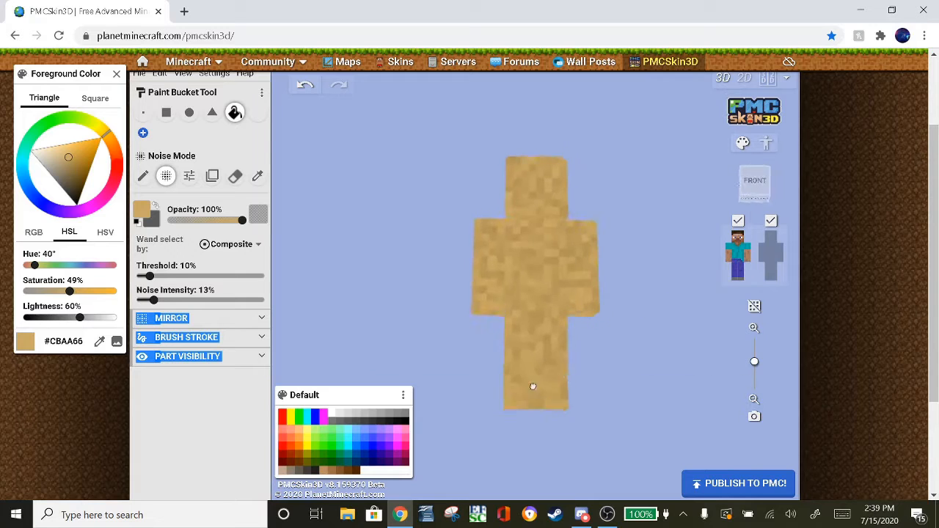
{"action": "left_click", "coordinate": [749, 253]}
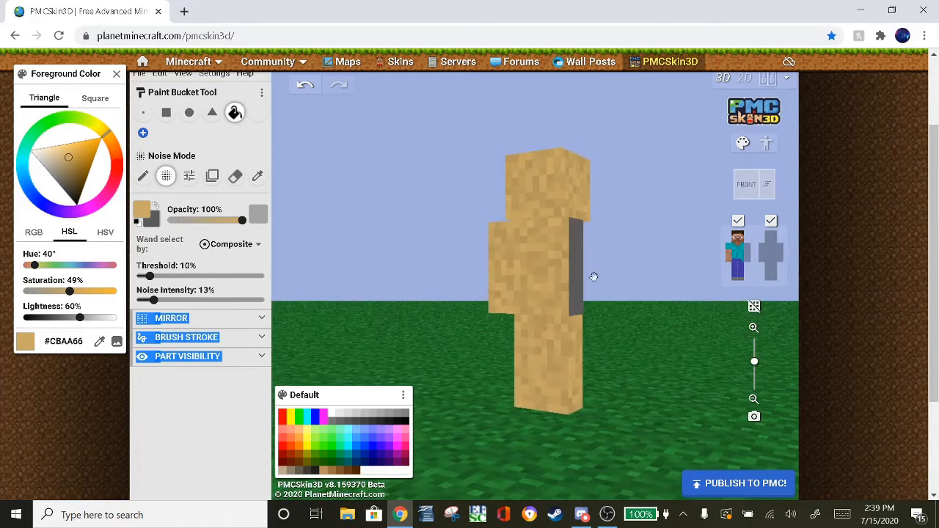
{"action": "left_click_drag", "start_coordinate": [602, 279], "coordinate": [496, 261]}
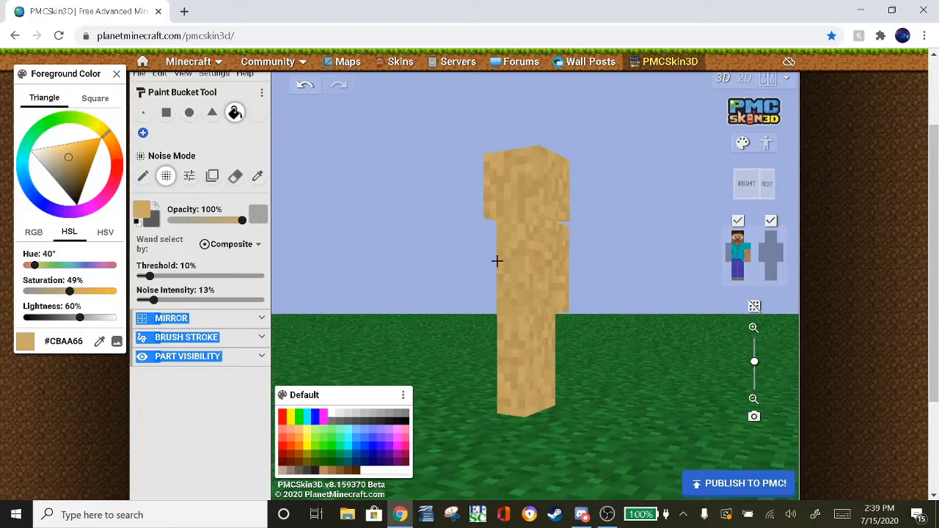
{"action": "left_click", "coordinate": [727, 258]}
{"action": "left_click", "coordinate": [729, 257]}
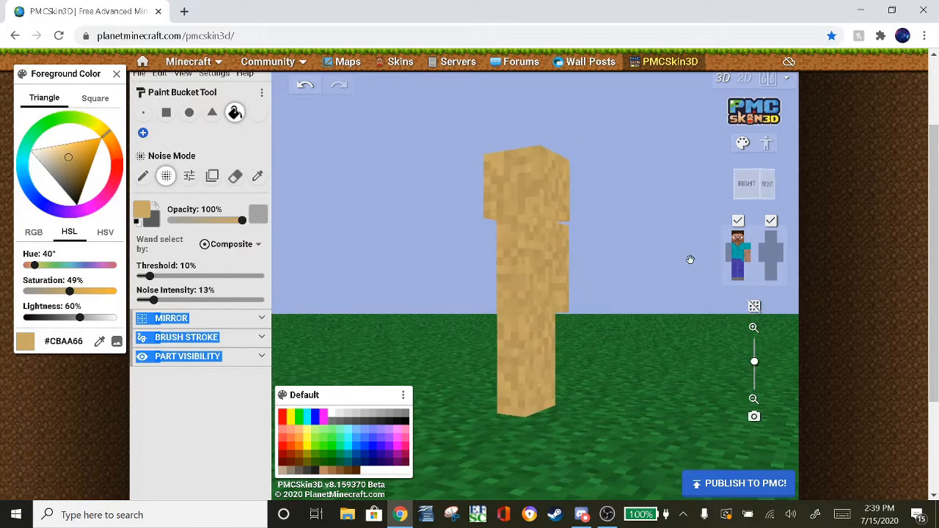
Hide the torso, fill the exposed inner faces of both arms with #CBAA66, and show the torso again.
{"action": "left_click", "coordinate": [730, 257]}
{"action": "left_click", "coordinate": [737, 256]}
{"action": "left_click_drag", "start_coordinate": [685, 262], "coordinate": [550, 293]}
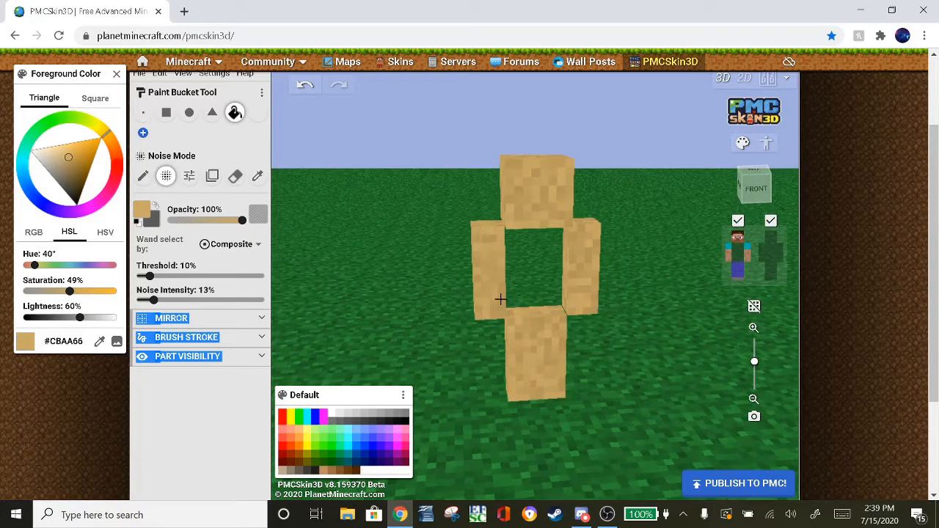
{"action": "left_click_drag", "start_coordinate": [506, 308], "coordinate": [513, 272]}
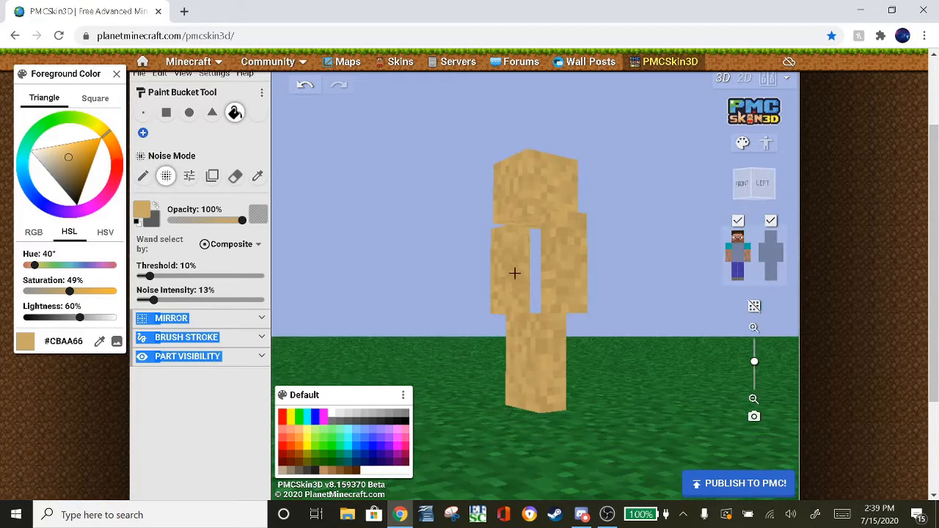
{"action": "left_click", "coordinate": [738, 254]}
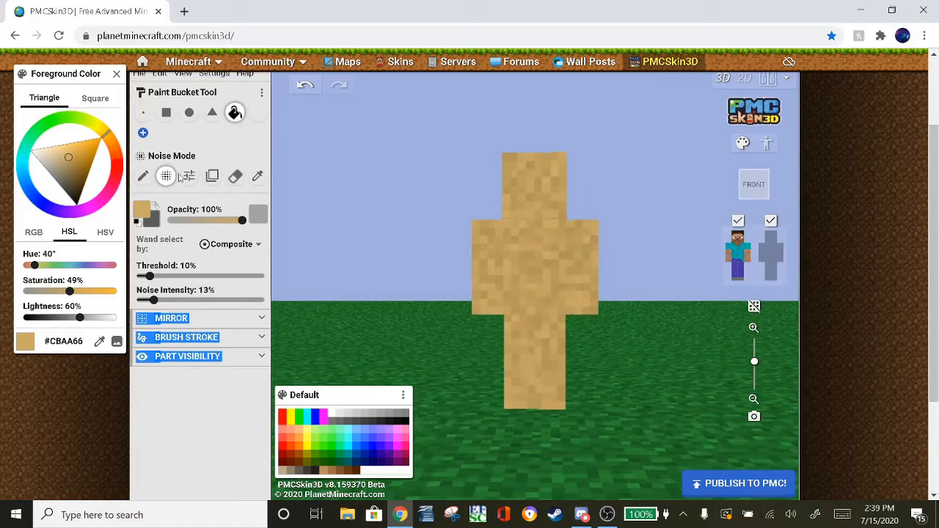
Set the foreground hue to 35° for #CBA166 and refill the fronts of the torso, legs, arms and head.
{"action": "left_click_drag", "start_coordinate": [103, 138], "coordinate": [112, 139]}
{"action": "left_click", "coordinate": [537, 277]}
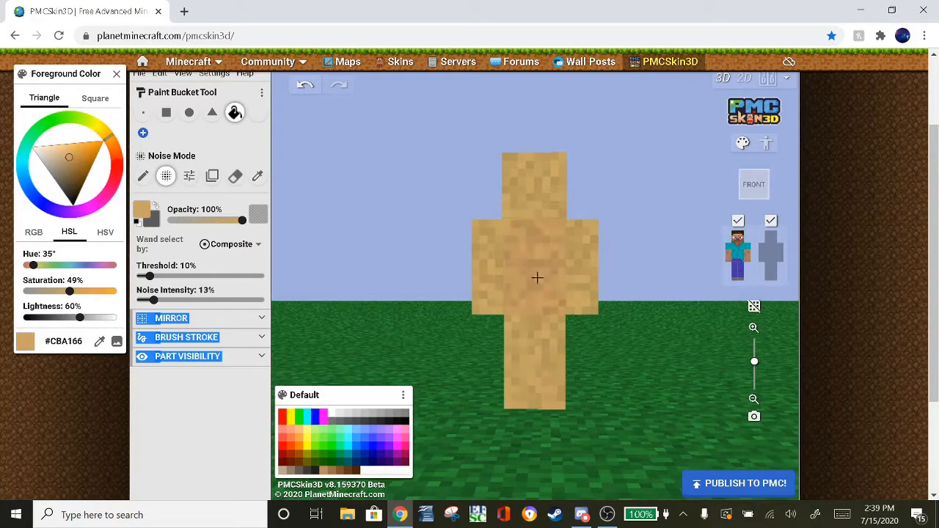
{"action": "left_click", "coordinate": [546, 350]}
{"action": "left_click", "coordinate": [517, 334]}
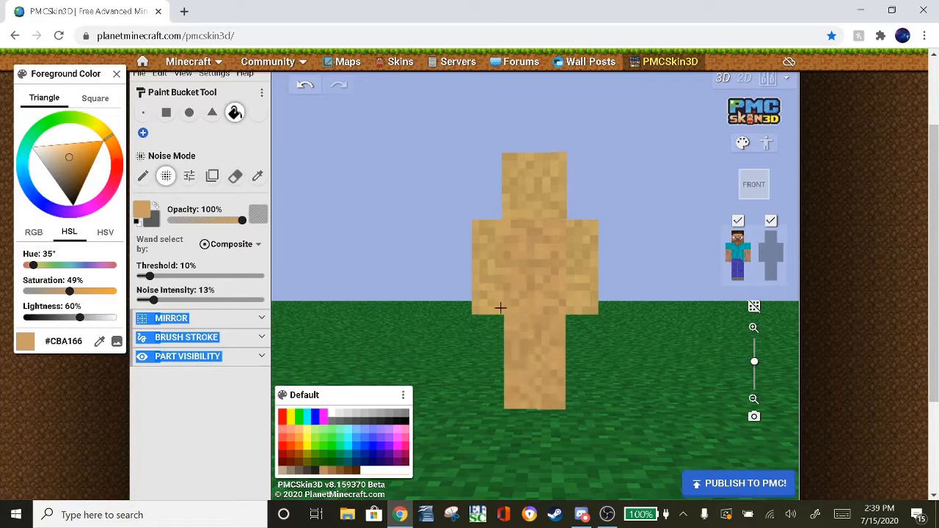
{"action": "left_click", "coordinate": [536, 286]}
{"action": "left_click", "coordinate": [581, 279]}
{"action": "left_click", "coordinate": [524, 209]}
Refill the left sides and backs of the head, torso, arms and legs with #CBA166.
{"action": "left_click_drag", "start_coordinate": [625, 255], "coordinate": [533, 304]}
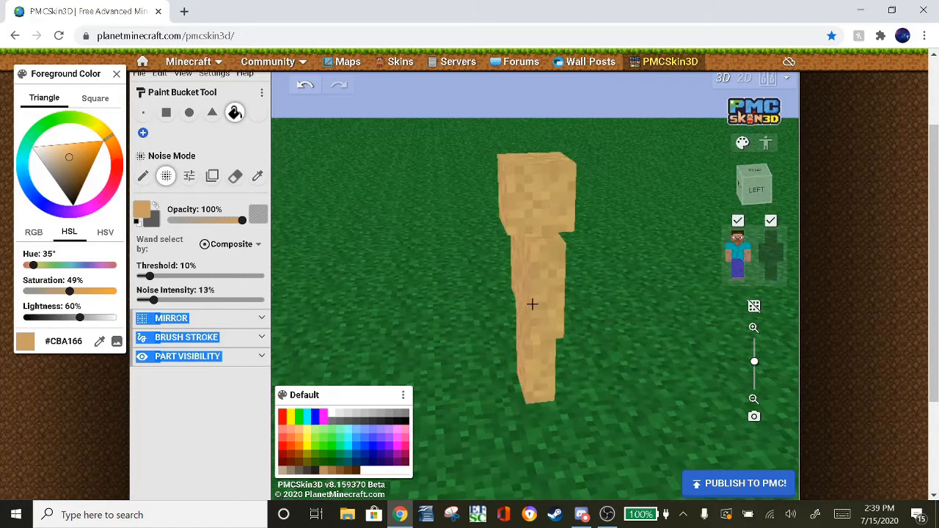
{"action": "left_click", "coordinate": [532, 304]}
{"action": "left_click", "coordinate": [520, 220]}
{"action": "left_click", "coordinate": [550, 386]}
{"action": "left_click_drag", "start_coordinate": [550, 386], "coordinate": [511, 342]}
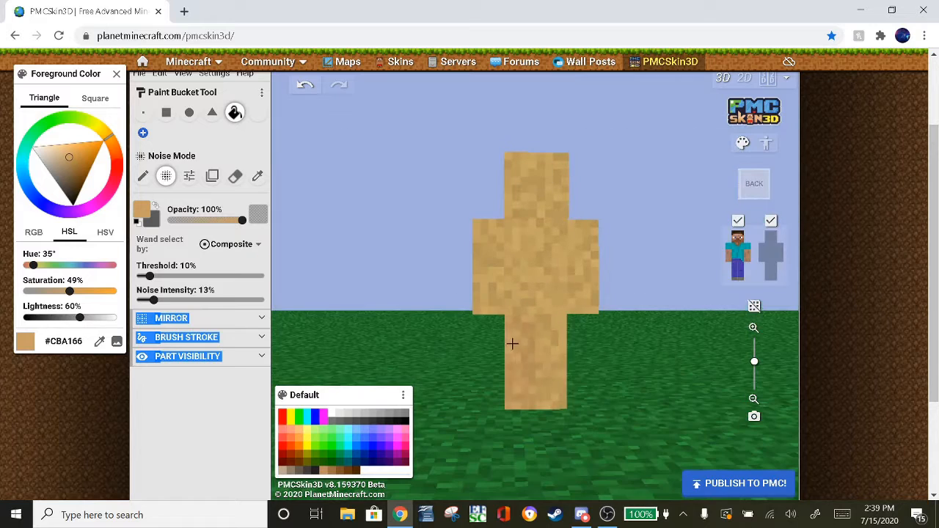
{"action": "left_click", "coordinate": [512, 342]}
{"action": "left_click", "coordinate": [574, 259]}
{"action": "left_click", "coordinate": [521, 183]}
{"action": "left_click_drag", "start_coordinate": [653, 330], "coordinate": [306, 317]}
{"action": "left_click", "coordinate": [526, 264]}
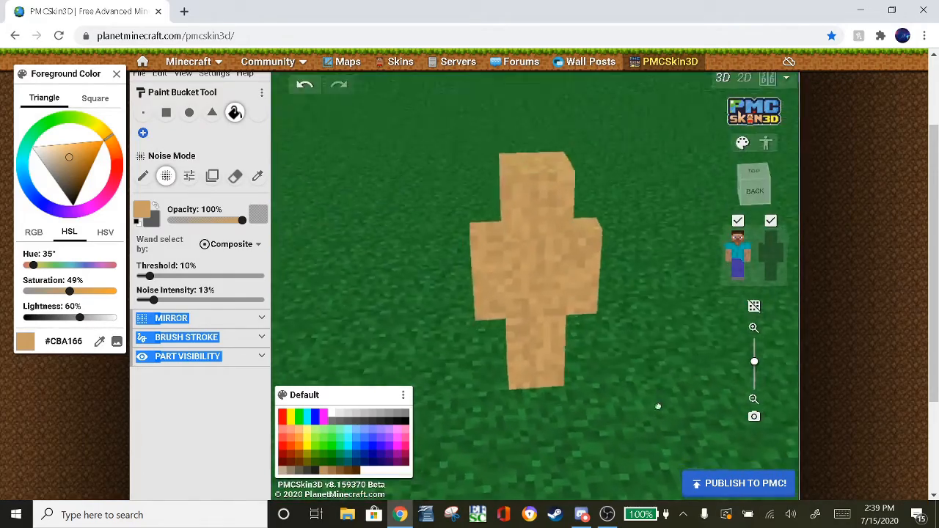
Refill the figure's remaining top, right-side and bottom faces with #CBA166.
{"action": "left_click_drag", "start_coordinate": [658, 406], "coordinate": [624, 338]}
{"action": "left_click_drag", "start_coordinate": [688, 391], "coordinate": [682, 382]}
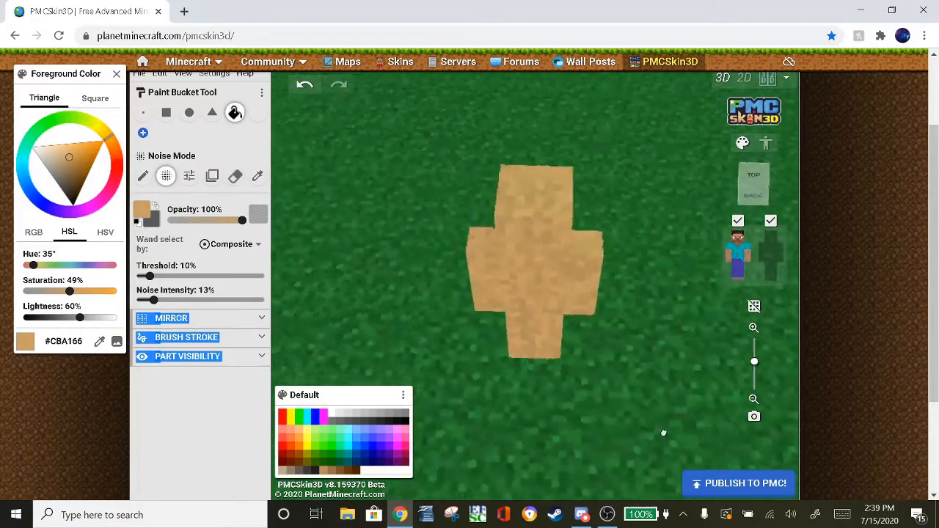
{"action": "left_click_drag", "start_coordinate": [663, 434], "coordinate": [650, 251]}
{"action": "left_click_drag", "start_coordinate": [606, 204], "coordinate": [473, 353]}
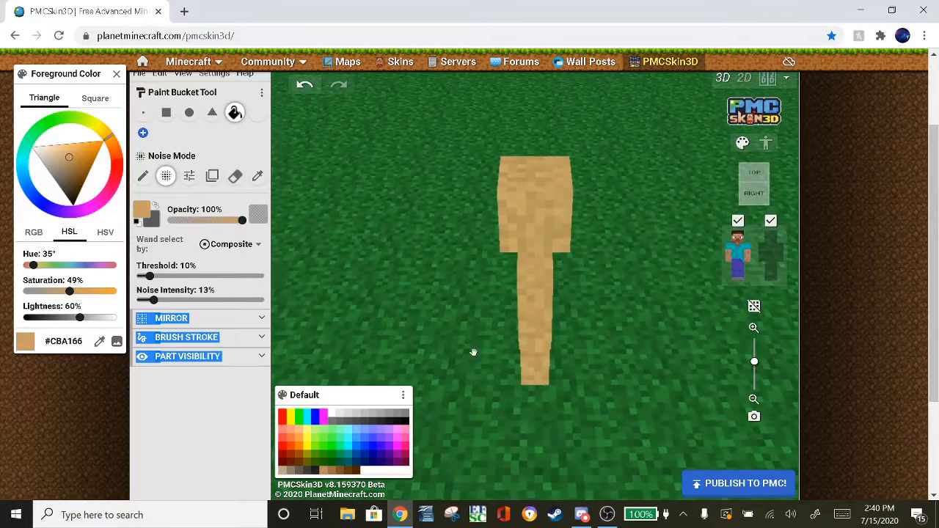
{"action": "left_click_drag", "start_coordinate": [533, 325], "coordinate": [510, 295]}
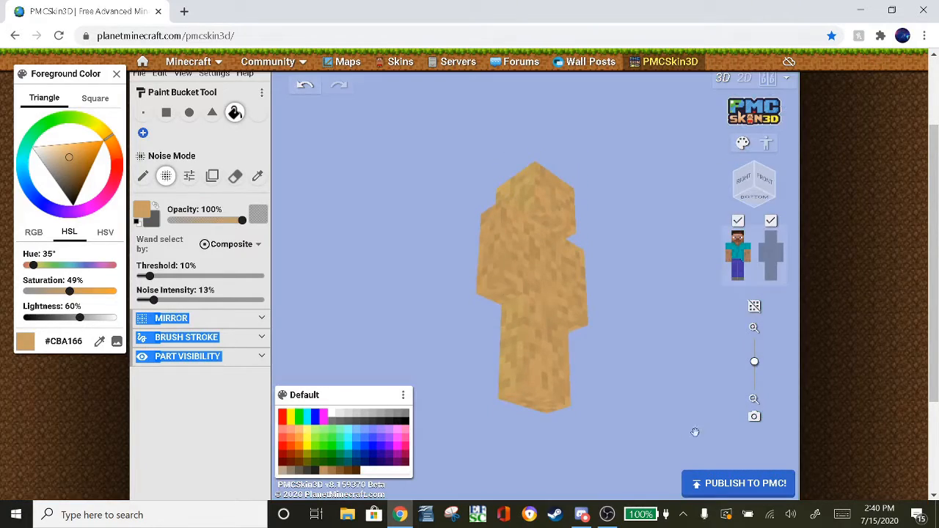
{"action": "left_click_drag", "start_coordinate": [695, 432], "coordinate": [454, 395]}
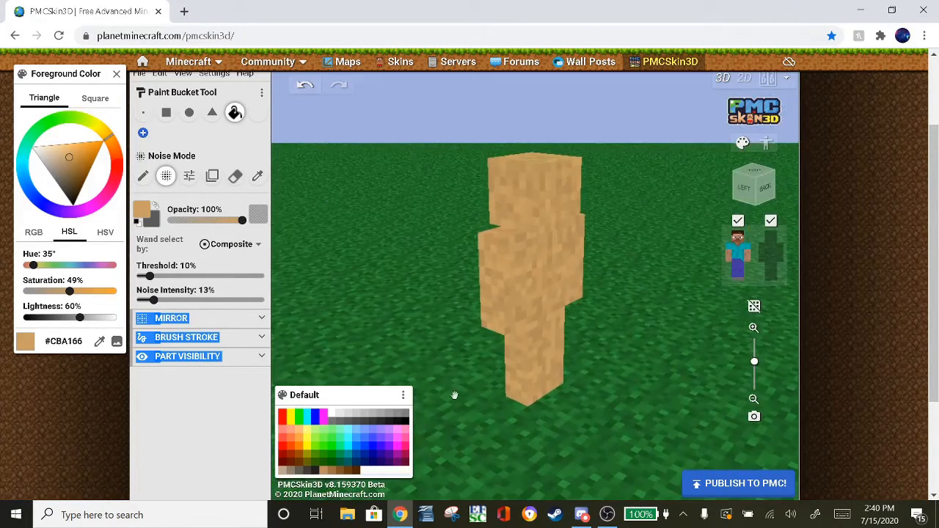
{"action": "left_click_drag", "start_coordinate": [611, 371], "coordinate": [546, 396]}
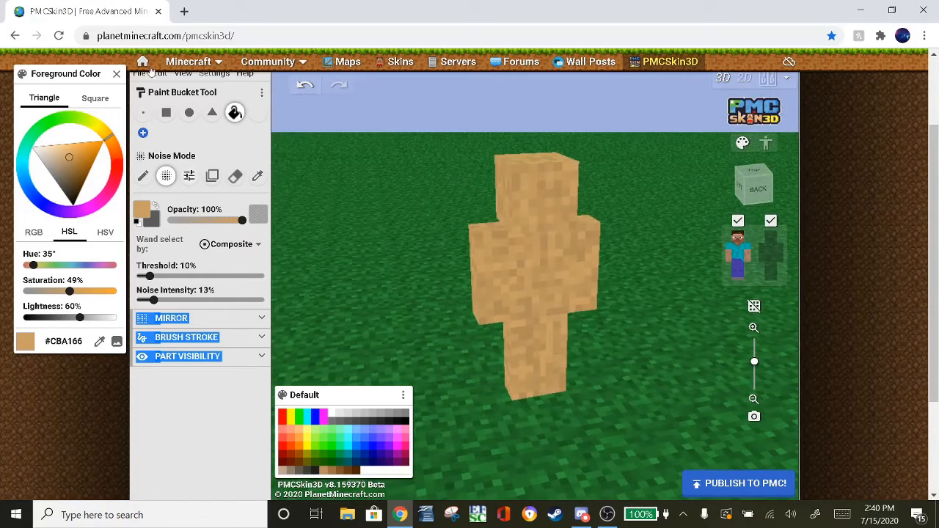
Search Bing for "iron golem photo" in a new browser tab and show the image results.
{"action": "left_click", "coordinate": [184, 14]}
{"action": "type", "text": "iro"}
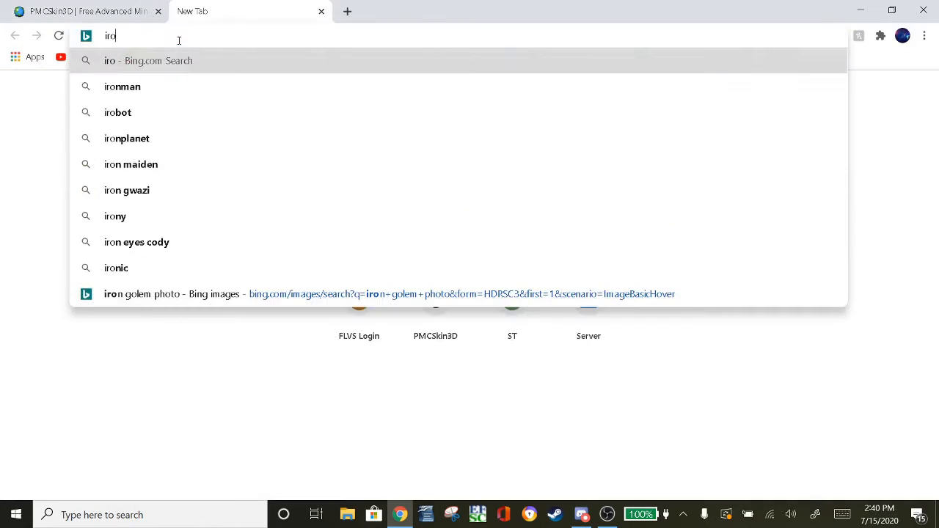
{"action": "type", "text": "n golen"}
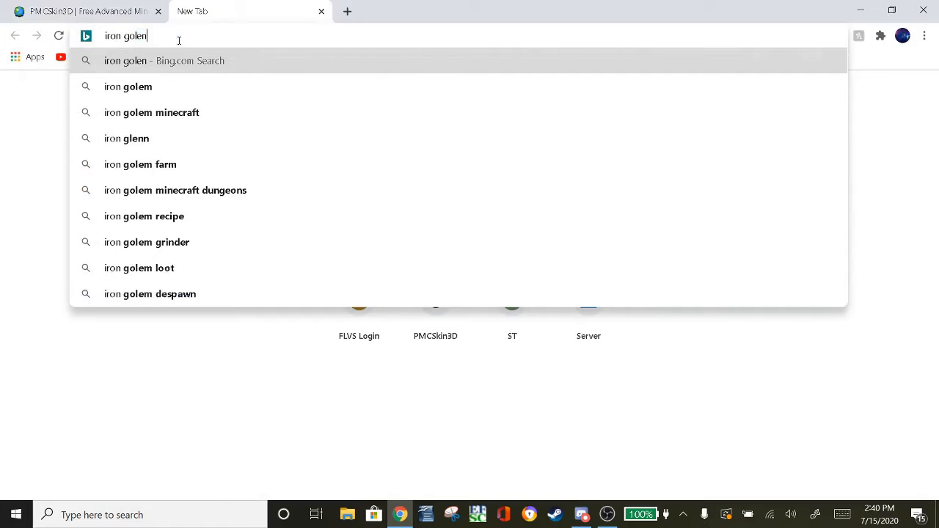
{"action": "key", "text": "BackSpace"}
{"action": "type", "text": "m "}
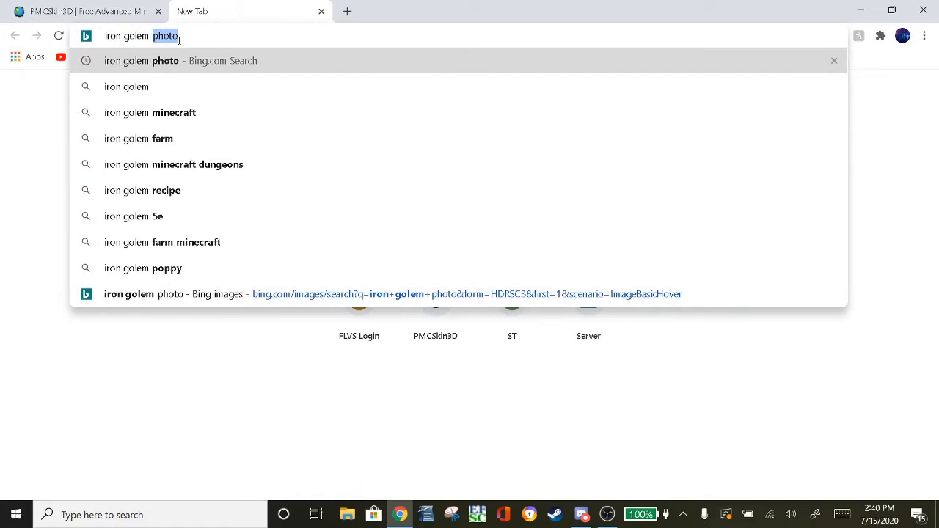
{"action": "type", "text": "photo"}
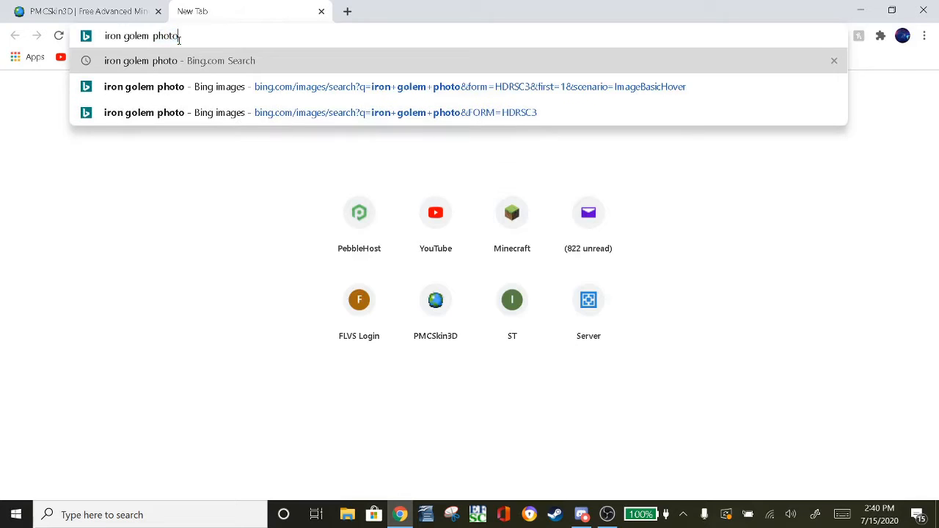
{"action": "key", "text": "Return"}
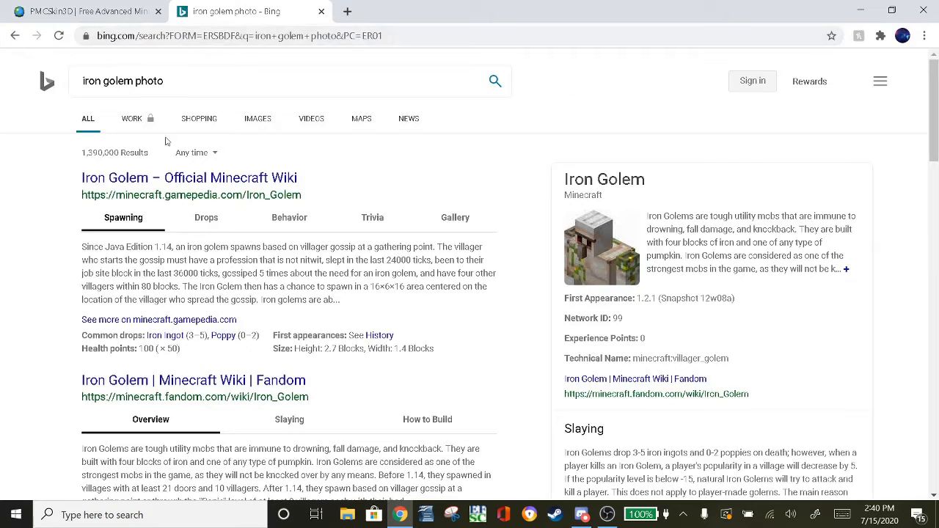
{"action": "left_click", "coordinate": [242, 120]}
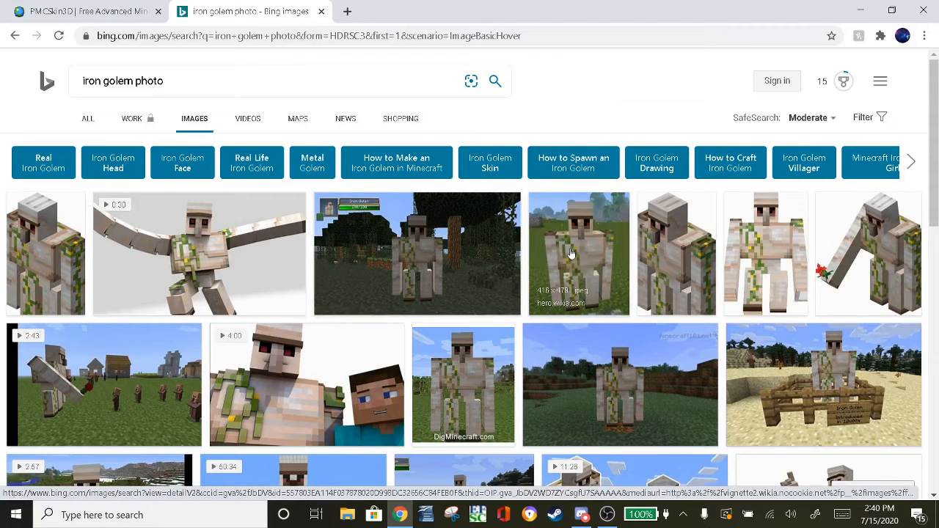
Switch back to PMCSkin3D and set the foreground color to #AA8B60.
{"action": "left_click", "coordinate": [66, 9]}
{"action": "left_click_drag", "start_coordinate": [388, 218], "coordinate": [454, 232]}
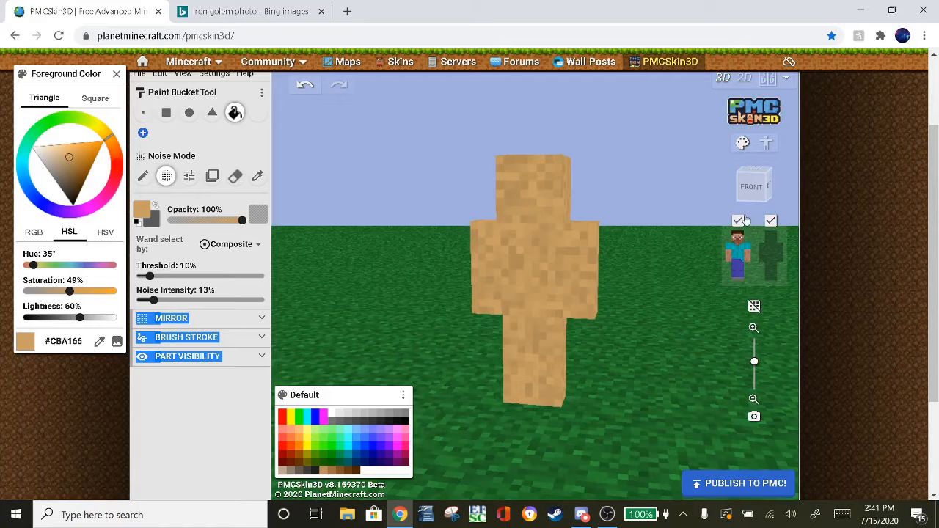
{"action": "left_click_drag", "start_coordinate": [425, 121], "coordinate": [671, 177]}
{"action": "left_click_drag", "start_coordinate": [67, 155], "coordinate": [64, 168]}
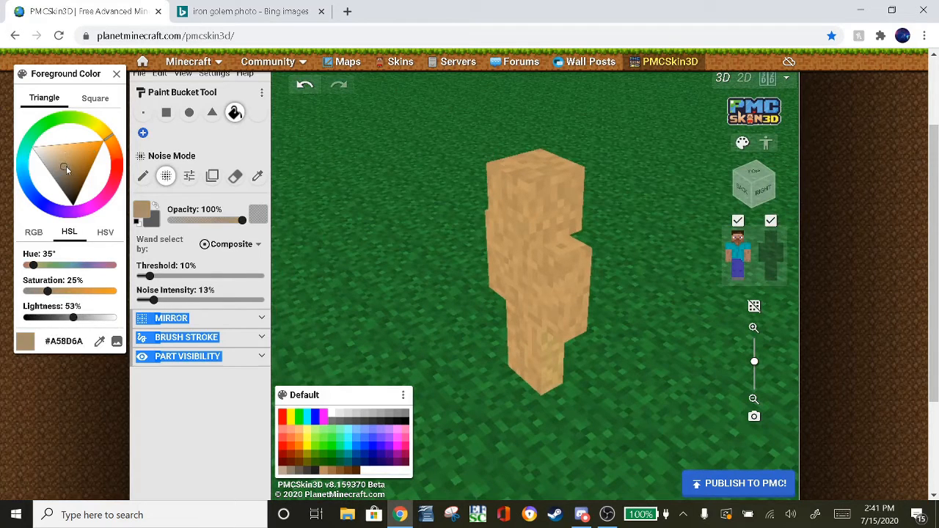
{"action": "left_click_drag", "start_coordinate": [65, 167], "coordinate": [67, 164]}
Refill all faces of the head, torso, arms and legs with the #AA8B60 noise color, and undo the last fill.
{"action": "mouse_move", "coordinate": [521, 204]}
{"action": "left_mouse_down"}
{"action": "mouse_move", "coordinate": [547, 209]}
{"action": "mouse_move", "coordinate": [477, 260]}
{"action": "mouse_move", "coordinate": [550, 344]}
{"action": "mouse_move", "coordinate": [553, 269]}
{"action": "mouse_move", "coordinate": [572, 296]}
{"action": "left_mouse_up"}
{"action": "mouse_move", "coordinate": [445, 246]}
{"action": "left_mouse_down"}
{"action": "mouse_move", "coordinate": [719, 254]}
{"action": "mouse_move", "coordinate": [734, 242]}
{"action": "left_mouse_up"}
{"action": "mouse_move", "coordinate": [565, 212]}
{"action": "left_mouse_down"}
{"action": "mouse_move", "coordinate": [507, 304]}
{"action": "mouse_move", "coordinate": [497, 201]}
{"action": "mouse_move", "coordinate": [488, 237]}
{"action": "mouse_move", "coordinate": [706, 182]}
{"action": "mouse_move", "coordinate": [540, 209]}
{"action": "left_mouse_up"}
{"action": "mouse_move", "coordinate": [499, 266]}
{"action": "left_mouse_down"}
{"action": "mouse_move", "coordinate": [524, 260]}
{"action": "mouse_move", "coordinate": [533, 215]}
{"action": "mouse_move", "coordinate": [536, 335]}
{"action": "mouse_move", "coordinate": [515, 290]}
{"action": "left_mouse_up"}
{"action": "left_click", "coordinate": [527, 221]}
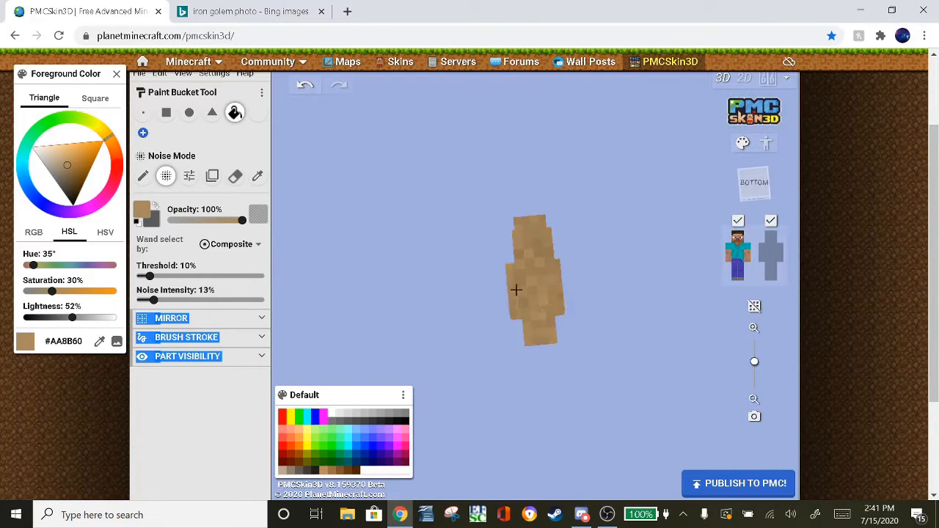
{"action": "left_click_drag", "start_coordinate": [620, 275], "coordinate": [468, 451]}
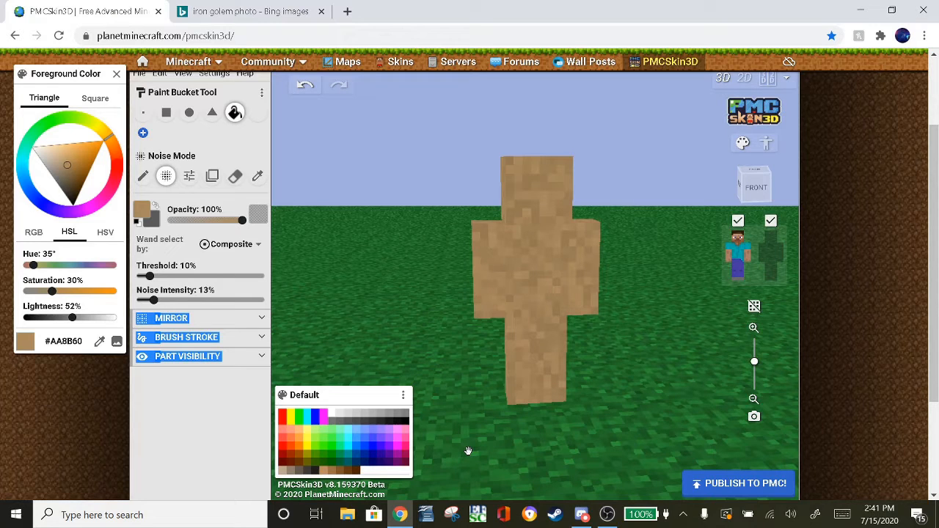
{"action": "left_click_drag", "start_coordinate": [468, 451], "coordinate": [636, 366]}
{"action": "key", "text": "ctrl+z"}
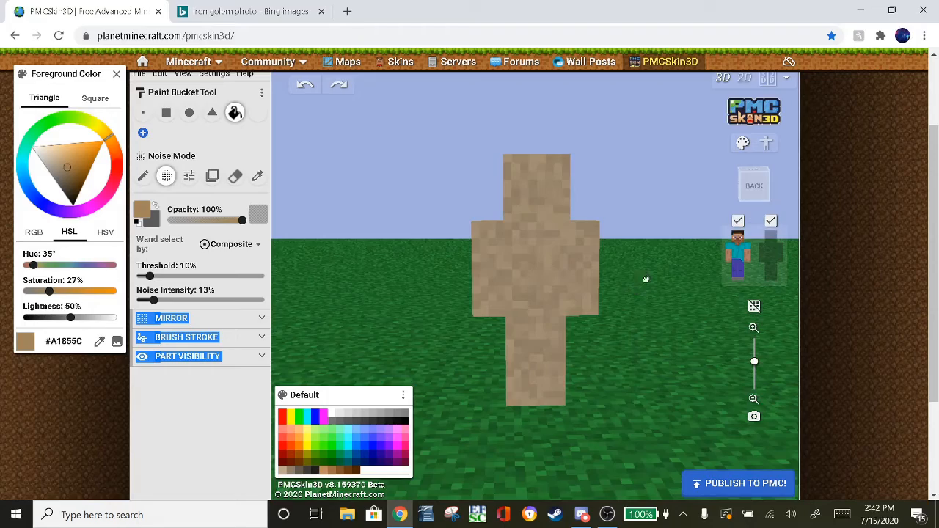
Set the foreground color to the darker brown #7A6649 and choose the Pixel Brush.
{"action": "mouse_move", "coordinate": [646, 280]}
{"action": "left_mouse_down"}
{"action": "mouse_move", "coordinate": [528, 340]}
{"action": "mouse_move", "coordinate": [380, 328]}
{"action": "mouse_move", "coordinate": [430, 304]}
{"action": "mouse_move", "coordinate": [592, 293]}
{"action": "mouse_move", "coordinate": [618, 279]}
{"action": "mouse_move", "coordinate": [663, 289]}
{"action": "mouse_move", "coordinate": [647, 287]}
{"action": "left_mouse_up"}
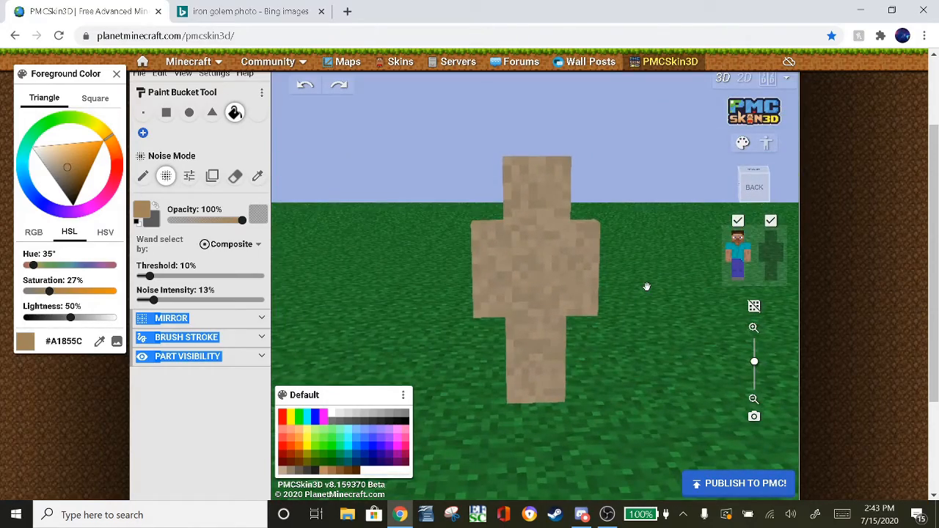
{"action": "scroll", "coordinate": [647, 286], "scroll_direction": "up", "scroll_amount": 1}
{"action": "left_click_drag", "start_coordinate": [70, 166], "coordinate": [67, 177]}
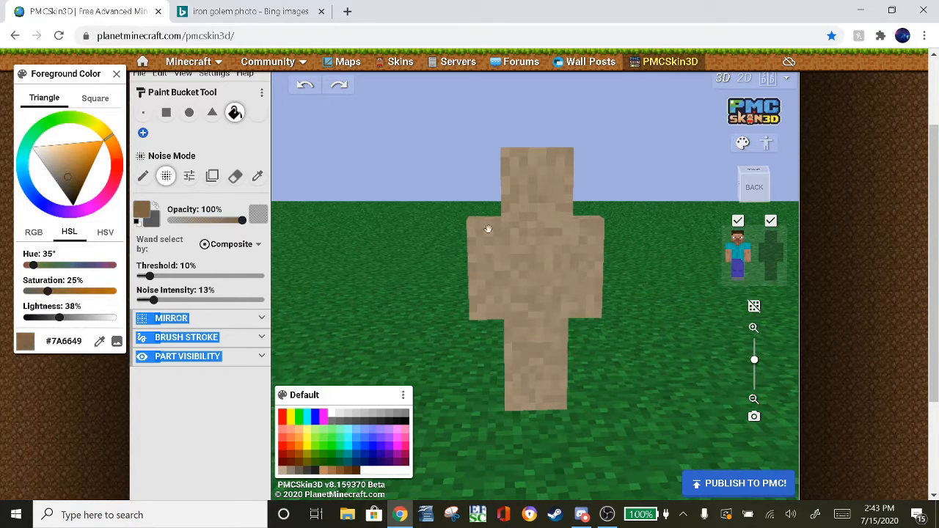
{"action": "left_click", "coordinate": [145, 113]}
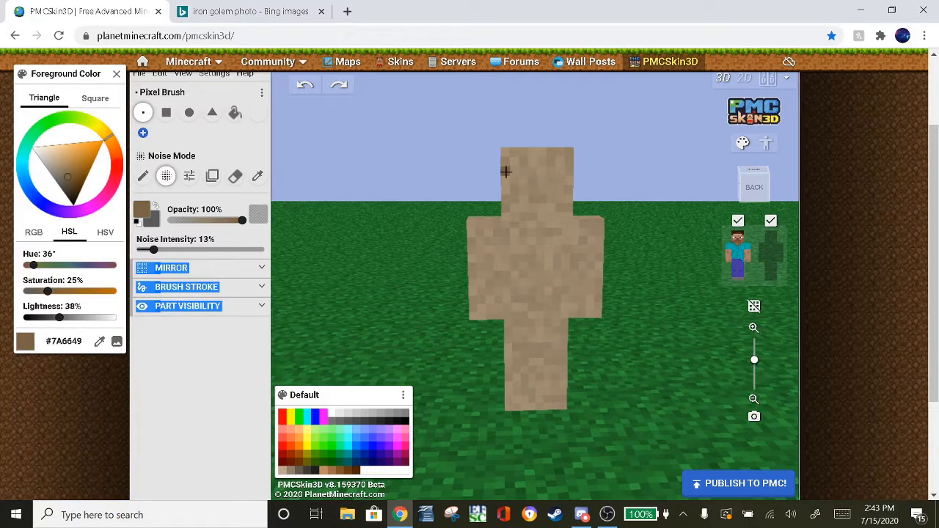
Paint a one-pixel-high #7A6649 band across the back of the head and undo the stray pixels below it.
{"action": "mouse_move", "coordinate": [506, 171]}
{"action": "left_mouse_down"}
{"action": "mouse_move", "coordinate": [544, 174]}
{"action": "mouse_move", "coordinate": [565, 192]}
{"action": "mouse_move", "coordinate": [540, 178]}
{"action": "left_mouse_up"}
{"action": "left_click_drag", "start_coordinate": [397, 195], "coordinate": [555, 188]}
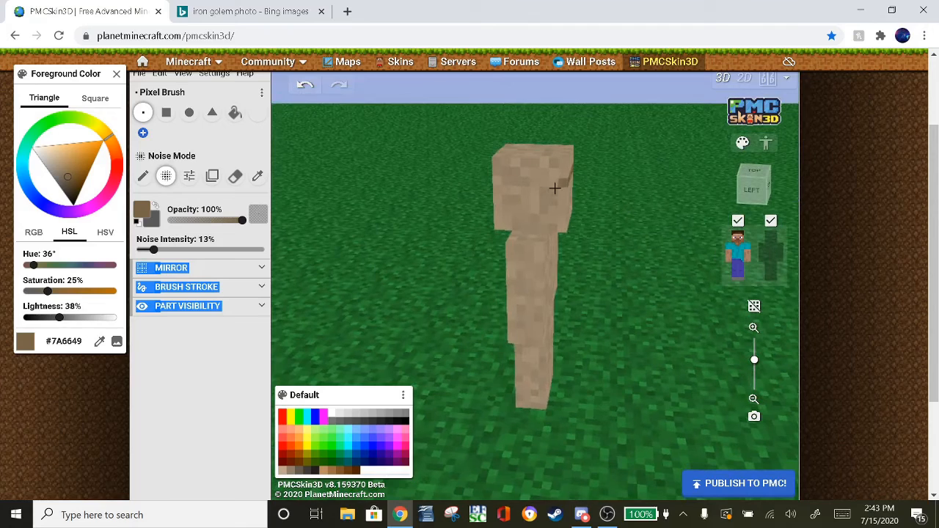
{"action": "left_click_drag", "start_coordinate": [642, 197], "coordinate": [579, 207]}
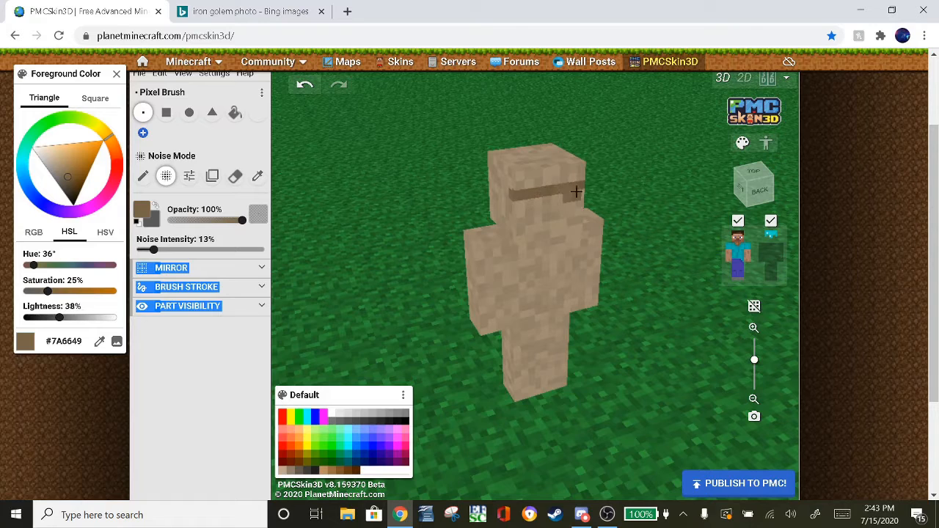
{"action": "left_click", "coordinate": [301, 86]}
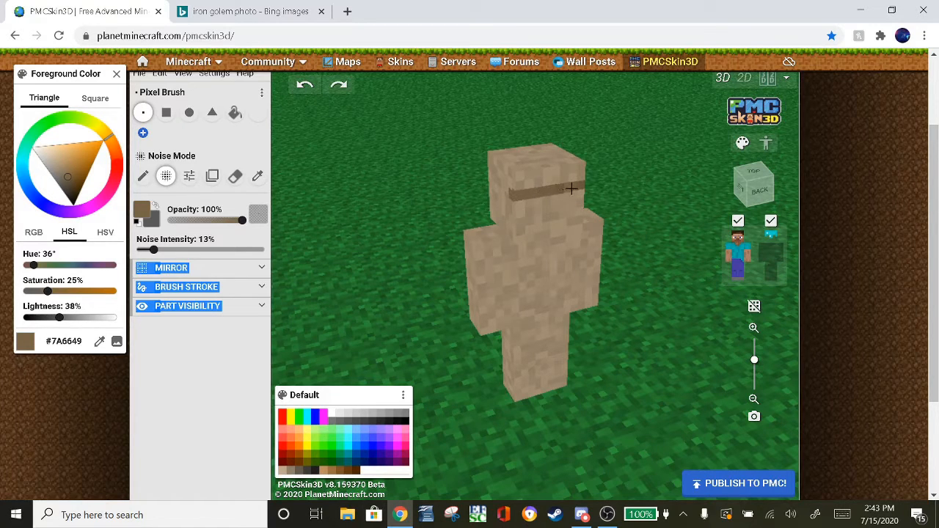
Face the side of the head with the brow band and hide the head's outer layer.
{"action": "left_click_drag", "start_coordinate": [669, 194], "coordinate": [549, 195]}
{"action": "left_click_drag", "start_coordinate": [608, 183], "coordinate": [624, 346]}
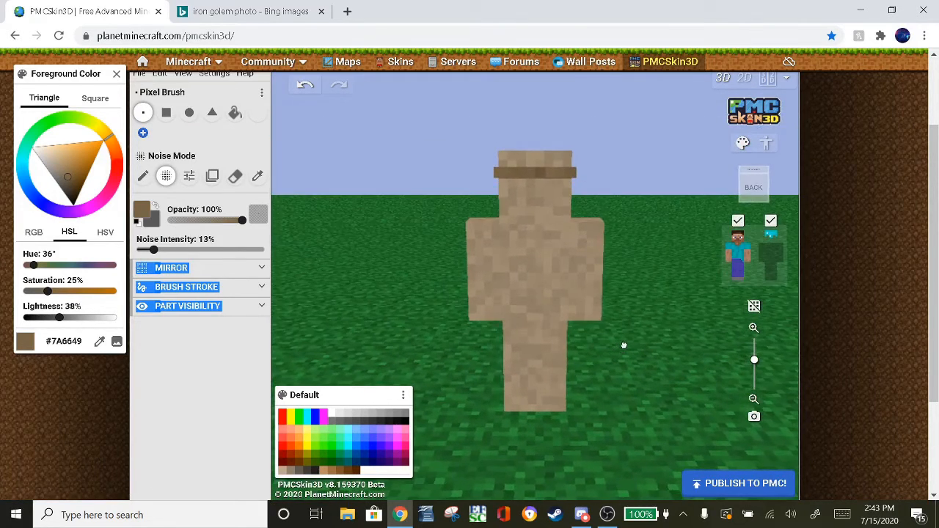
{"action": "scroll", "coordinate": [624, 345], "scroll_direction": "up", "scroll_amount": 2}
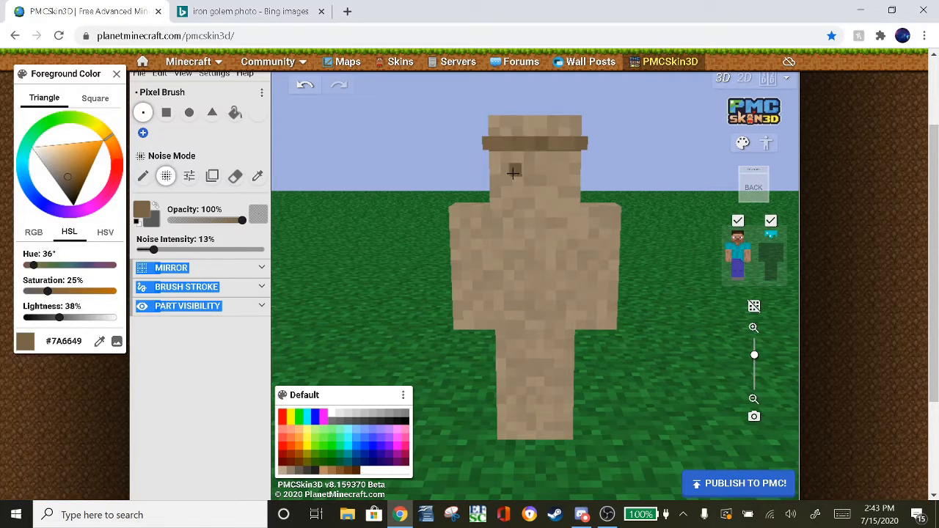
{"action": "left_click", "coordinate": [770, 235]}
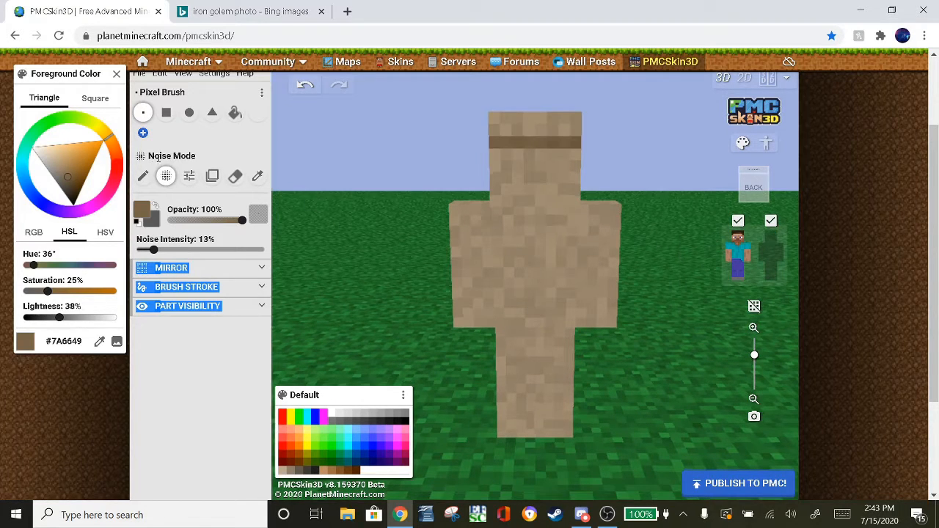
Set the foreground color to dark brown #2F2415 and paint two 2×2-pixel eyes directly below the brow band.
{"action": "left_click_drag", "start_coordinate": [69, 179], "coordinate": [73, 195]}
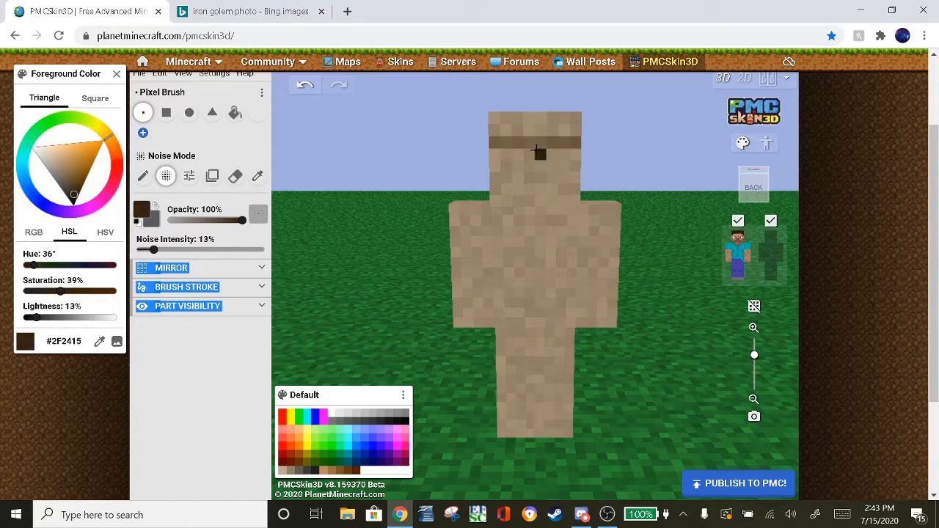
{"action": "left_click", "coordinate": [506, 165]}
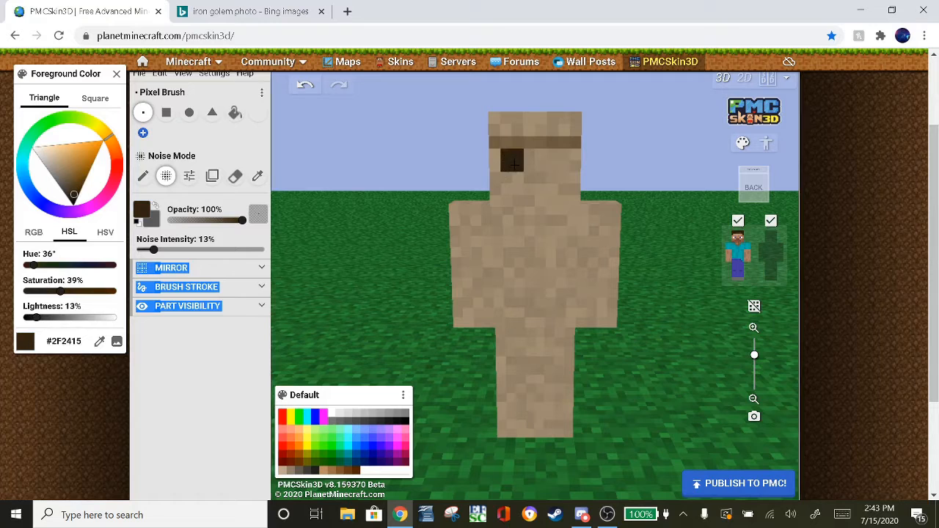
{"action": "left_click", "coordinate": [551, 167]}
{"action": "mouse_move", "coordinate": [549, 162]}
{"action": "left_mouse_down"}
{"action": "mouse_move", "coordinate": [551, 154]}
{"action": "mouse_move", "coordinate": [562, 167]}
{"action": "left_mouse_up"}
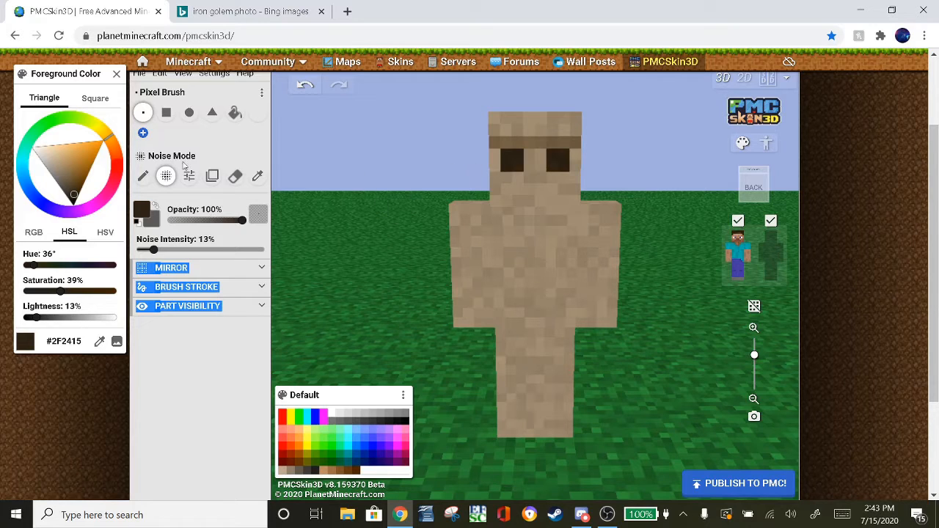
Set the foreground color to rust red #9B4321 and paint the lower outer pixel of each eye.
{"action": "left_click", "coordinate": [122, 168]}
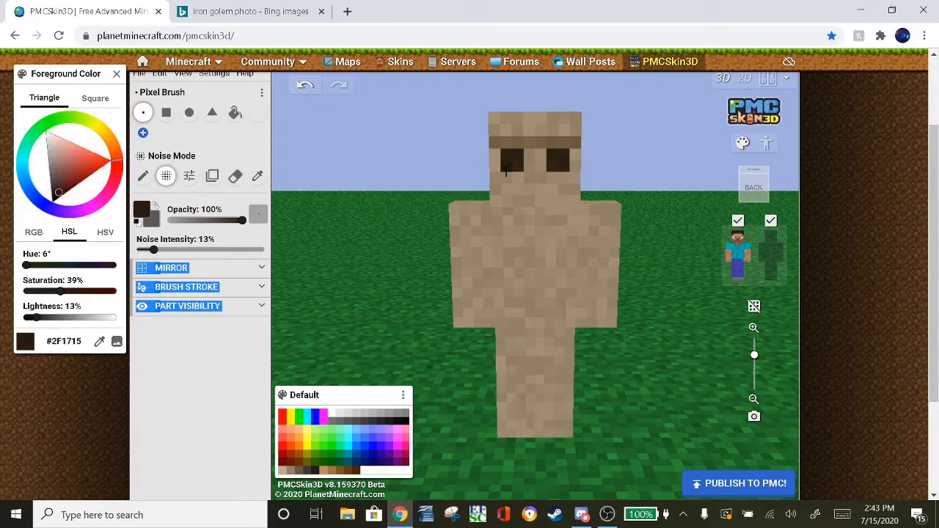
{"action": "mouse_move", "coordinate": [82, 187]}
{"action": "left_mouse_down"}
{"action": "mouse_move", "coordinate": [65, 188]}
{"action": "mouse_move", "coordinate": [70, 173]}
{"action": "mouse_move", "coordinate": [83, 175]}
{"action": "left_mouse_up"}
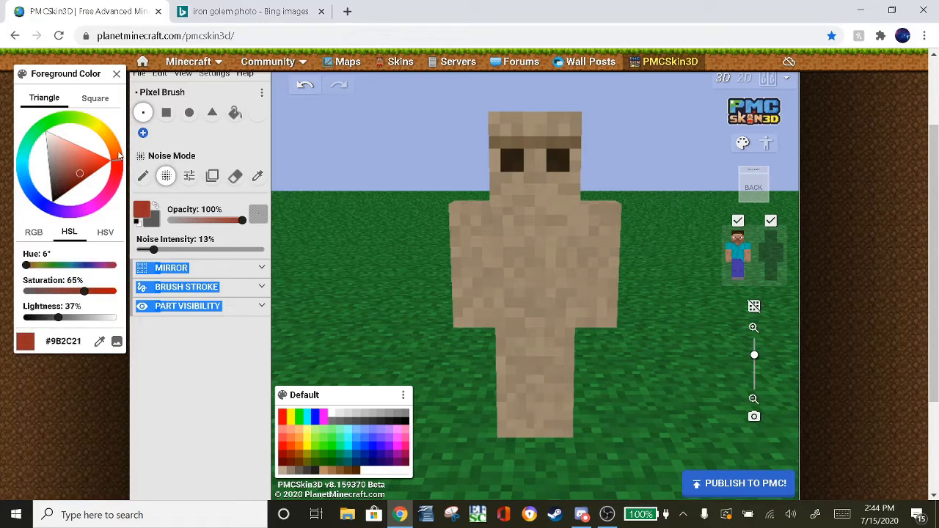
{"action": "left_click", "coordinate": [118, 155]}
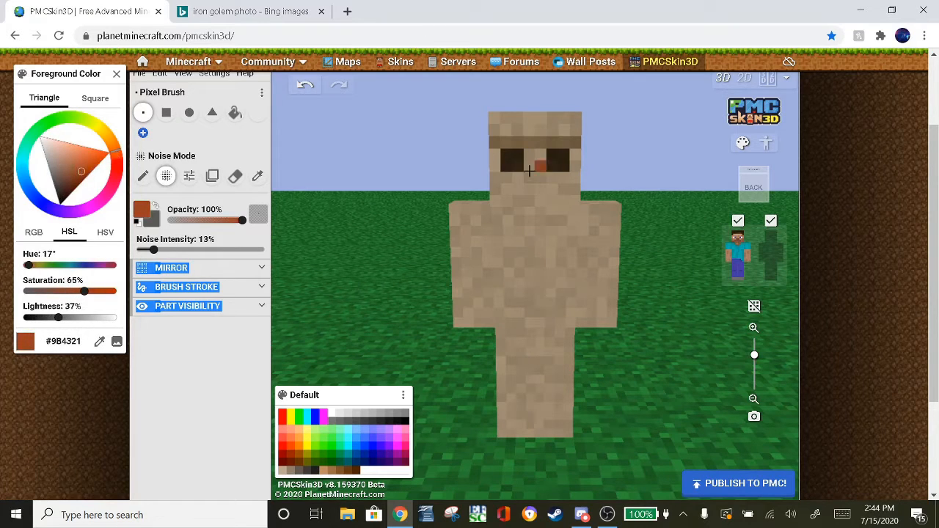
{"action": "left_click", "coordinate": [507, 166]}
{"action": "left_click", "coordinate": [562, 167]}
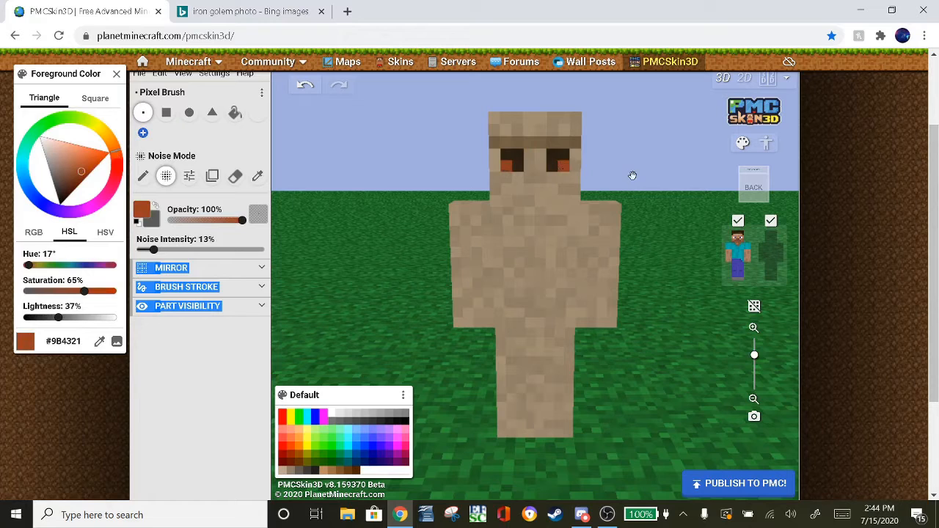
Set the foreground color to brighter orange #CE5D32 and repaint the lower outer pixel of each eye with the head's outer layer hidden.
{"action": "left_click", "coordinate": [767, 238]}
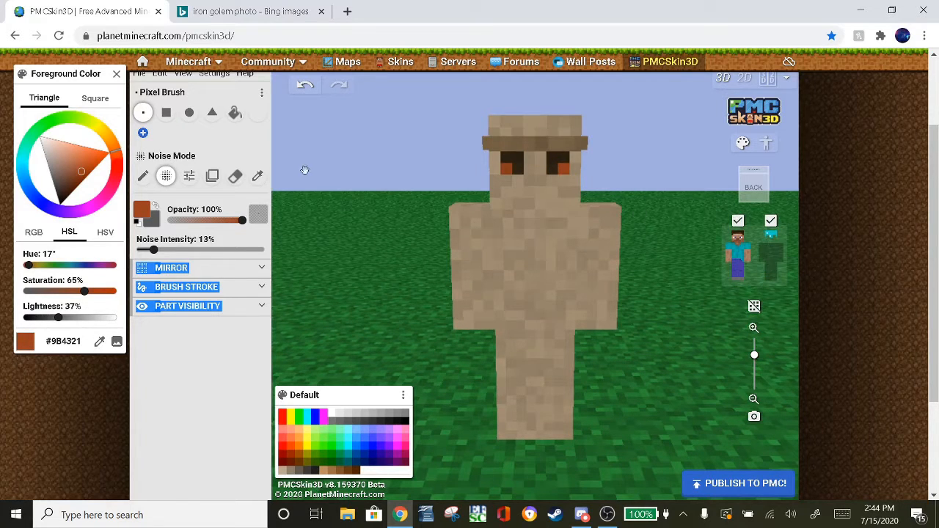
{"action": "mouse_move", "coordinate": [83, 172]}
{"action": "left_mouse_down"}
{"action": "mouse_move", "coordinate": [94, 162]}
{"action": "mouse_move", "coordinate": [87, 160]}
{"action": "left_mouse_up"}
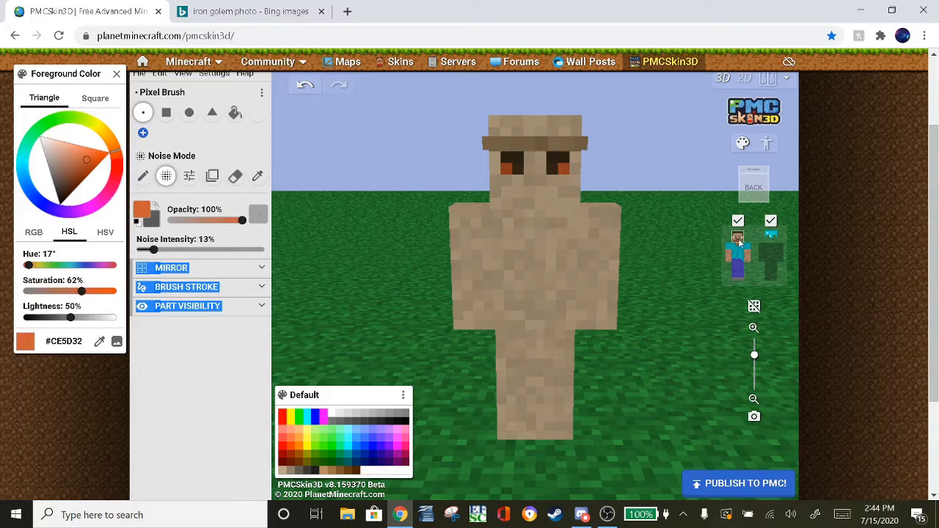
{"action": "left_click", "coordinate": [771, 234]}
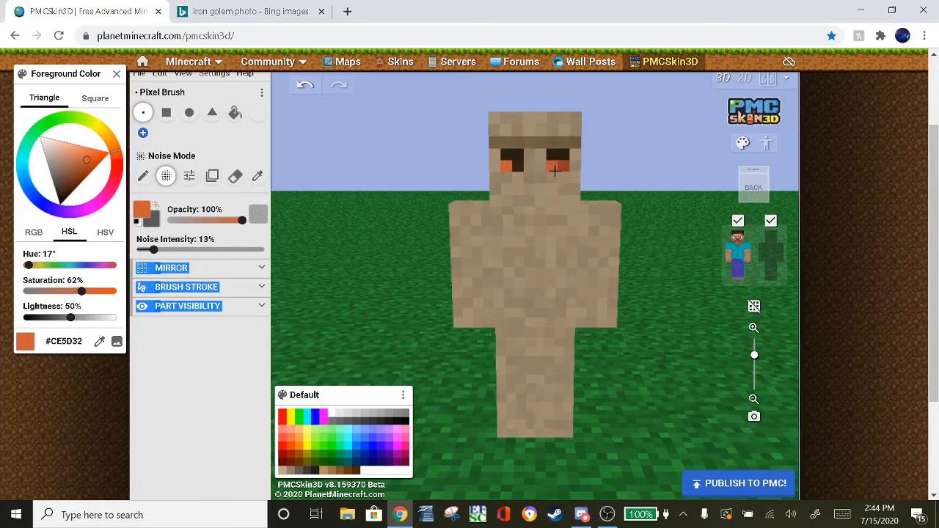
Repaint the lower outer pixel of each eye in red-orange #CE4932 and show the head's outer layer again.
{"action": "left_click_drag", "start_coordinate": [113, 160], "coordinate": [116, 164]}
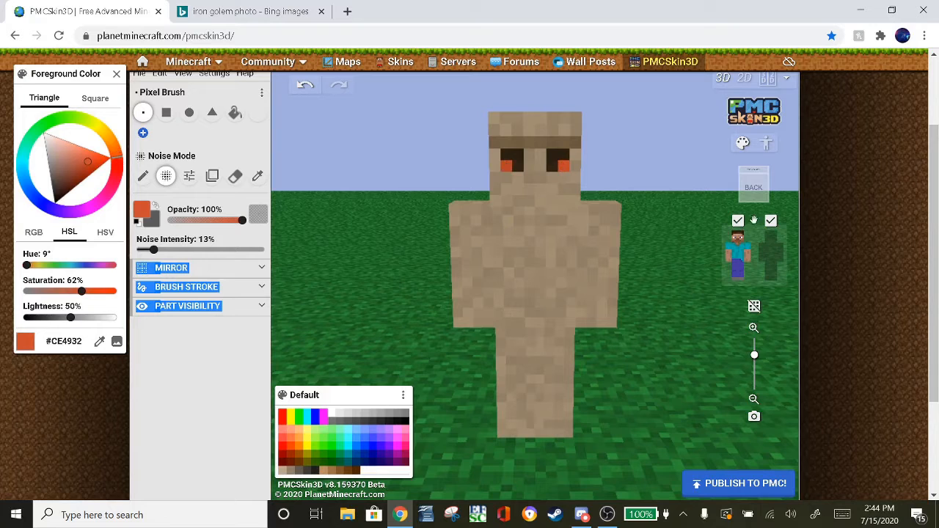
{"action": "left_click", "coordinate": [770, 234]}
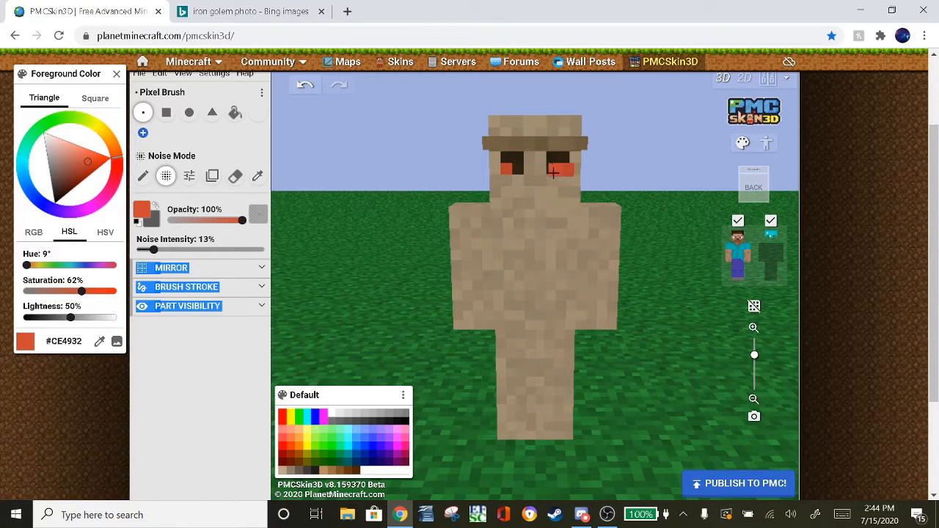
{"action": "left_click_drag", "start_coordinate": [612, 179], "coordinate": [594, 191]}
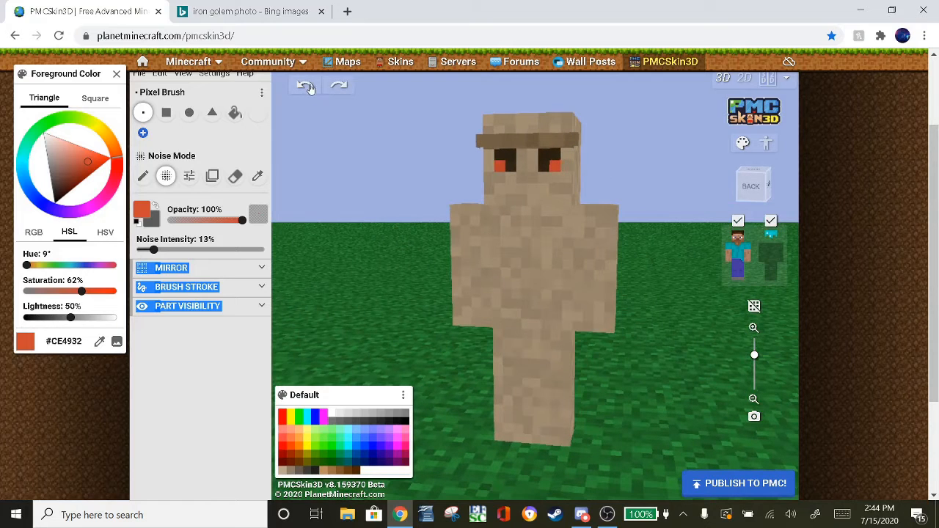
{"action": "mouse_move", "coordinate": [344, 124]}
{"action": "left_mouse_down"}
{"action": "mouse_move", "coordinate": [388, 157]}
{"action": "mouse_move", "coordinate": [360, 141]}
{"action": "left_mouse_up"}
{"action": "left_click", "coordinate": [535, 139]}
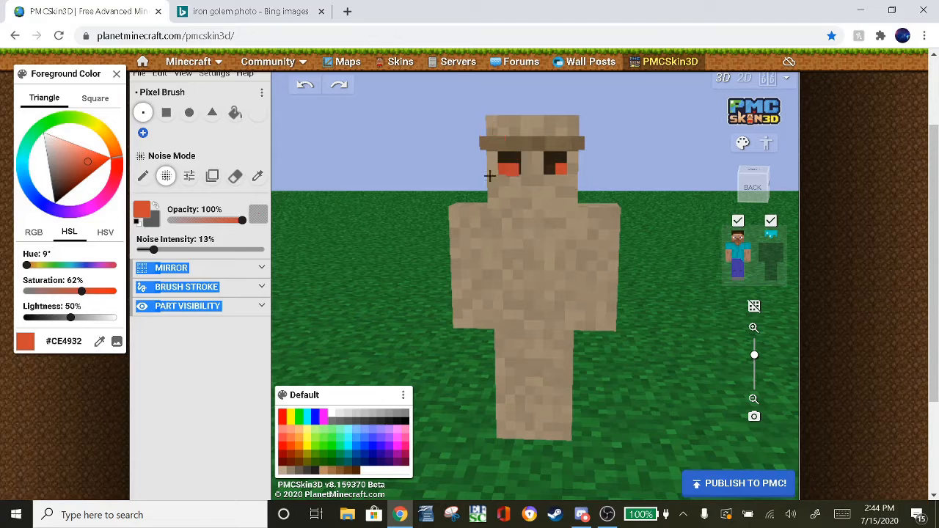
Set the foreground color to light tan #BBA687 and paint a two-pixel-wide nose on the head's outer layer, starting between the eyes.
{"action": "left_click", "coordinate": [115, 136]}
{"action": "mouse_move", "coordinate": [82, 156]}
{"action": "left_mouse_down"}
{"action": "mouse_move", "coordinate": [61, 165]}
{"action": "mouse_move", "coordinate": [70, 164]}
{"action": "mouse_move", "coordinate": [66, 176]}
{"action": "mouse_move", "coordinate": [58, 161]}
{"action": "left_mouse_up"}
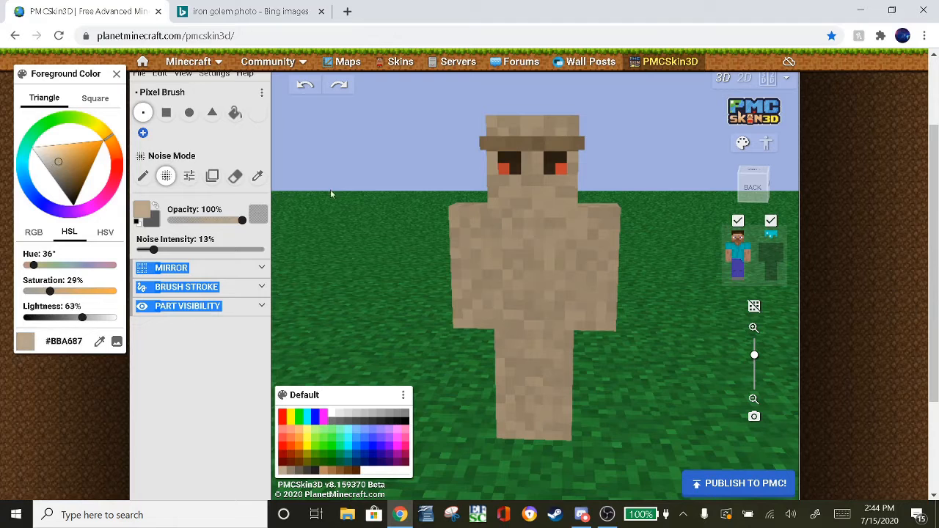
{"action": "left_click", "coordinate": [771, 237]}
{"action": "left_click", "coordinate": [773, 238]}
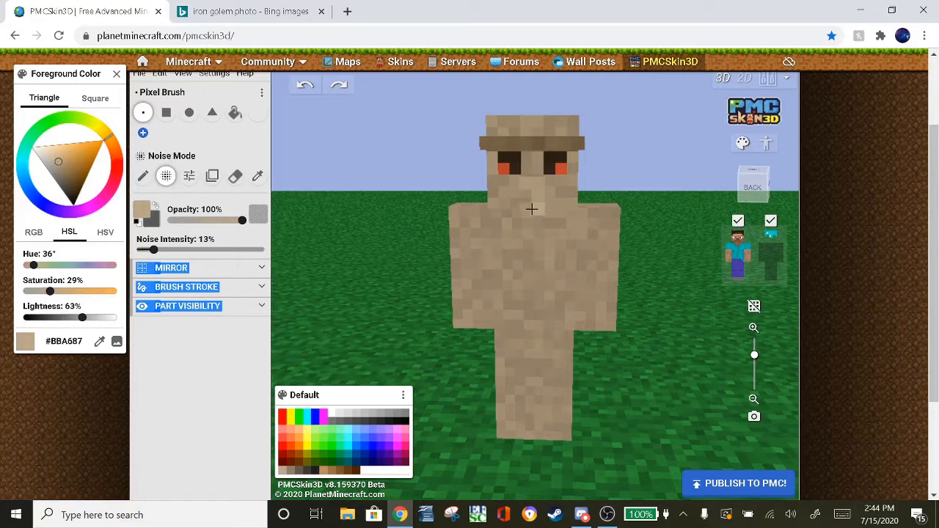
{"action": "left_click_drag", "start_coordinate": [526, 193], "coordinate": [539, 193]}
{"action": "mouse_move", "coordinate": [644, 191]}
{"action": "left_mouse_down"}
{"action": "mouse_move", "coordinate": [589, 169]}
{"action": "mouse_move", "coordinate": [676, 190]}
{"action": "left_mouse_up"}
{"action": "left_click", "coordinate": [519, 169]}
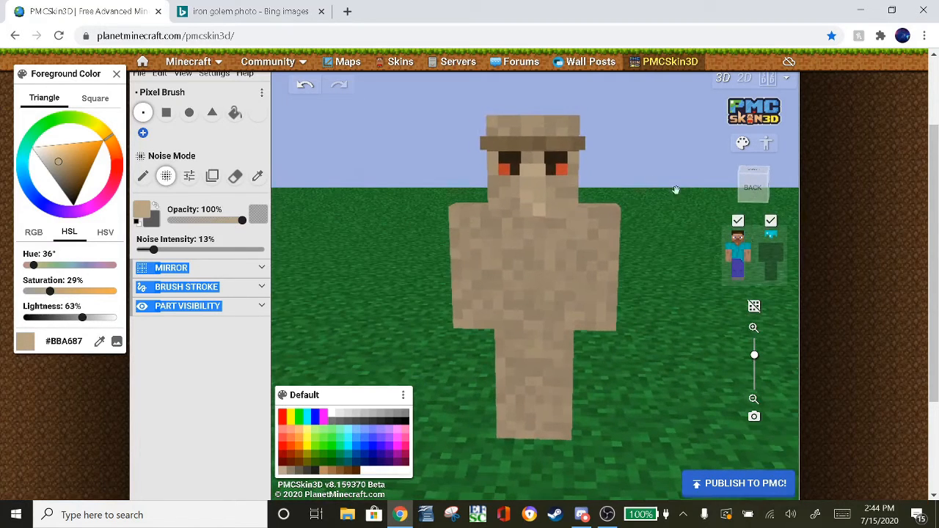
Paint the two-pixel-wide nose on the head's inner layer in #9B7D52 and show the outer layer again.
{"action": "left_click", "coordinate": [768, 236]}
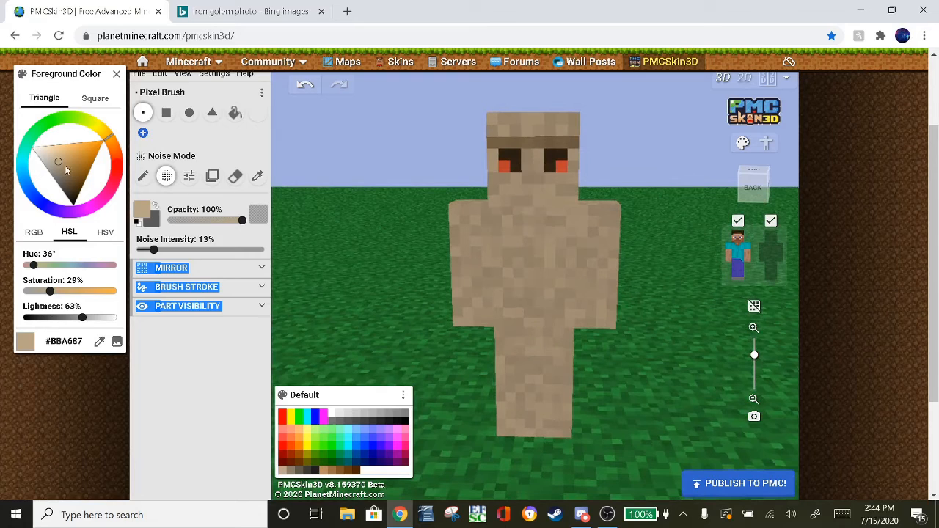
{"action": "left_click_drag", "start_coordinate": [65, 170], "coordinate": [70, 172]}
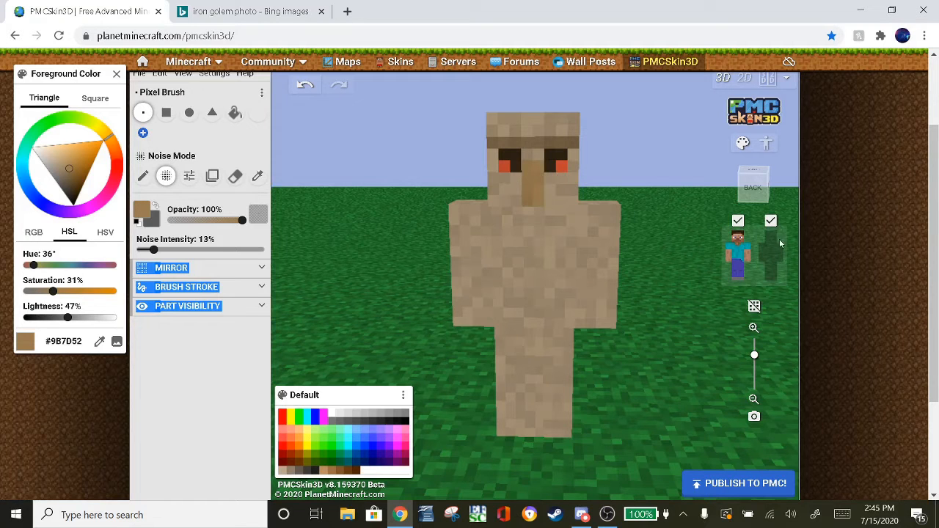
{"action": "left_click_drag", "start_coordinate": [779, 239], "coordinate": [704, 212]}
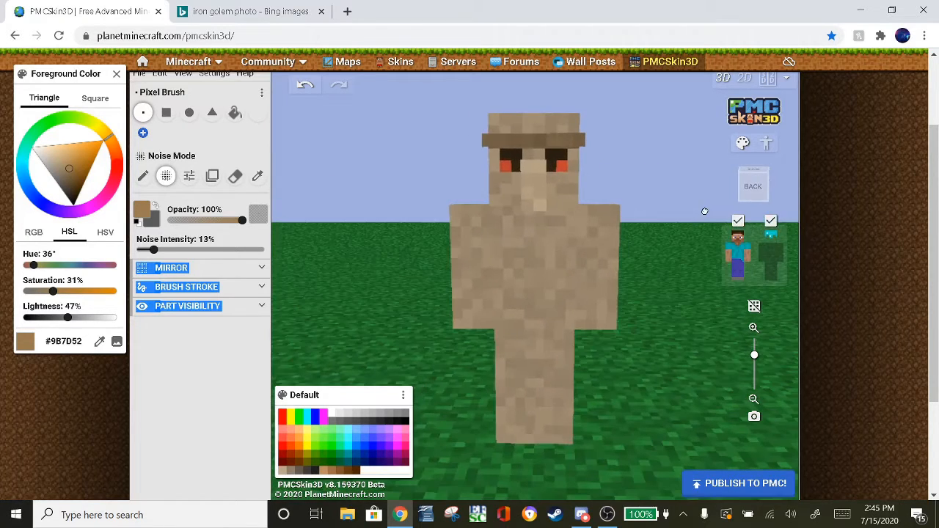
Set the foreground color to #B5976A and repaint the nose on the head's outer and inner layers.
{"action": "left_click", "coordinate": [72, 172]}
{"action": "left_click", "coordinate": [71, 172]}
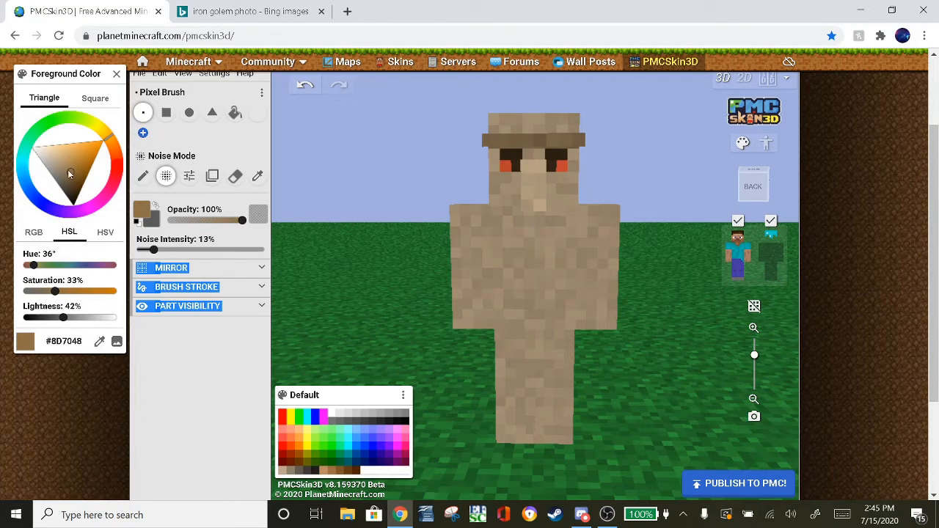
{"action": "left_click_drag", "start_coordinate": [70, 174], "coordinate": [65, 162]}
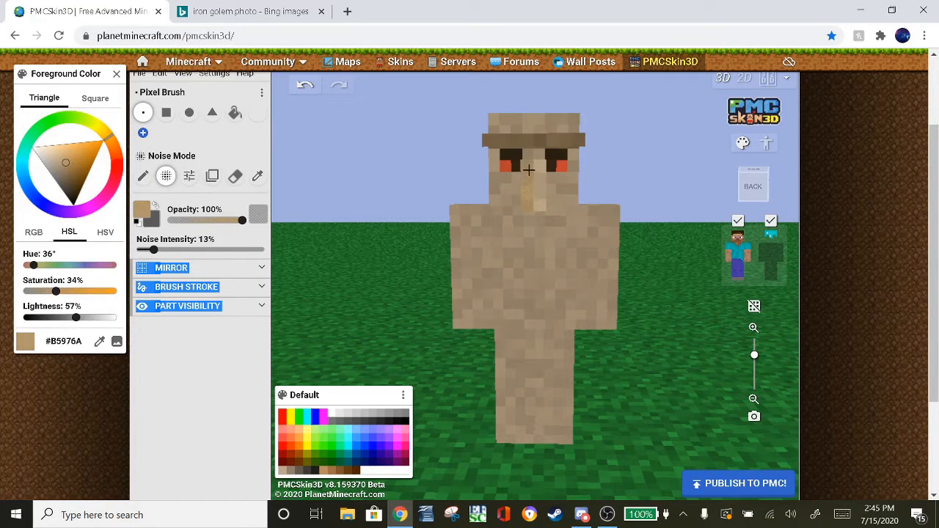
{"action": "left_click_drag", "start_coordinate": [606, 176], "coordinate": [746, 193]}
{"action": "left_click", "coordinate": [746, 194]}
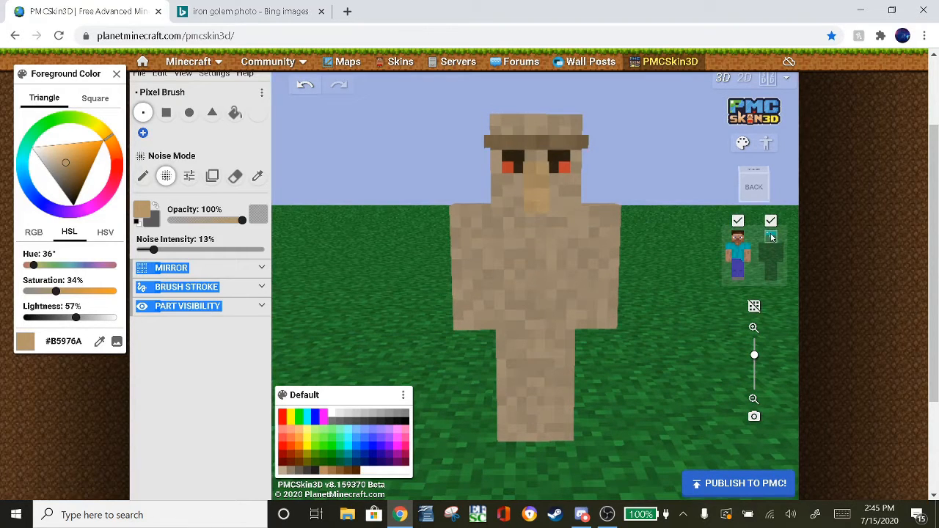
{"action": "mouse_move", "coordinate": [654, 210]}
{"action": "left_mouse_down"}
{"action": "mouse_move", "coordinate": [776, 235]}
{"action": "mouse_move", "coordinate": [662, 224]}
{"action": "mouse_move", "coordinate": [649, 205]}
{"action": "left_mouse_up"}
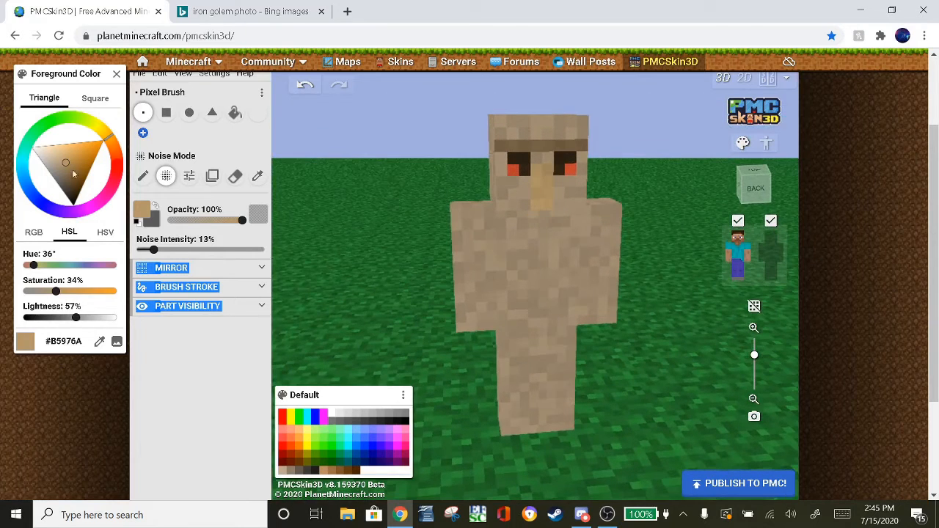
Repaint the inner-layer nose in darker tan #A3804E and show the head's outer layer again.
{"action": "left_click_drag", "start_coordinate": [68, 164], "coordinate": [77, 171]}
{"action": "mouse_move", "coordinate": [535, 193]}
{"action": "left_mouse_down"}
{"action": "mouse_move", "coordinate": [539, 200]}
{"action": "mouse_move", "coordinate": [545, 172]}
{"action": "mouse_move", "coordinate": [546, 193]}
{"action": "left_mouse_up"}
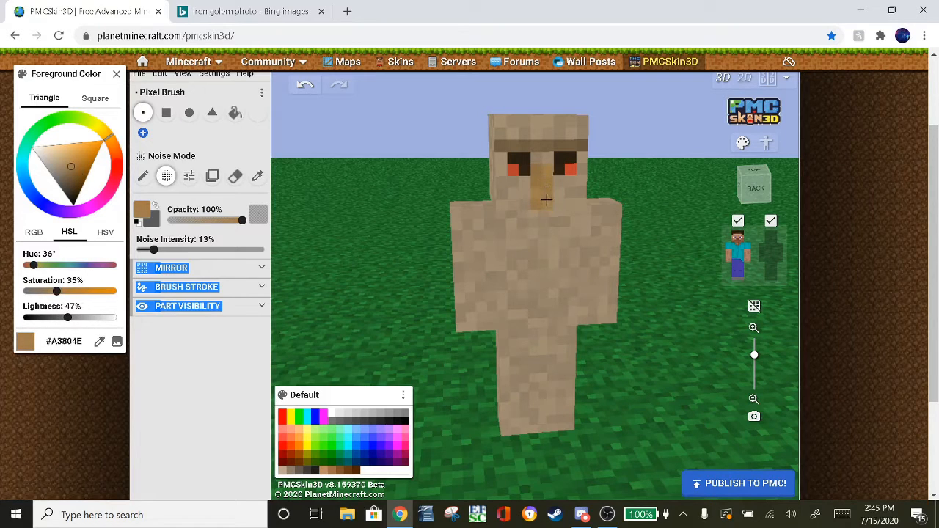
{"action": "left_click", "coordinate": [772, 235]}
{"action": "left_click_drag", "start_coordinate": [676, 219], "coordinate": [798, 247]}
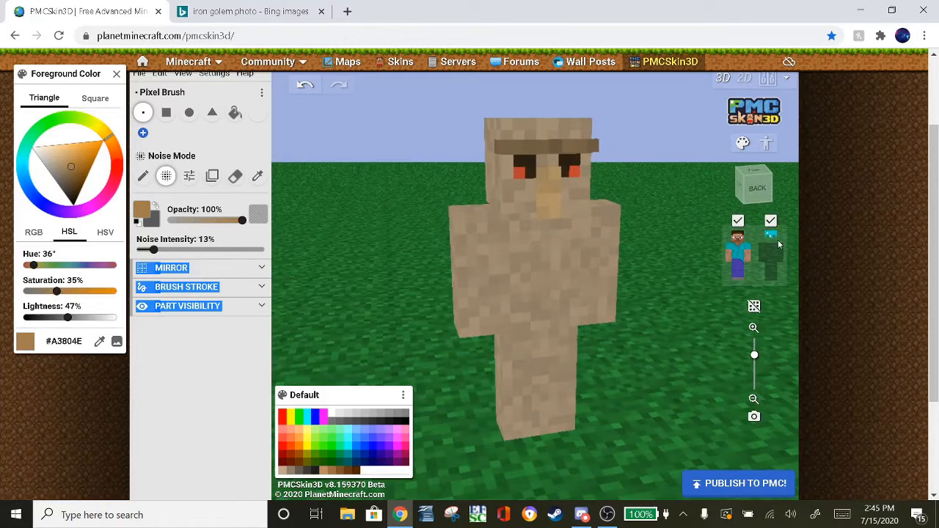
Touch up the inner-layer nose with #AC8D5E, undo the stray paint beside it, and show the head's outer layer.
{"action": "left_click", "coordinate": [773, 239]}
{"action": "left_click_drag", "start_coordinate": [69, 168], "coordinate": [67, 164]}
{"action": "left_click", "coordinate": [536, 198]}
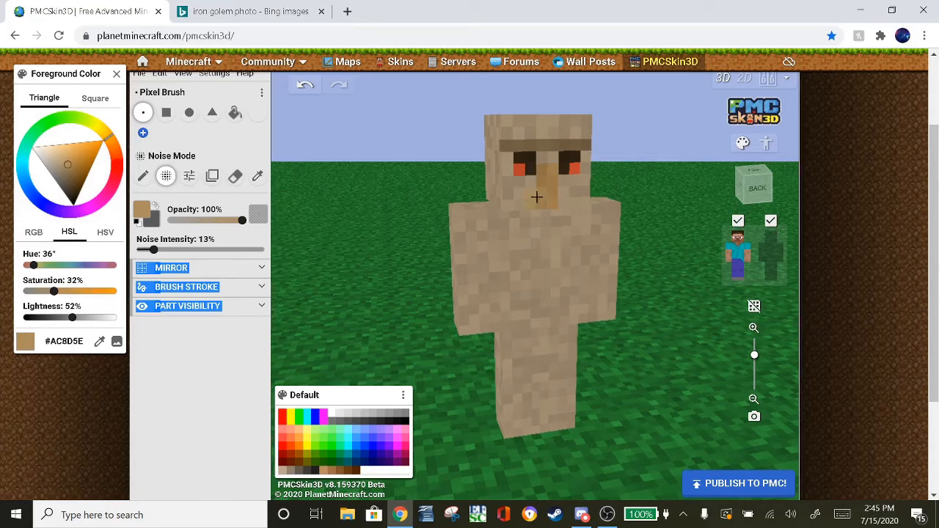
{"action": "left_click", "coordinate": [312, 90]}
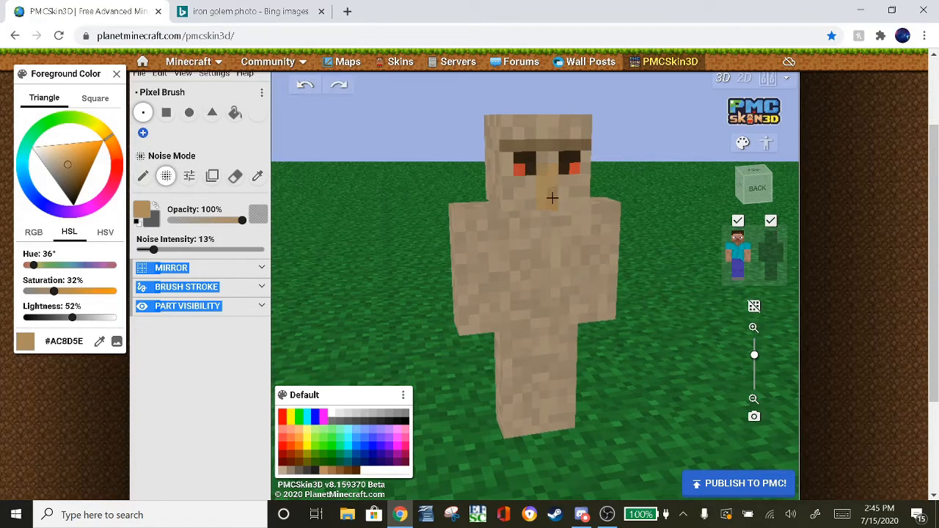
{"action": "left_click", "coordinate": [770, 236]}
{"action": "left_click_drag", "start_coordinate": [717, 234], "coordinate": [627, 223]}
Check the iron golem photos on Bing, return to PMCSkin3D, and paint a #6C593F row of shading below each eye.
{"action": "left_click", "coordinate": [242, 12]}
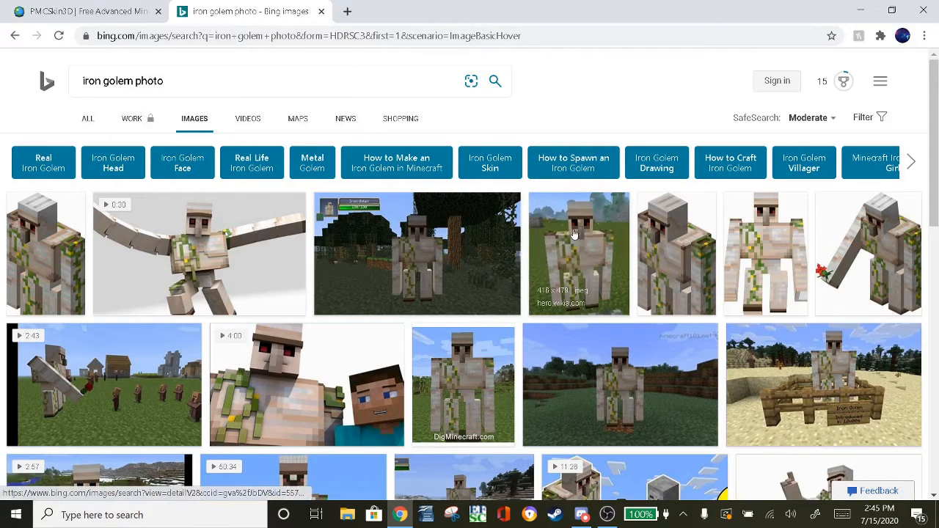
{"action": "left_click", "coordinate": [50, 7]}
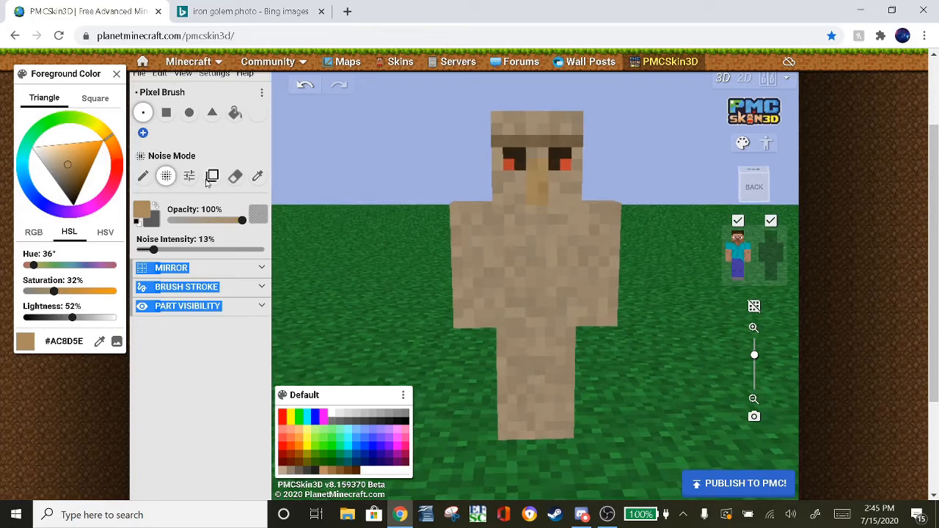
{"action": "mouse_move", "coordinate": [67, 166]}
{"action": "left_mouse_down"}
{"action": "mouse_move", "coordinate": [70, 185]}
{"action": "mouse_move", "coordinate": [90, 173]}
{"action": "mouse_move", "coordinate": [71, 184]}
{"action": "left_mouse_up"}
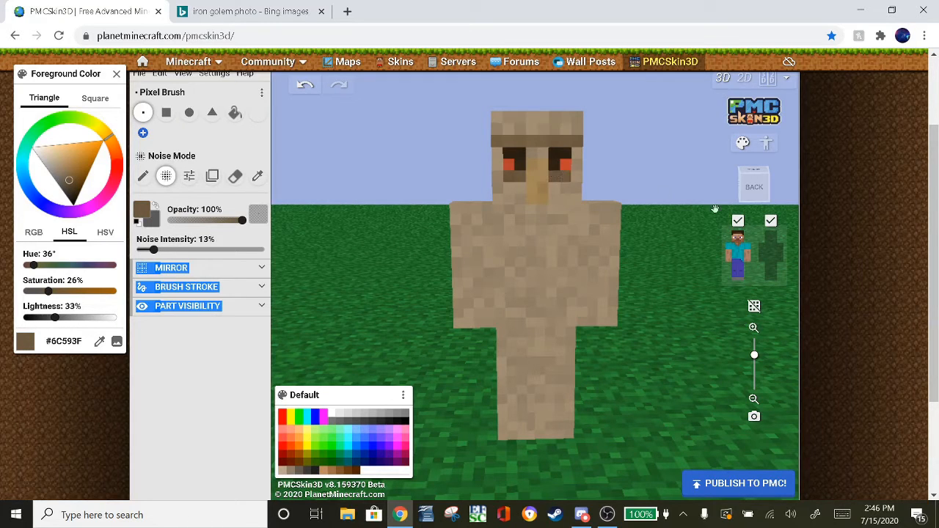
{"action": "mouse_move", "coordinate": [697, 223]}
{"action": "left_mouse_down"}
{"action": "mouse_move", "coordinate": [642, 231]}
{"action": "mouse_move", "coordinate": [686, 230]}
{"action": "left_mouse_up"}
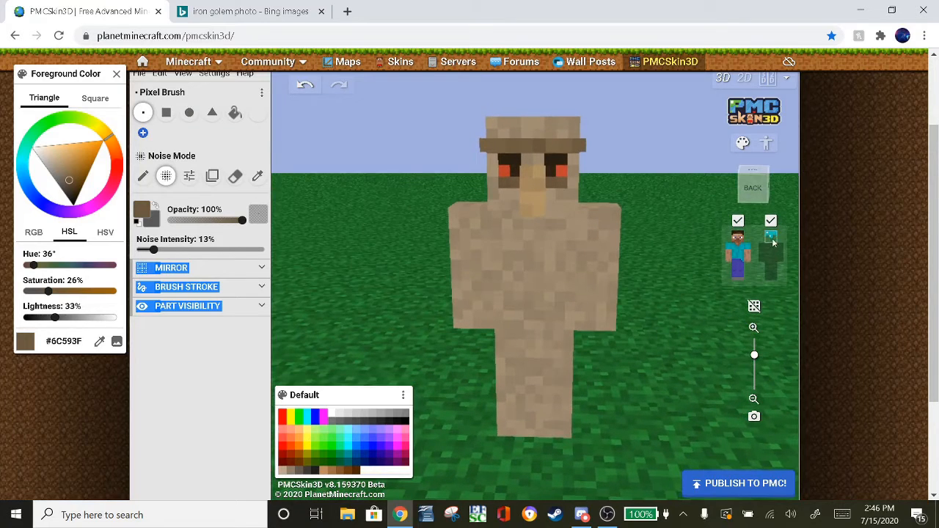
{"action": "left_click", "coordinate": [771, 238]}
{"action": "left_click_drag", "start_coordinate": [70, 180], "coordinate": [63, 173]}
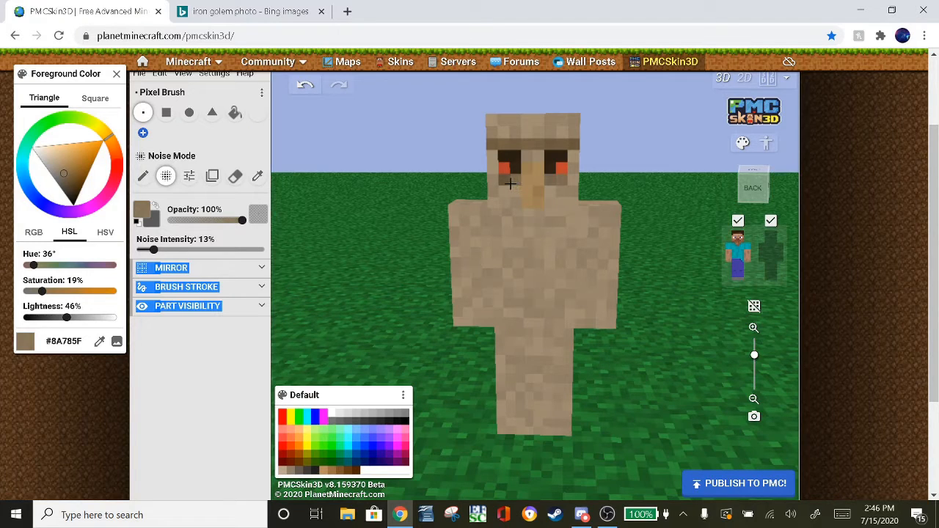
{"action": "left_click", "coordinate": [304, 93]}
{"action": "left_click", "coordinate": [770, 236]}
{"action": "mouse_move", "coordinate": [683, 222]}
{"action": "left_mouse_down"}
{"action": "mouse_move", "coordinate": [659, 264]}
{"action": "mouse_move", "coordinate": [647, 244]}
{"action": "mouse_move", "coordinate": [698, 229]}
{"action": "left_mouse_up"}
Hide the head's outer layer, repaint the inner-layer forehead in lighter tan #B6A48A, and show the outer layer again.
{"action": "left_click", "coordinate": [774, 243]}
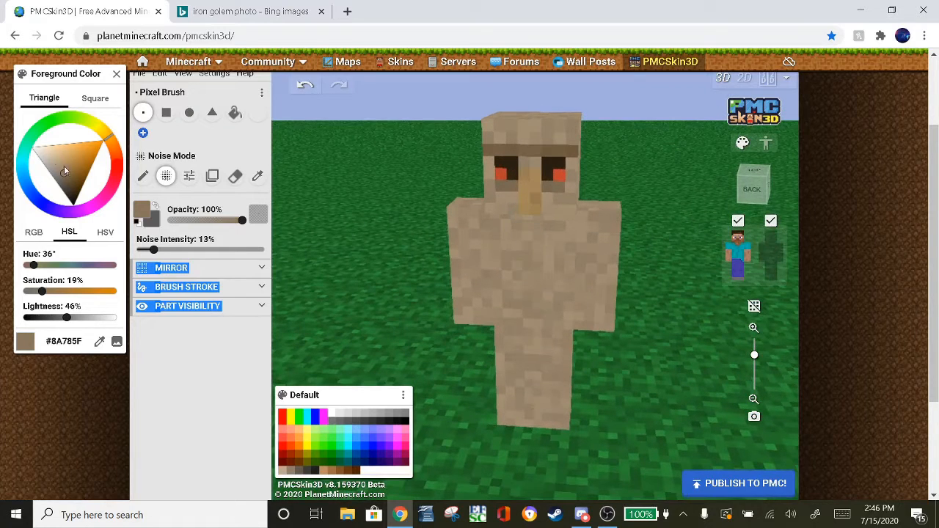
{"action": "left_click_drag", "start_coordinate": [65, 171], "coordinate": [58, 167]}
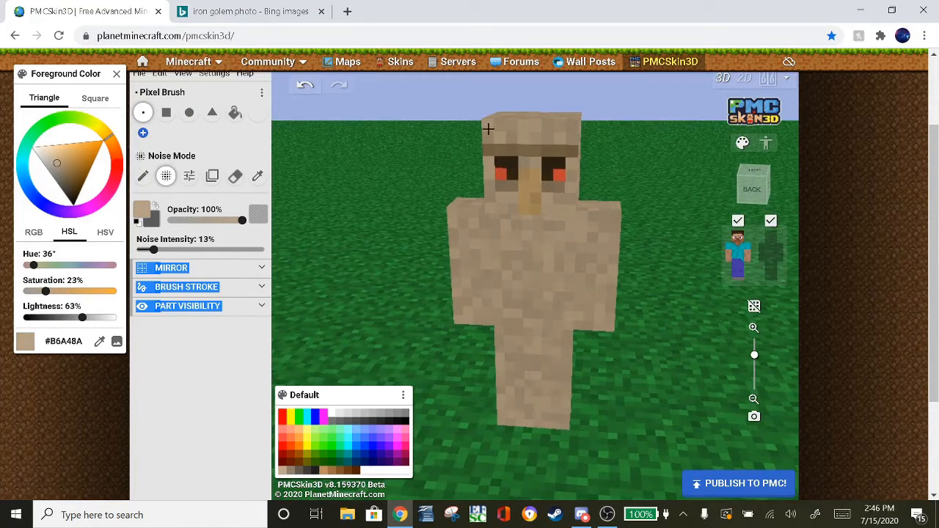
{"action": "mouse_move", "coordinate": [519, 126]}
{"action": "left_mouse_down"}
{"action": "mouse_move", "coordinate": [553, 126]}
{"action": "mouse_move", "coordinate": [487, 126]}
{"action": "left_mouse_up"}
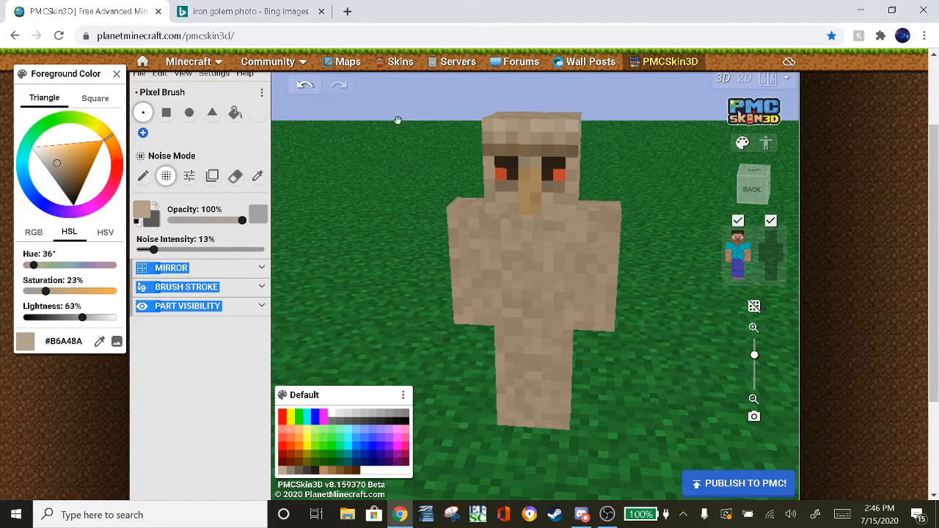
{"action": "left_click_drag", "start_coordinate": [397, 119], "coordinate": [426, 116]}
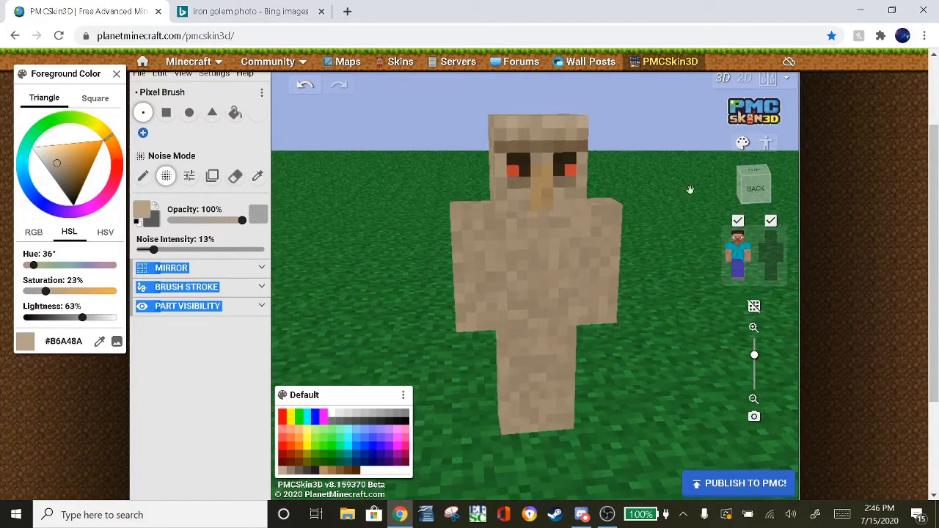
{"action": "left_click", "coordinate": [770, 237]}
{"action": "left_click_drag", "start_coordinate": [670, 223], "coordinate": [661, 218]}
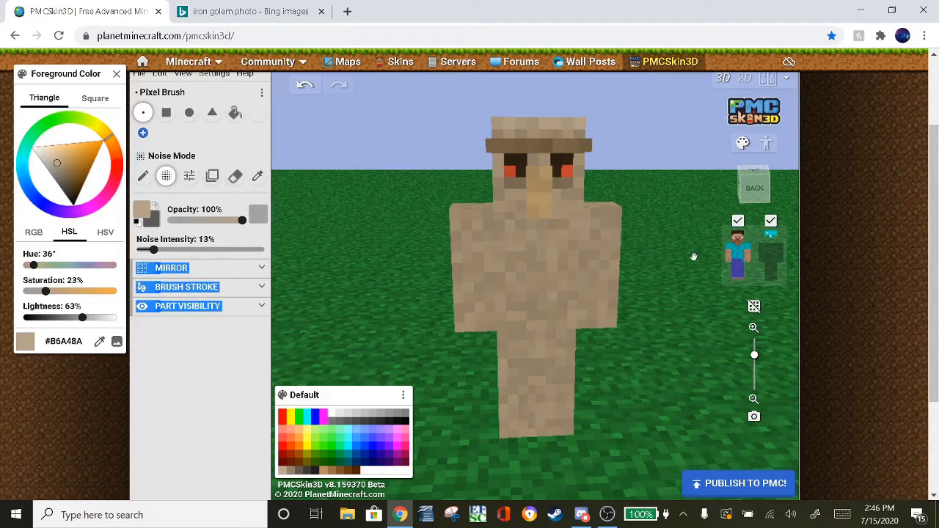
{"action": "left_click_drag", "start_coordinate": [693, 257], "coordinate": [660, 133]}
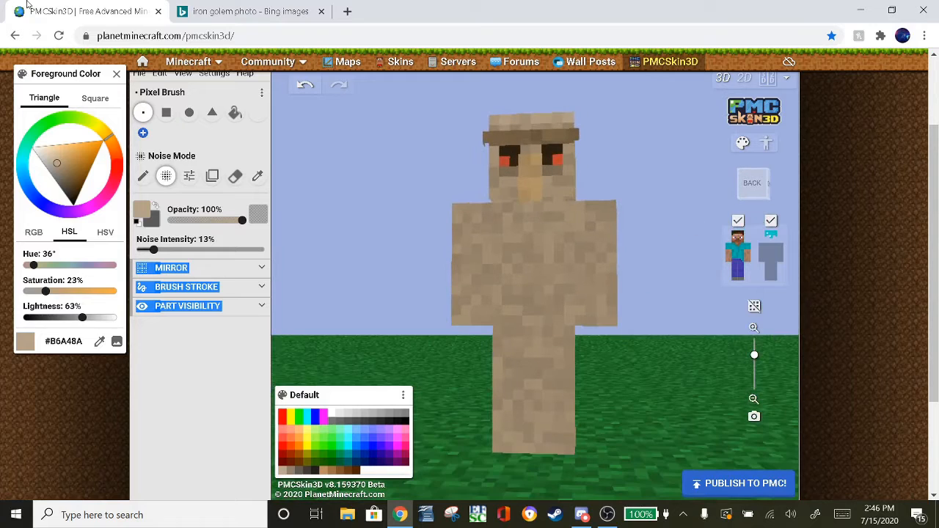
Check the iron golem photos on Bing, return to PMCSkin3D, and set the foreground color to vine green #498B33.
{"action": "left_click", "coordinate": [221, 12]}
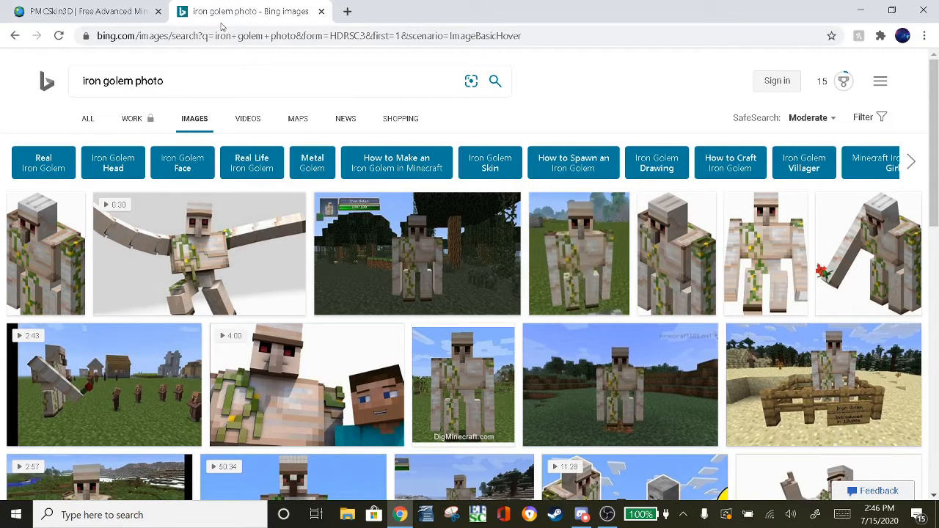
{"action": "left_click", "coordinate": [68, 13]}
{"action": "left_click_drag", "start_coordinate": [64, 119], "coordinate": [62, 119]}
{"action": "mouse_move", "coordinate": [63, 179]}
{"action": "left_mouse_down"}
{"action": "mouse_move", "coordinate": [68, 131]}
{"action": "mouse_move", "coordinate": [74, 179]}
{"action": "mouse_move", "coordinate": [71, 168]}
{"action": "left_mouse_up"}
{"action": "left_click_drag", "start_coordinate": [61, 122], "coordinate": [59, 119]}
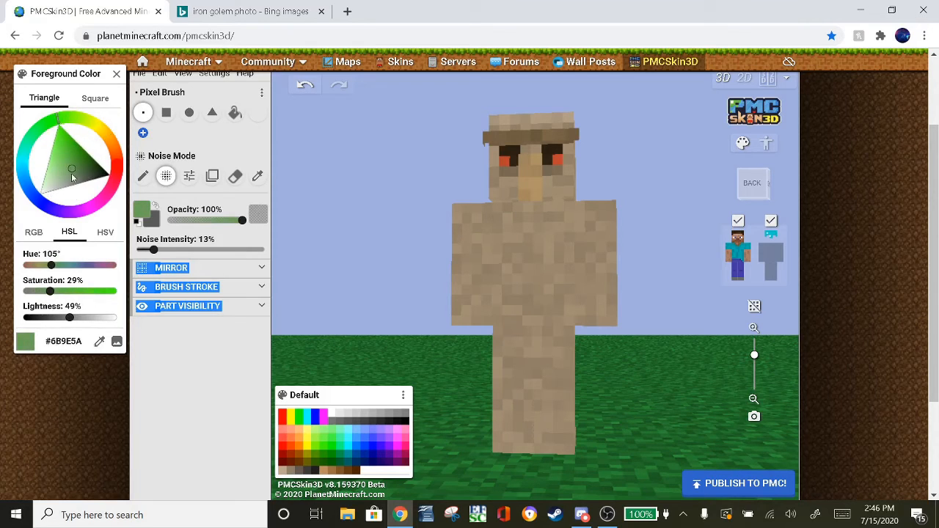
{"action": "mouse_move", "coordinate": [72, 177]}
{"action": "left_mouse_down"}
{"action": "mouse_move", "coordinate": [66, 166]}
{"action": "mouse_move", "coordinate": [79, 165]}
{"action": "left_mouse_up"}
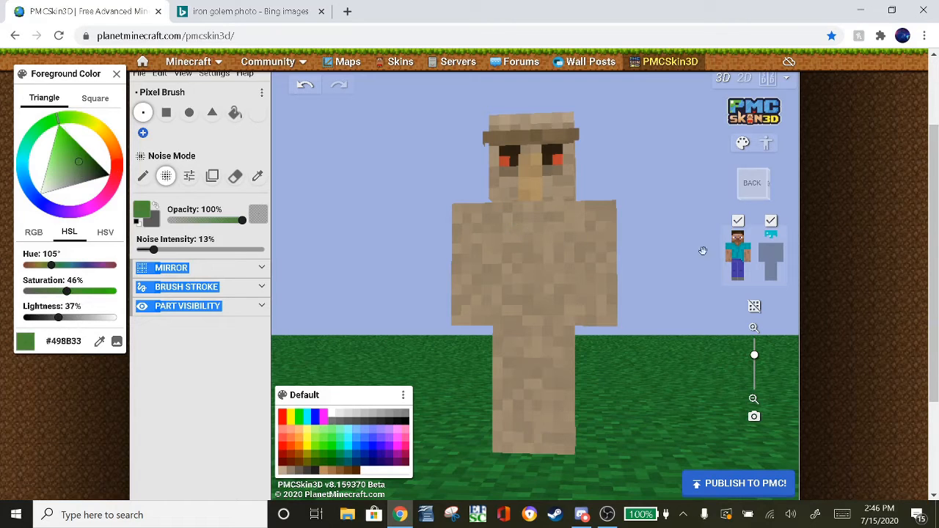
Hide both arms and the head's outer layer, and paint a branching #498B33 vine diagonally down the torso's front.
{"action": "left_click", "coordinate": [730, 255]}
{"action": "left_click", "coordinate": [747, 255]}
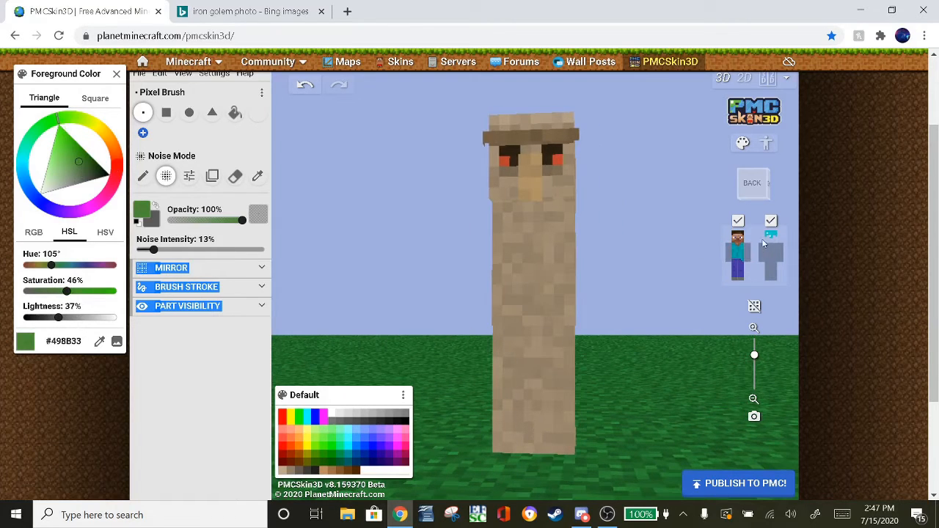
{"action": "left_click", "coordinate": [771, 239]}
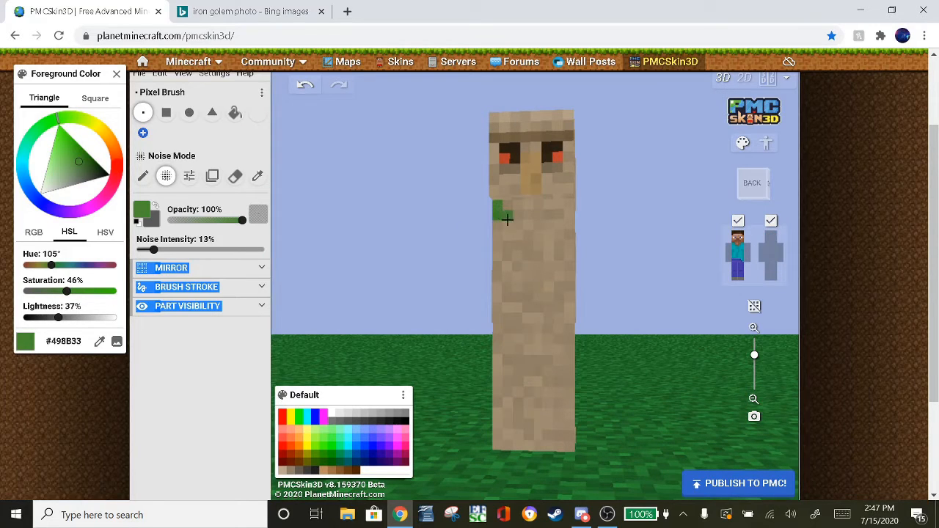
{"action": "left_click_drag", "start_coordinate": [514, 214], "coordinate": [515, 226]}
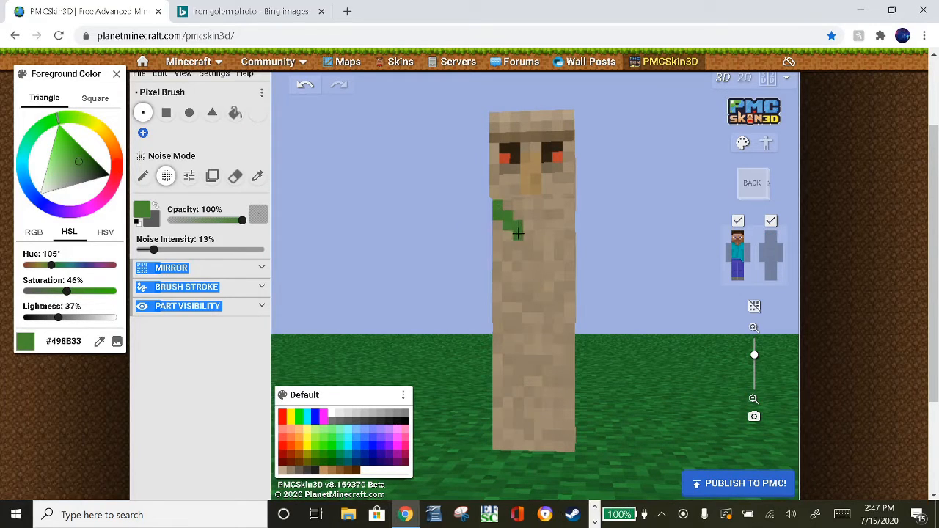
{"action": "left_click", "coordinate": [500, 246]}
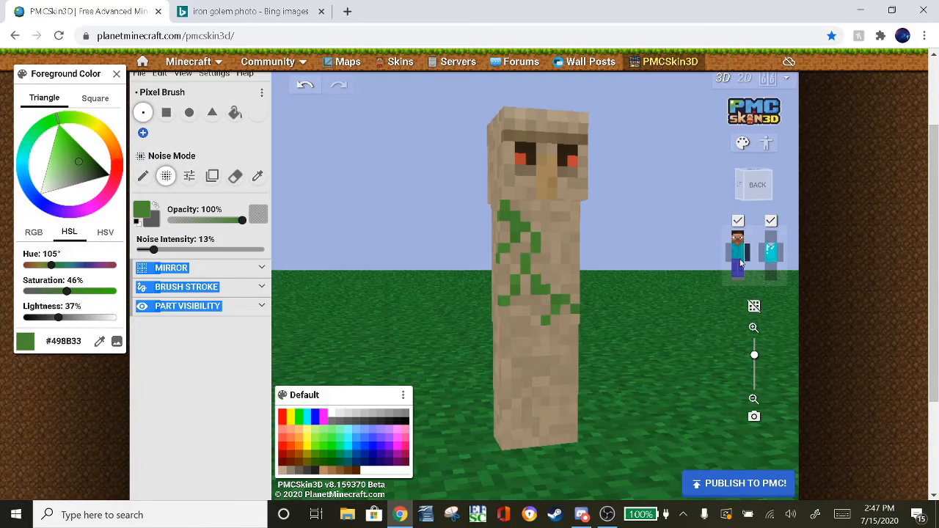
Thicken the green vine on the torso's outer layer and extend it around the adjoining side.
{"action": "left_click_drag", "start_coordinate": [663, 262], "coordinate": [688, 252]}
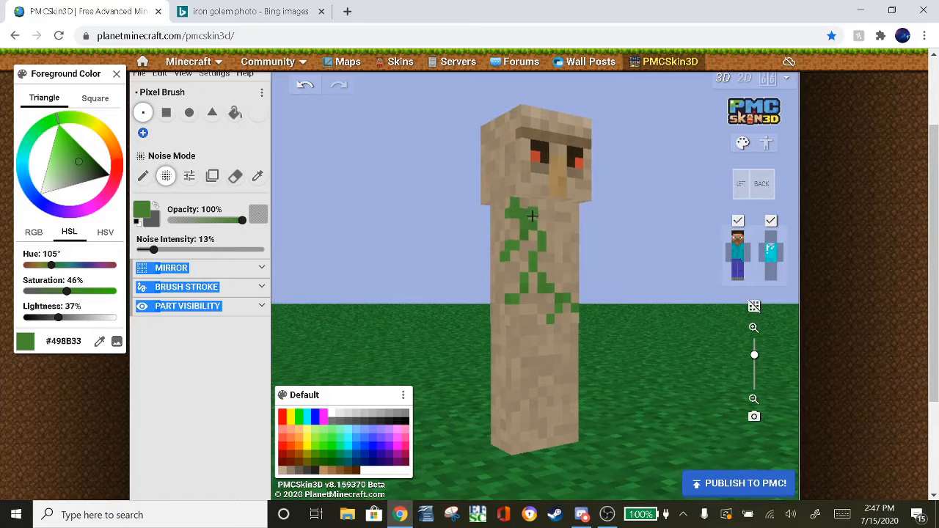
{"action": "left_click_drag", "start_coordinate": [602, 220], "coordinate": [633, 237]}
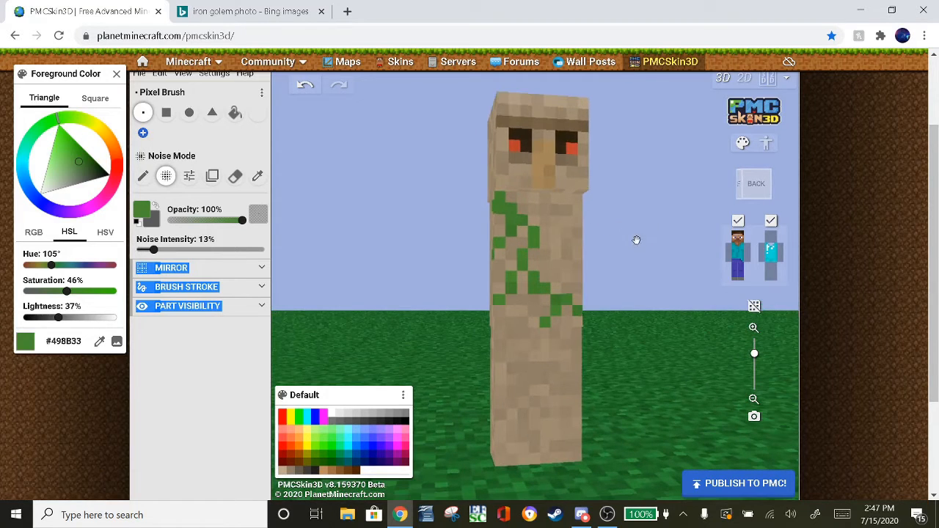
{"action": "left_click_drag", "start_coordinate": [499, 213], "coordinate": [510, 211]}
{"action": "mouse_move", "coordinate": [464, 244]}
{"action": "left_mouse_down"}
{"action": "mouse_move", "coordinate": [547, 252]}
{"action": "mouse_move", "coordinate": [530, 239]}
{"action": "mouse_move", "coordinate": [524, 255]}
{"action": "left_mouse_up"}
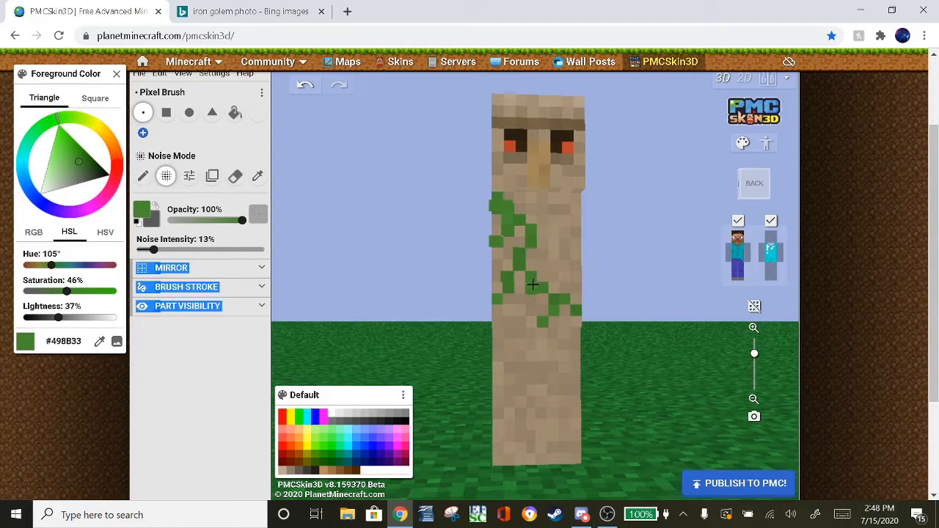
{"action": "mouse_move", "coordinate": [533, 284]}
{"action": "left_mouse_down"}
{"action": "mouse_move", "coordinate": [555, 287]}
{"action": "mouse_move", "coordinate": [540, 287]}
{"action": "mouse_move", "coordinate": [557, 298]}
{"action": "left_mouse_up"}
{"action": "left_click_drag", "start_coordinate": [612, 276], "coordinate": [520, 308]}
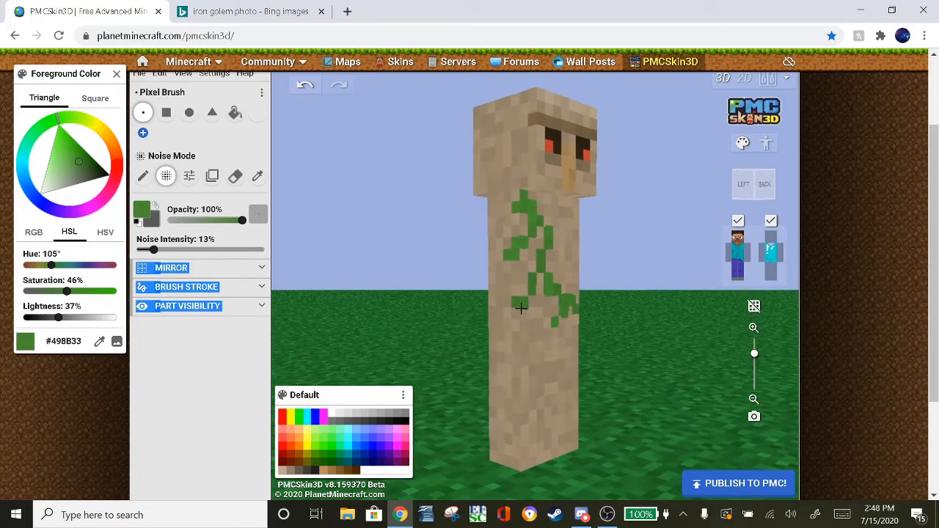
{"action": "left_click_drag", "start_coordinate": [523, 265], "coordinate": [525, 251]}
{"action": "left_click_drag", "start_coordinate": [608, 232], "coordinate": [684, 246]}
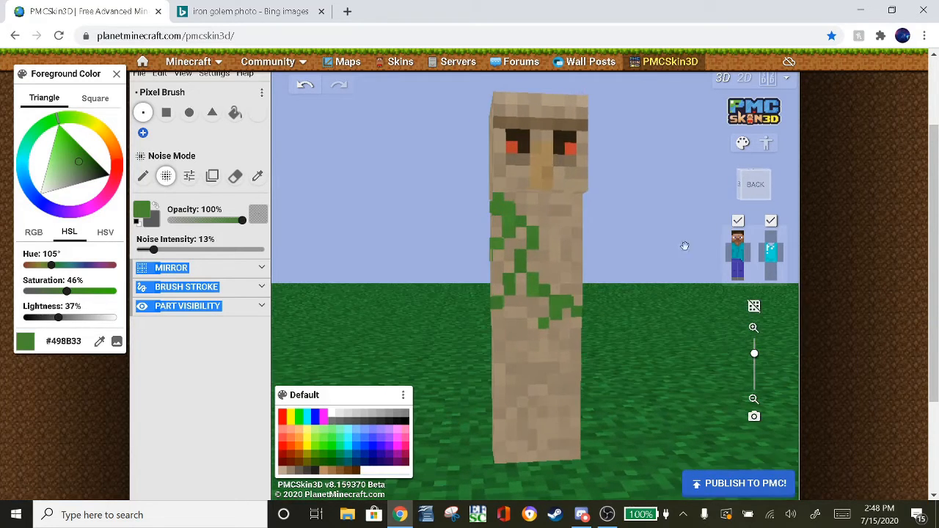
Show both arms again and turn on the outer layers of the arms, head, and legs.
{"action": "left_click", "coordinate": [733, 253]}
{"action": "left_click", "coordinate": [746, 253]}
{"action": "left_click", "coordinate": [768, 253]}
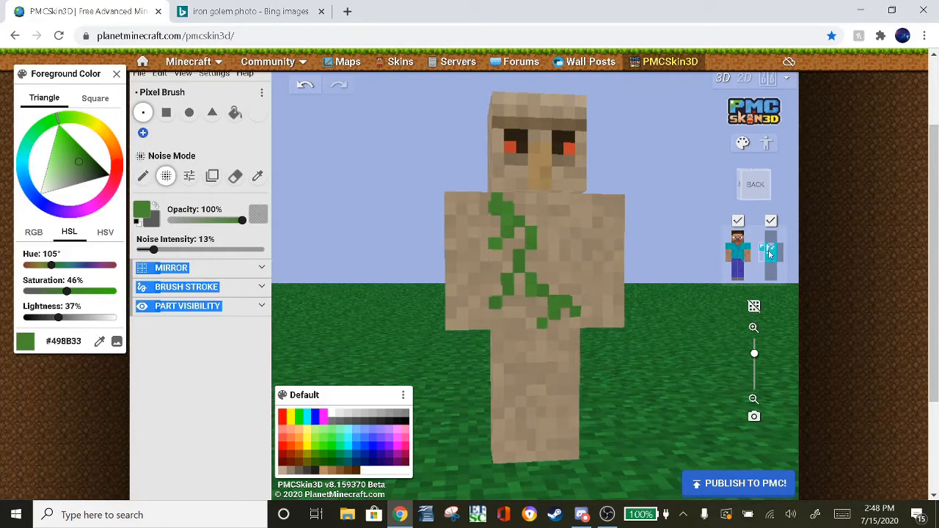
{"action": "left_click", "coordinate": [771, 235]}
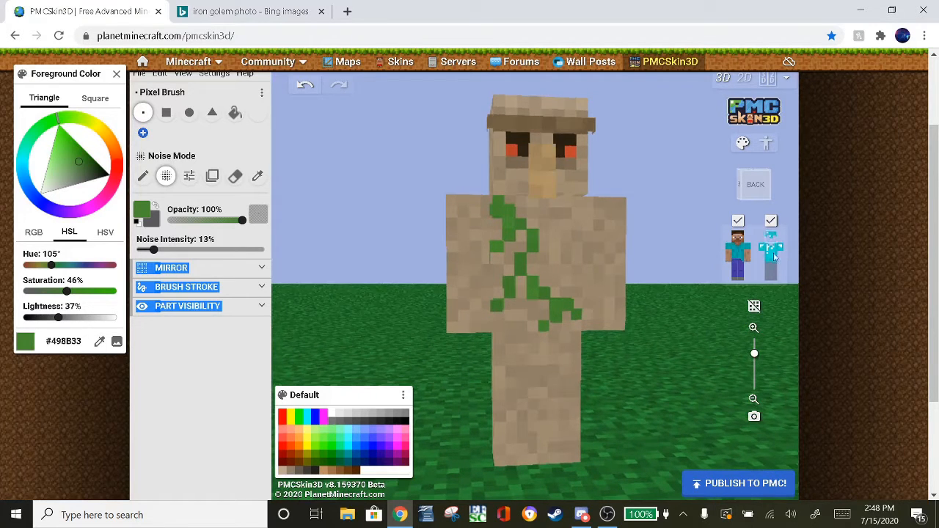
{"action": "left_click", "coordinate": [772, 275]}
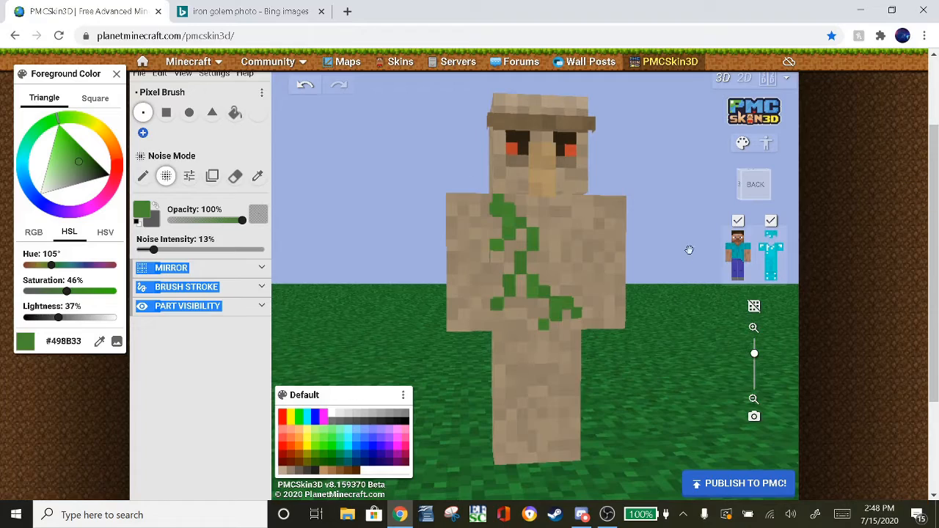
{"action": "left_click_drag", "start_coordinate": [639, 233], "coordinate": [657, 272]}
{"action": "left_click_drag", "start_coordinate": [644, 266], "coordinate": [760, 251]}
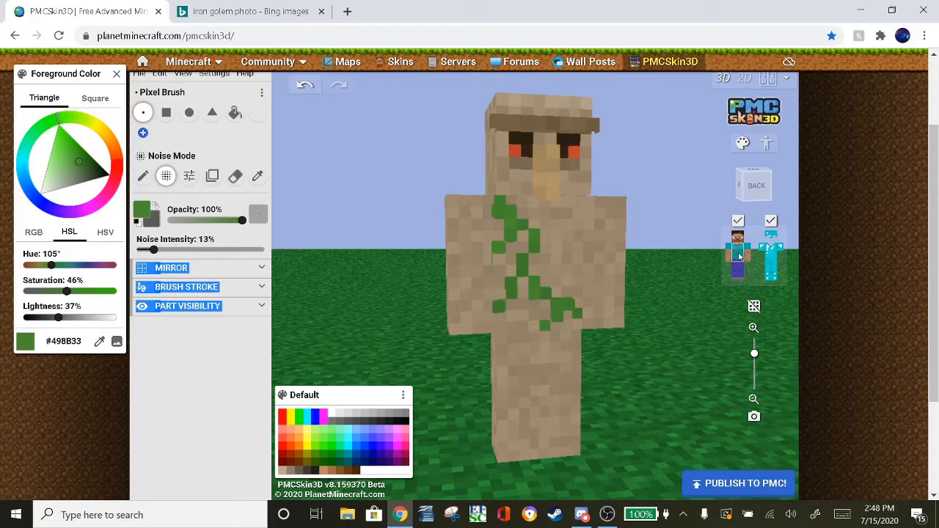
{"action": "left_click", "coordinate": [729, 253]}
{"action": "left_click_drag", "start_coordinate": [675, 259], "coordinate": [698, 254]}
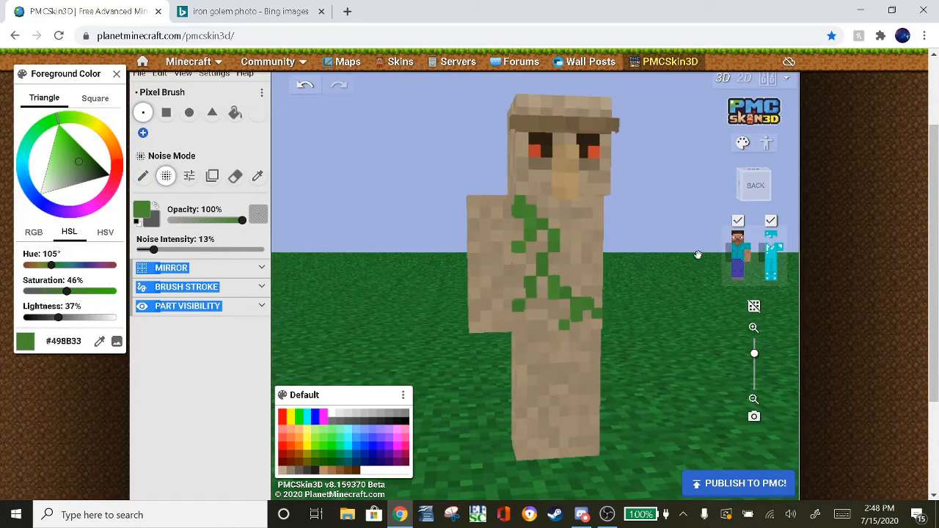
{"action": "left_click", "coordinate": [732, 253]}
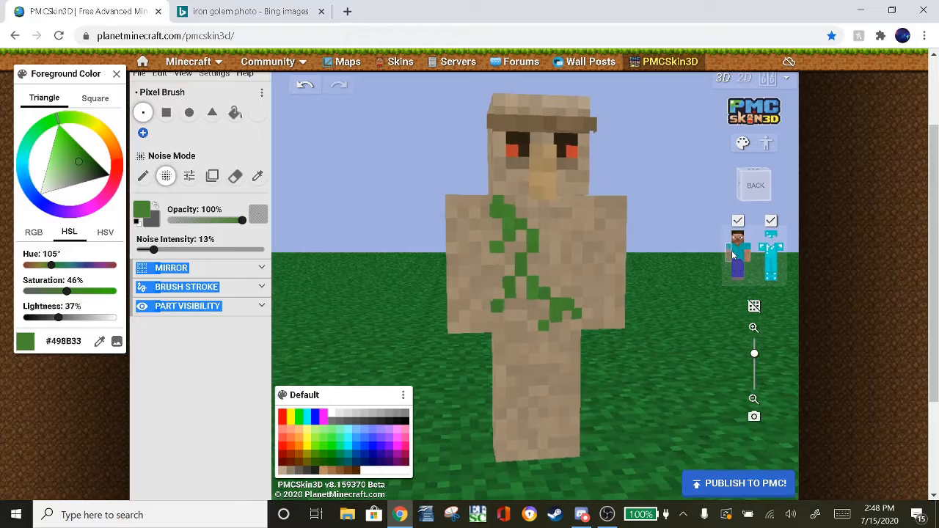
{"action": "mouse_move", "coordinate": [714, 253]}
{"action": "left_mouse_down"}
{"action": "mouse_move", "coordinate": [575, 281]}
{"action": "mouse_move", "coordinate": [420, 281]}
{"action": "mouse_move", "coordinate": [643, 252]}
{"action": "mouse_move", "coordinate": [709, 262]}
{"action": "left_mouse_up"}
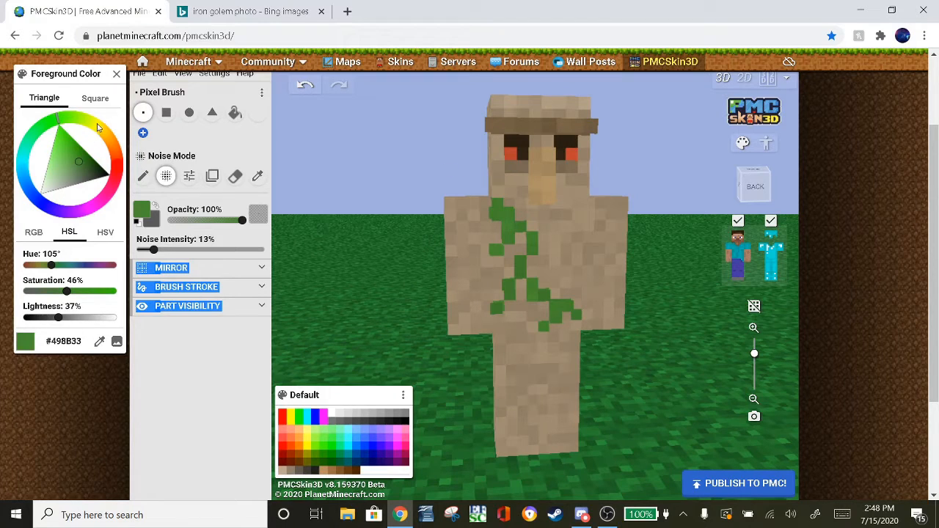
{"action": "left_click_drag", "start_coordinate": [98, 129], "coordinate": [84, 152]}
{"action": "left_click", "coordinate": [80, 158]}
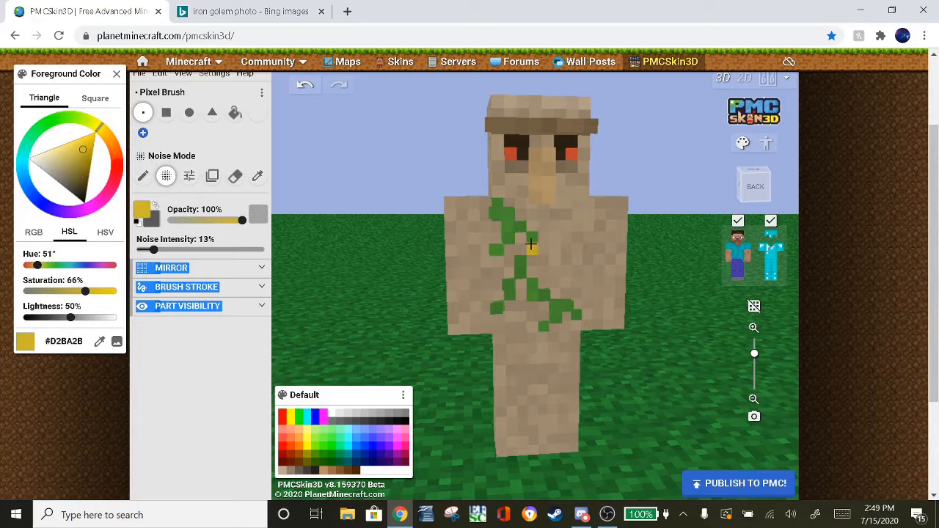
Recheck the iron golem photos on Bing, return to PMCSkin3D, and set the foreground color to darker green #377C00.
{"action": "left_click_drag", "start_coordinate": [63, 113], "coordinate": [69, 113]}
{"action": "left_click", "coordinate": [239, 7]}
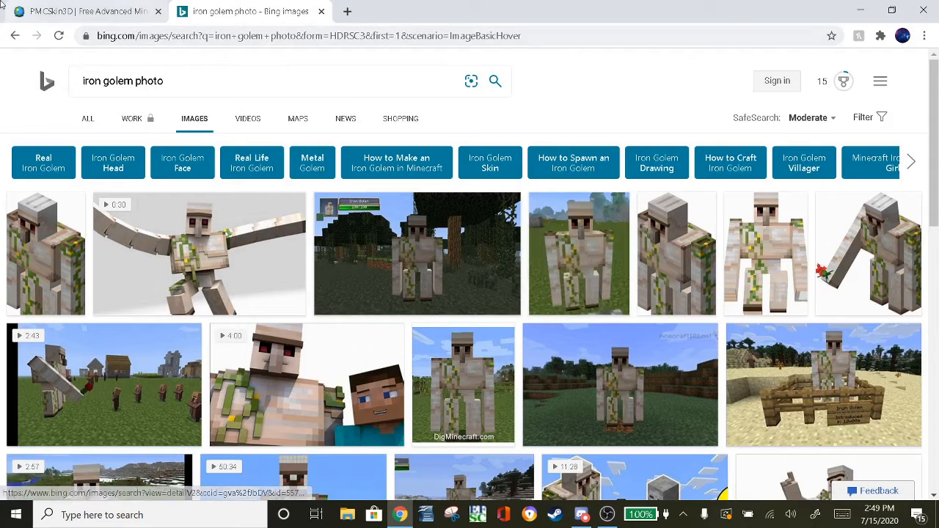
{"action": "left_click", "coordinate": [66, 10]}
{"action": "left_click_drag", "start_coordinate": [66, 144], "coordinate": [88, 154]}
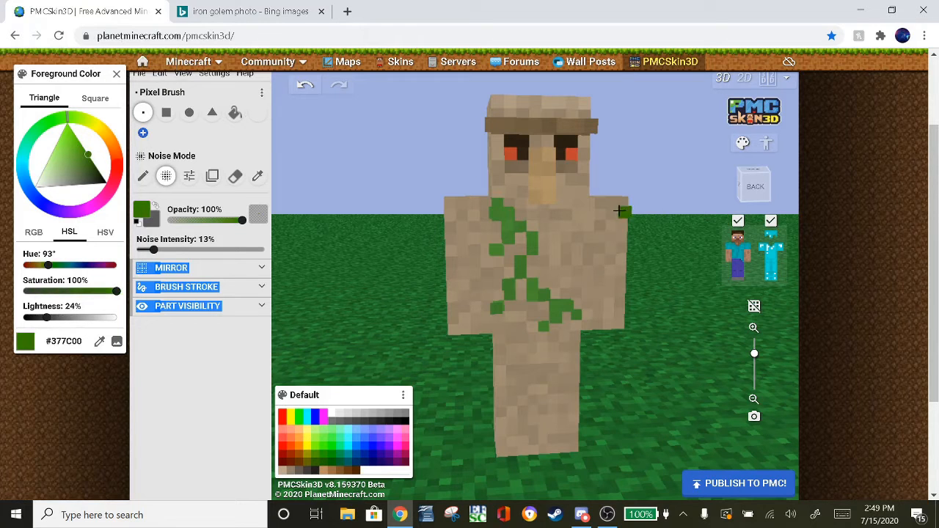
Hide the inner-layer arms and paint #377C00 vine patches over the outer-layer shoulder of the arm on the Right view's side.
{"action": "left_click_drag", "start_coordinate": [653, 207], "coordinate": [477, 222]}
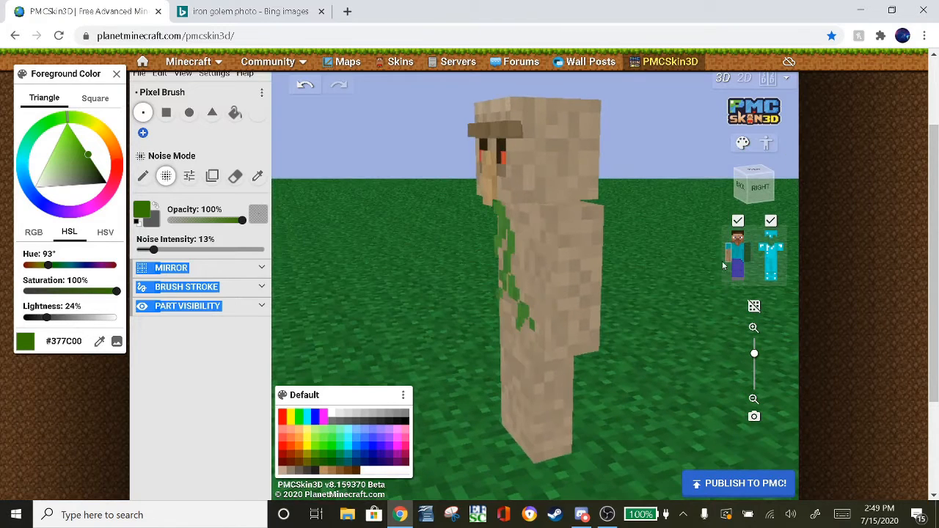
{"action": "left_click", "coordinate": [745, 253]}
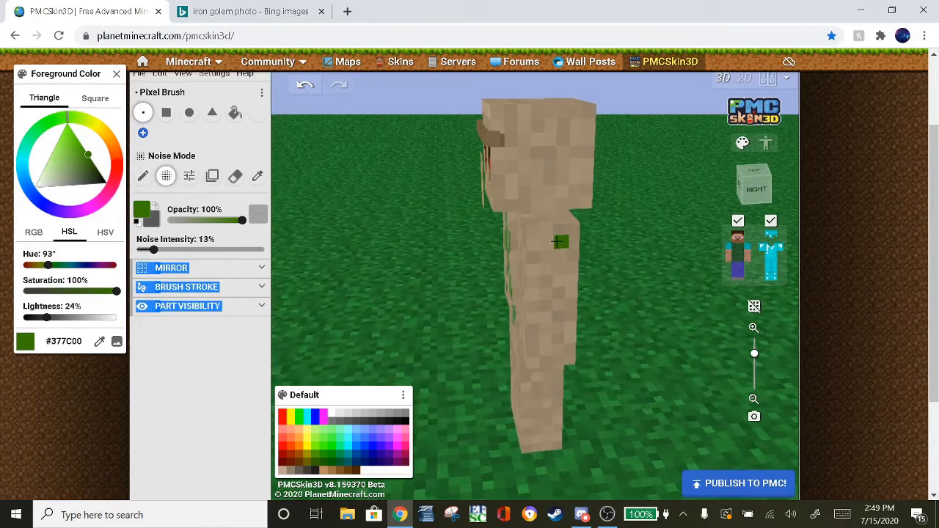
{"action": "left_click_drag", "start_coordinate": [532, 231], "coordinate": [533, 244]}
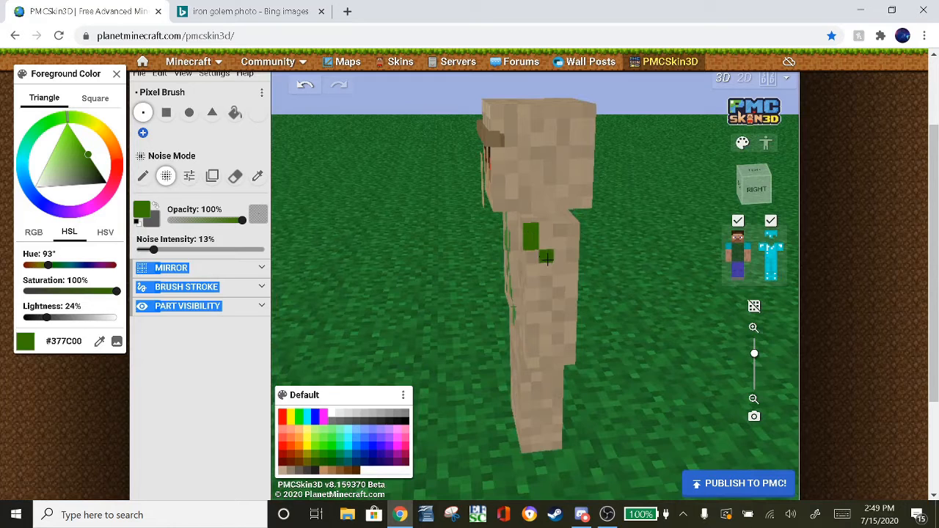
{"action": "mouse_move", "coordinate": [610, 234]}
{"action": "left_mouse_down"}
{"action": "mouse_move", "coordinate": [655, 236]}
{"action": "mouse_move", "coordinate": [590, 258]}
{"action": "mouse_move", "coordinate": [599, 250]}
{"action": "mouse_move", "coordinate": [574, 248]}
{"action": "left_mouse_up"}
{"action": "mouse_move", "coordinate": [517, 243]}
{"action": "left_mouse_down"}
{"action": "mouse_move", "coordinate": [507, 241]}
{"action": "mouse_move", "coordinate": [528, 246]}
{"action": "left_mouse_up"}
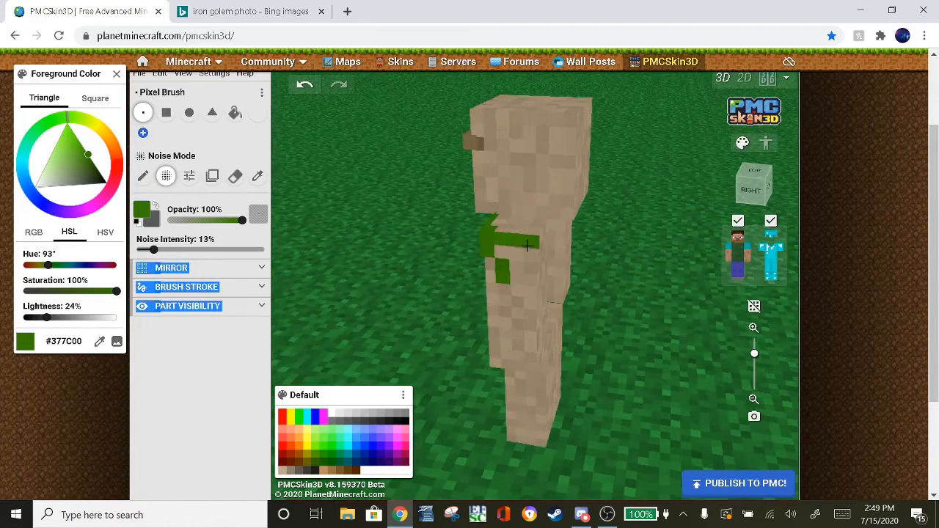
{"action": "left_click", "coordinate": [528, 252]}
Extend the #377C00 vine from the shoulder down the outer-layer arm on the Right view's side.
{"action": "left_click_drag", "start_coordinate": [631, 253], "coordinate": [531, 249]}
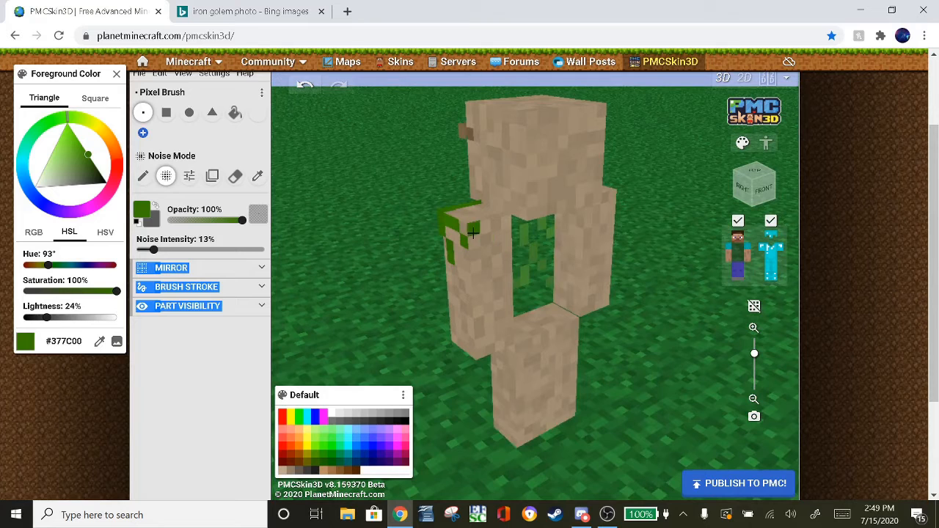
{"action": "left_click_drag", "start_coordinate": [473, 233], "coordinate": [495, 229]}
{"action": "left_click_drag", "start_coordinate": [417, 244], "coordinate": [560, 251]}
{"action": "left_click", "coordinate": [551, 251]}
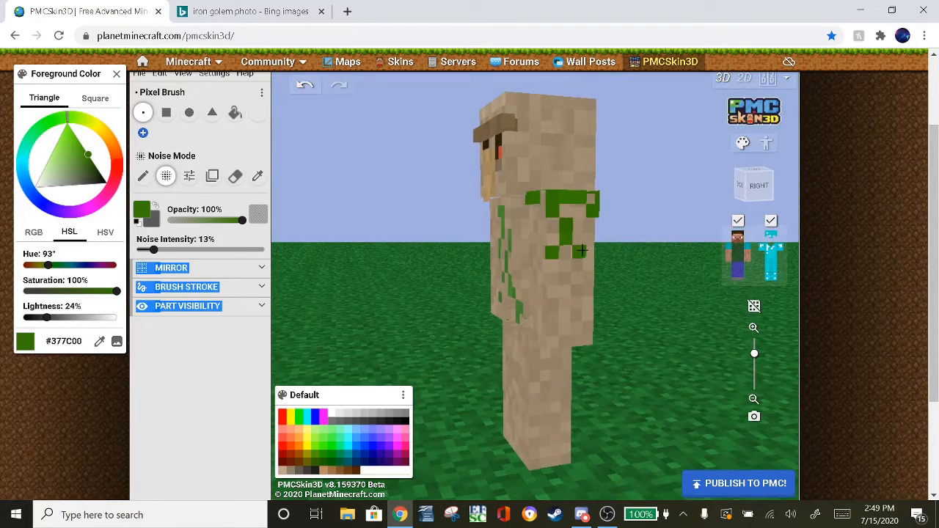
{"action": "left_click_drag", "start_coordinate": [587, 267], "coordinate": [557, 342]}
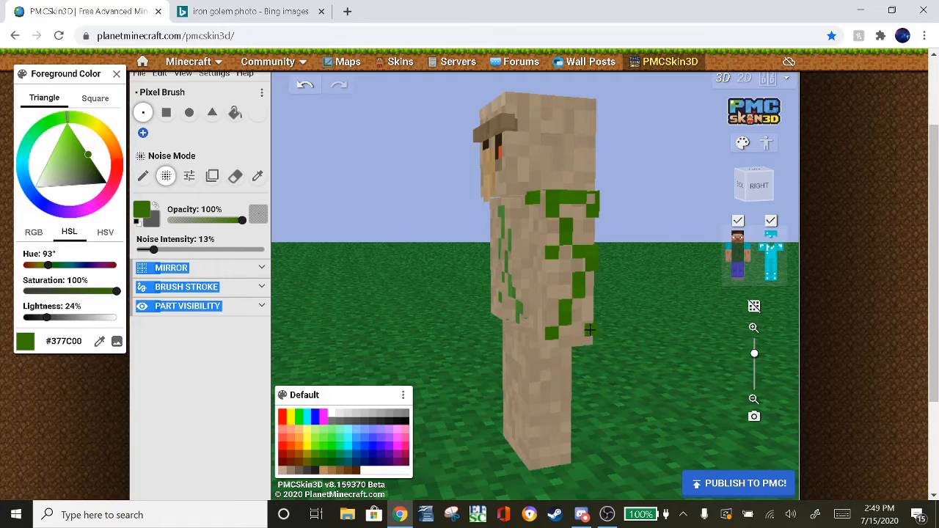
{"action": "left_click_drag", "start_coordinate": [674, 264], "coordinate": [638, 268]}
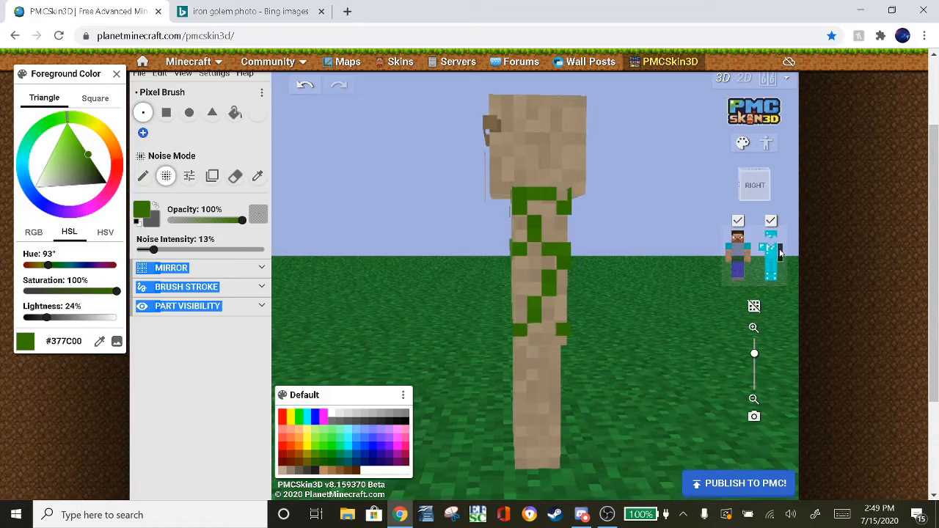
Check the vine-covered arm with its outer layer hidden and shown, leaving both arms' layers turned on.
{"action": "left_click_drag", "start_coordinate": [761, 262], "coordinate": [624, 273]}
{"action": "left_click_drag", "start_coordinate": [726, 287], "coordinate": [624, 267]}
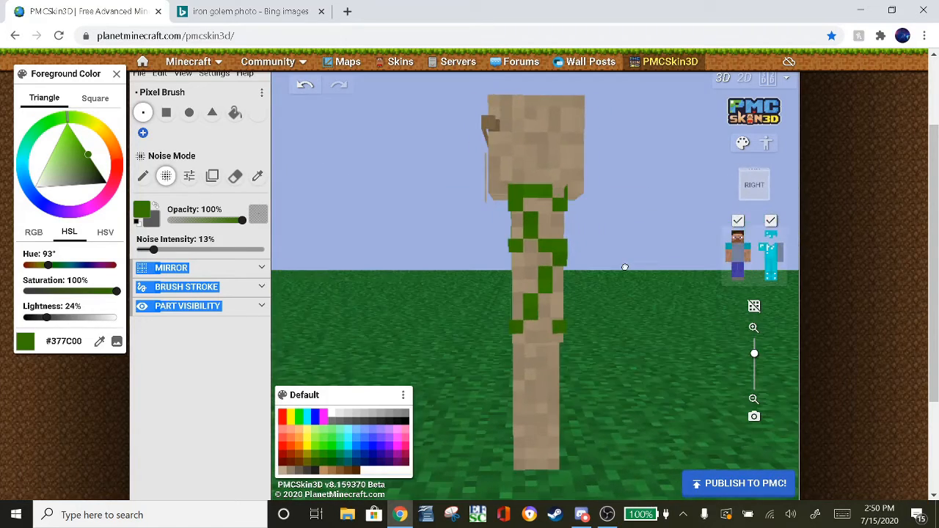
{"action": "left_click", "coordinate": [763, 256]}
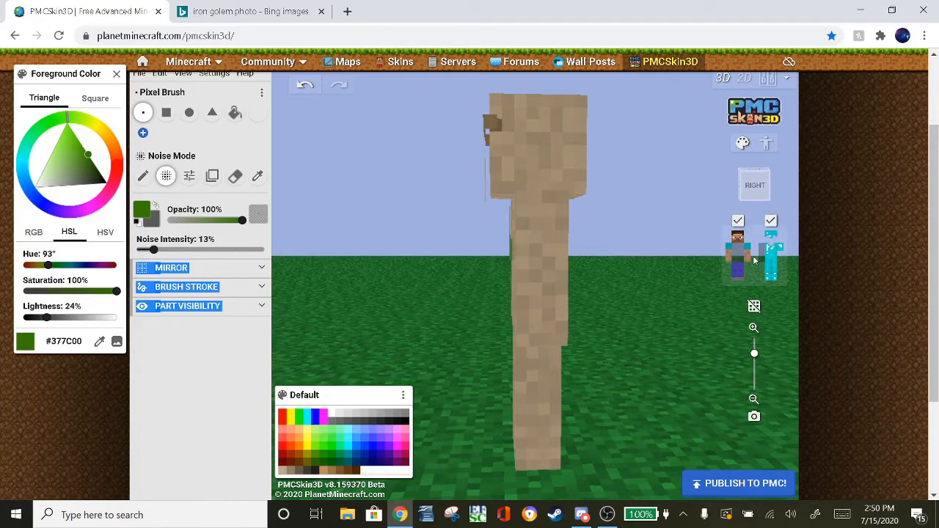
{"action": "left_click", "coordinate": [761, 258]}
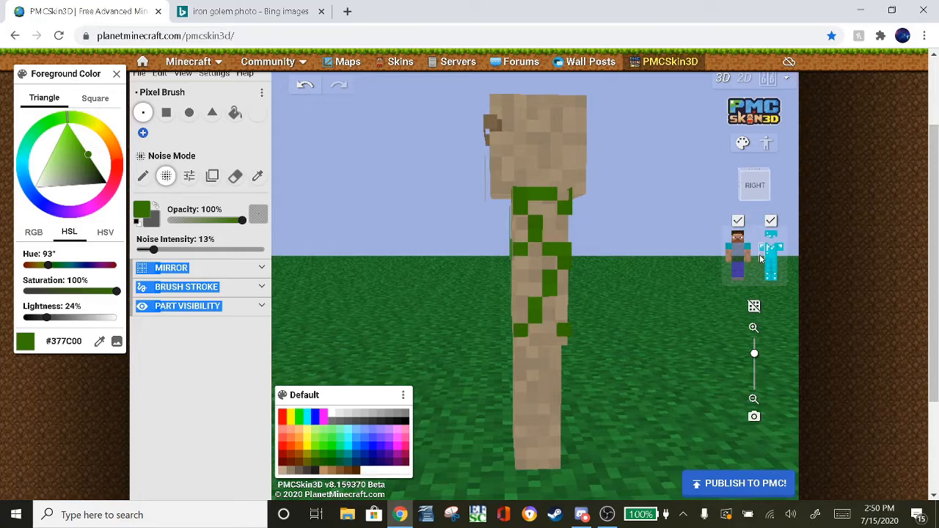
{"action": "left_click_drag", "start_coordinate": [722, 260], "coordinate": [670, 261]}
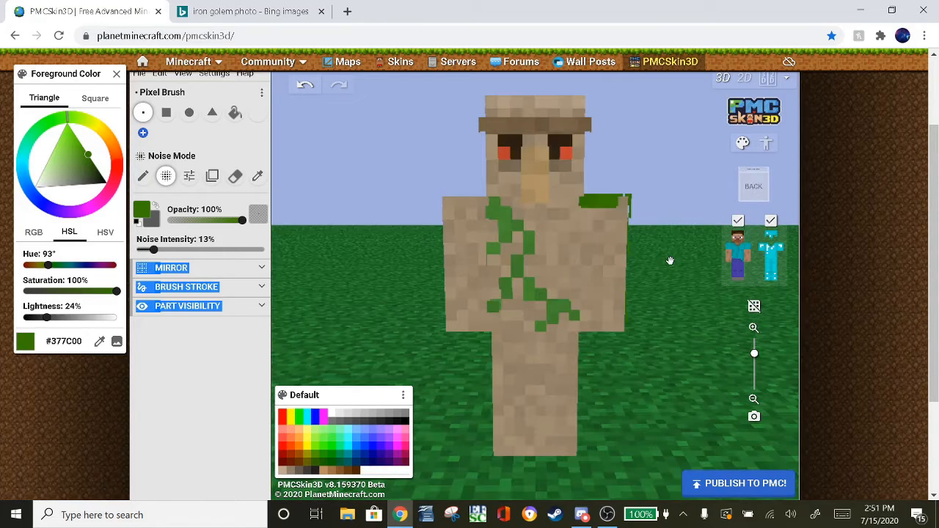
Mix a golden yellow foreground color, #D5B44F, testing yellow shades on a pixel of the torso vine.
{"action": "left_click", "coordinate": [93, 132]}
{"action": "mouse_move", "coordinate": [94, 132]}
{"action": "left_mouse_down"}
{"action": "mouse_move", "coordinate": [104, 135]}
{"action": "mouse_move", "coordinate": [87, 165]}
{"action": "mouse_move", "coordinate": [100, 129]}
{"action": "mouse_move", "coordinate": [78, 148]}
{"action": "left_mouse_up"}
{"action": "left_click", "coordinate": [83, 160]}
{"action": "left_click", "coordinate": [80, 152]}
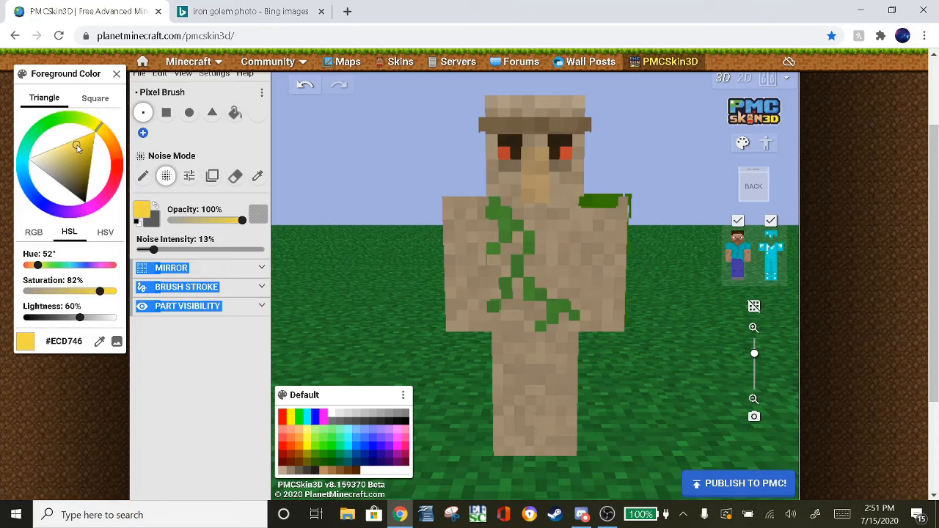
{"action": "left_click", "coordinate": [528, 249]}
{"action": "left_click", "coordinate": [506, 224]}
{"action": "left_click_drag", "start_coordinate": [77, 145], "coordinate": [72, 152]}
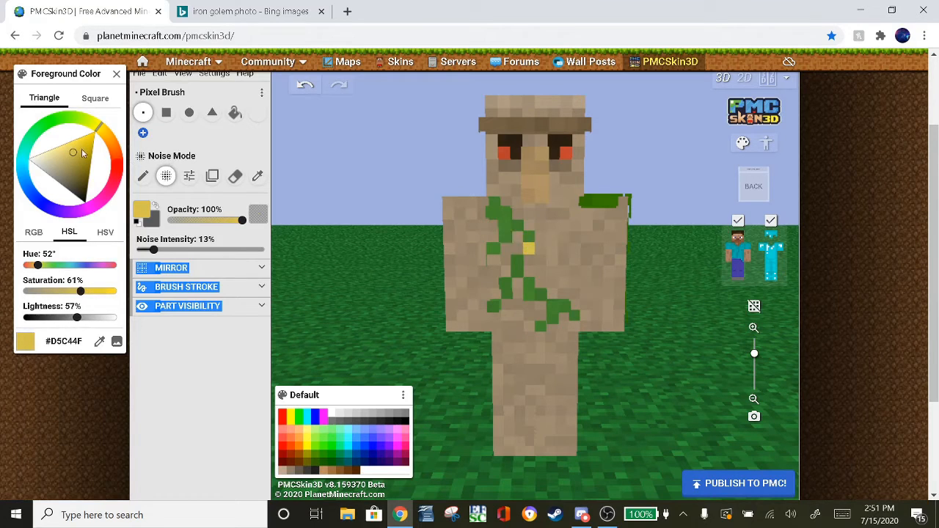
{"action": "left_click_drag", "start_coordinate": [102, 130], "coordinate": [104, 130]}
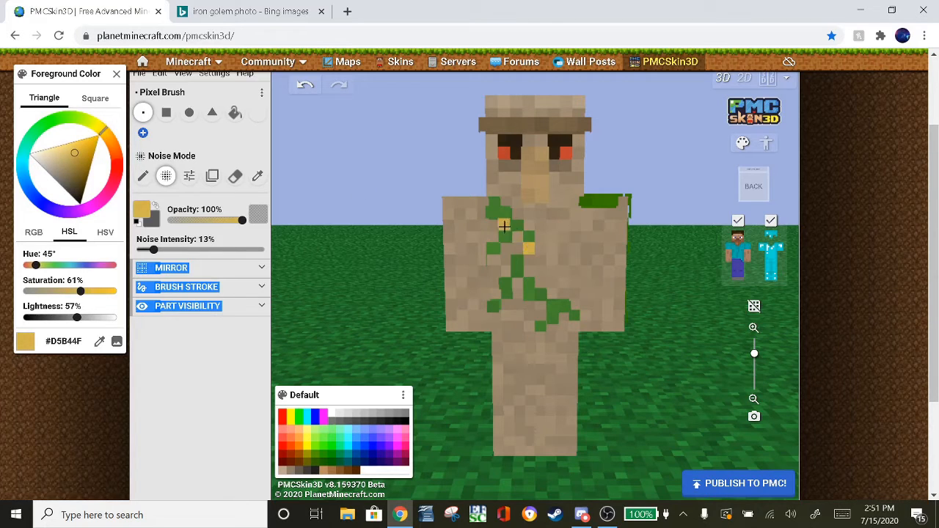
Dot single #D5B44F flower pixels along the torso vine and undo the stray extra pixel.
{"action": "left_click", "coordinate": [504, 226]}
{"action": "left_click", "coordinate": [533, 297]}
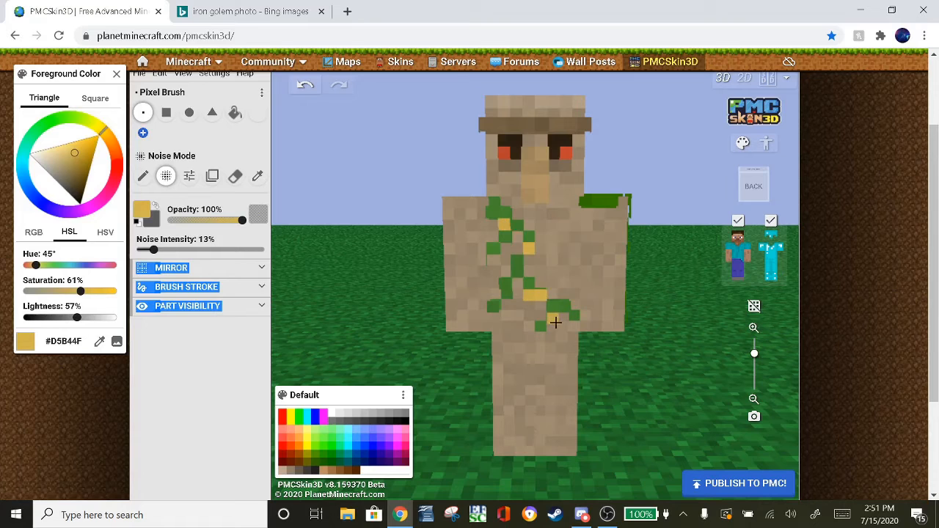
{"action": "left_click", "coordinate": [305, 85]}
{"action": "left_click", "coordinate": [305, 85]}
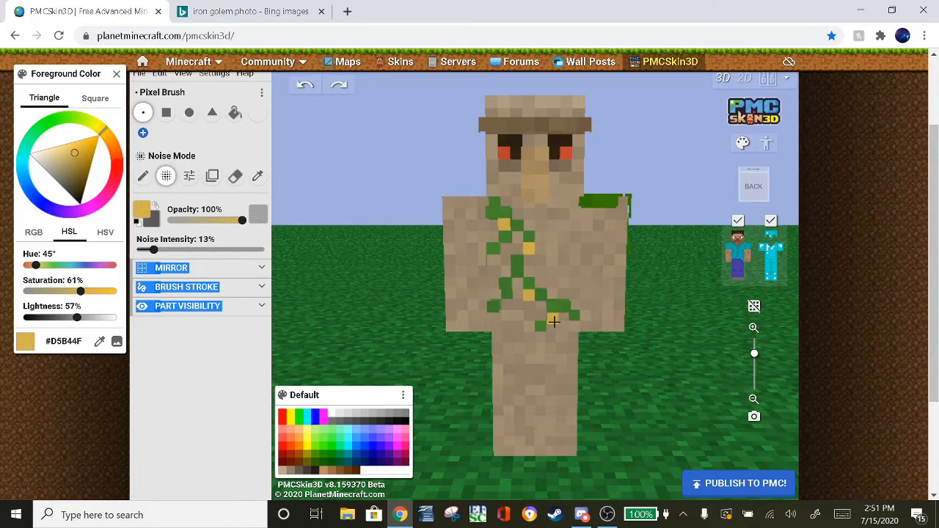
Add #D5B44F flower pixels to the vine on the shoulder and down the side of the vine-covered arm.
{"action": "left_click", "coordinate": [589, 202]}
{"action": "mouse_move", "coordinate": [652, 189]}
{"action": "left_mouse_down"}
{"action": "mouse_move", "coordinate": [619, 200]}
{"action": "mouse_move", "coordinate": [597, 285]}
{"action": "mouse_move", "coordinate": [650, 262]}
{"action": "mouse_move", "coordinate": [597, 212]}
{"action": "left_mouse_up"}
{"action": "left_click", "coordinate": [550, 253]}
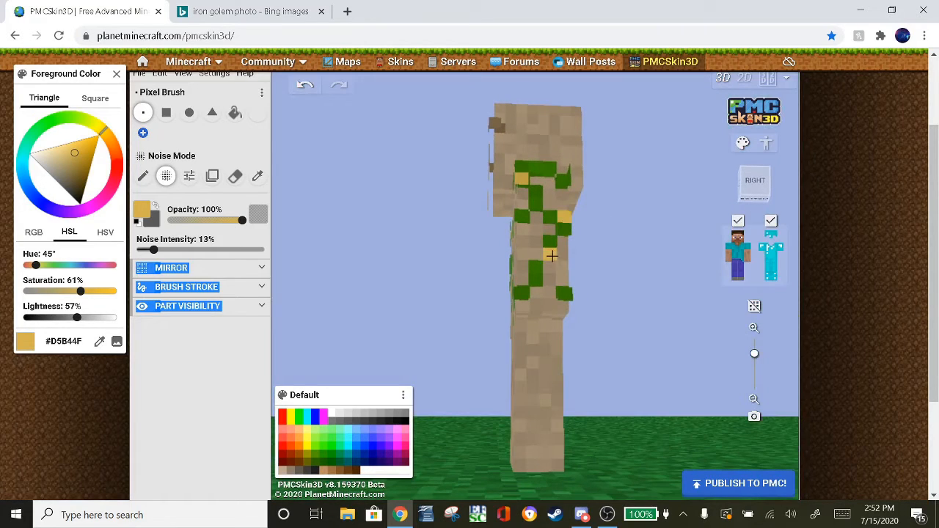
{"action": "left_click", "coordinate": [538, 281]}
{"action": "left_click_drag", "start_coordinate": [599, 235], "coordinate": [503, 240]}
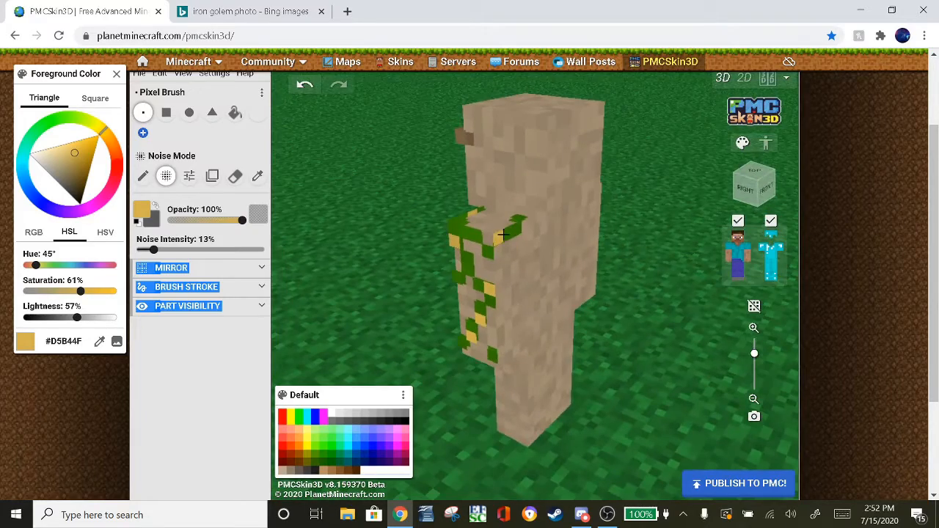
{"action": "left_click_drag", "start_coordinate": [388, 226], "coordinate": [721, 204]}
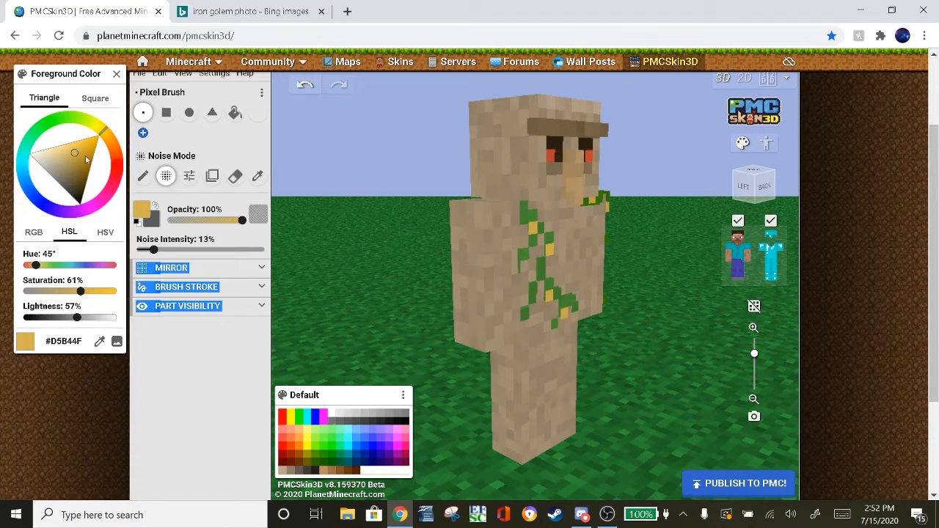
Mix a muted orange foreground color, #C58E48, testing shades on the shoulder of the arm on the Left view's side.
{"action": "mouse_move", "coordinate": [86, 159]}
{"action": "left_mouse_down"}
{"action": "mouse_move", "coordinate": [73, 153]}
{"action": "mouse_move", "coordinate": [111, 140]}
{"action": "mouse_move", "coordinate": [77, 160]}
{"action": "mouse_move", "coordinate": [88, 157]}
{"action": "left_mouse_up"}
{"action": "left_click", "coordinate": [106, 137]}
{"action": "left_click", "coordinate": [449, 217]}
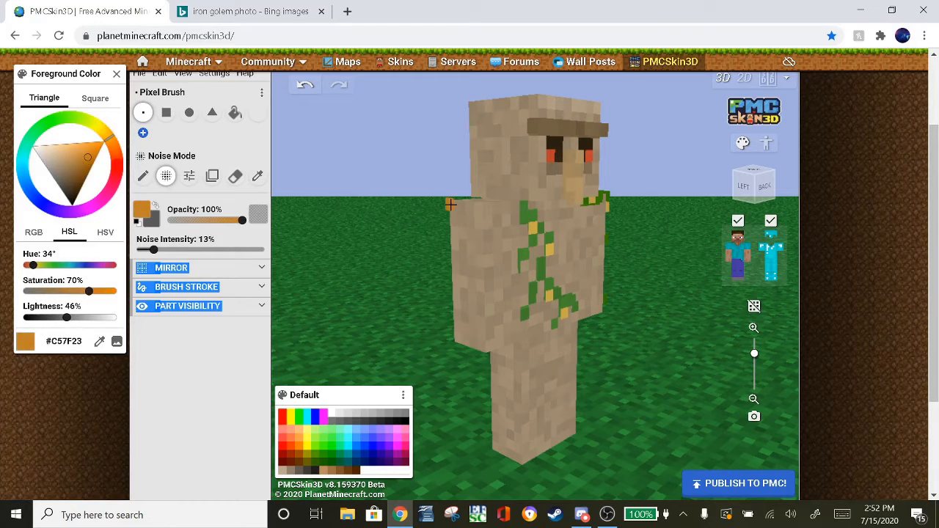
{"action": "left_click_drag", "start_coordinate": [432, 181], "coordinate": [445, 230]}
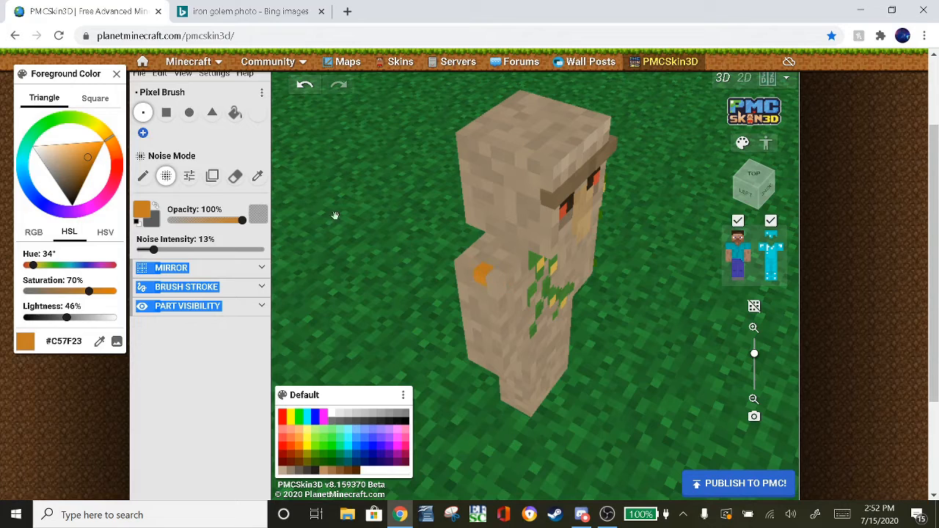
{"action": "left_click_drag", "start_coordinate": [97, 156], "coordinate": [70, 168]}
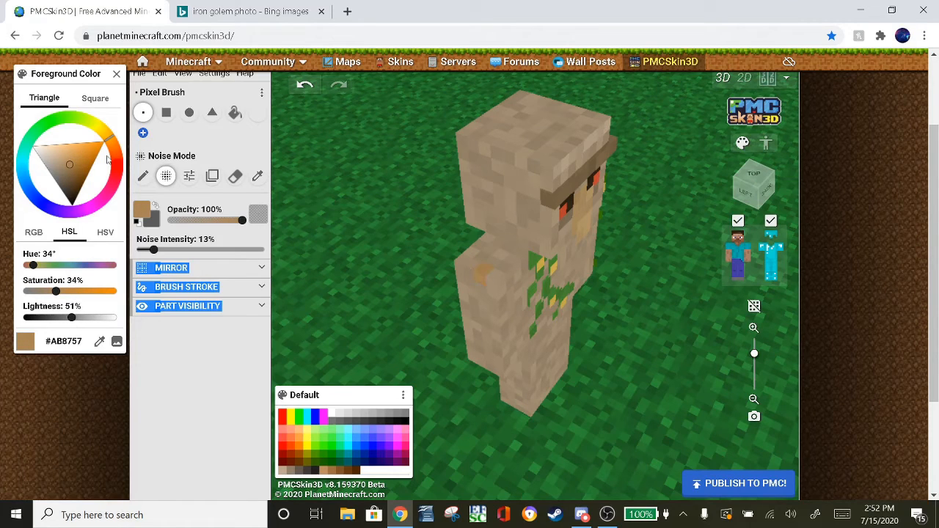
{"action": "left_click_drag", "start_coordinate": [65, 169], "coordinate": [73, 165]}
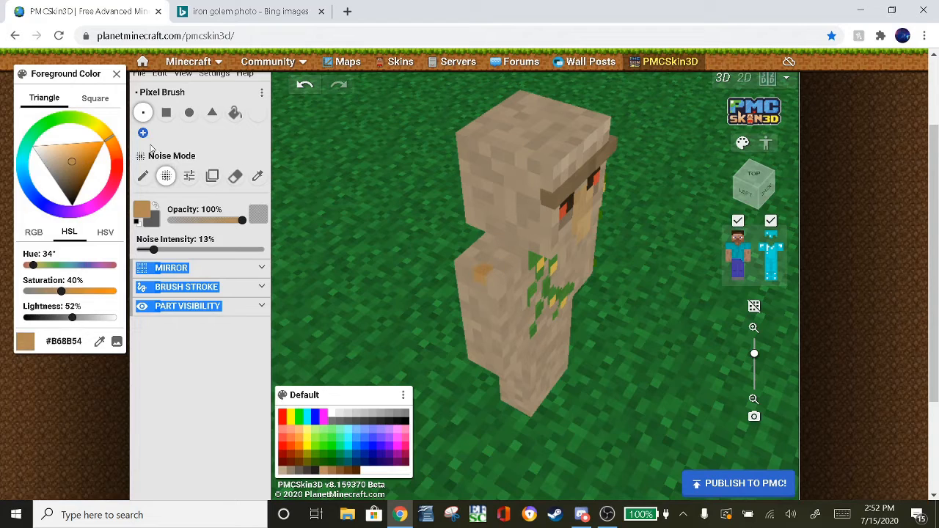
{"action": "left_click_drag", "start_coordinate": [70, 160], "coordinate": [79, 161]}
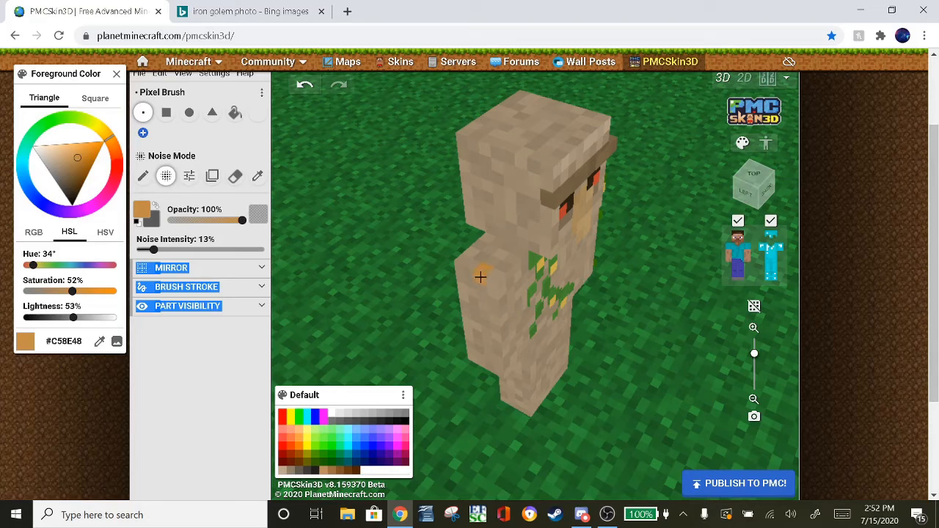
Hide the outer layer of the arm on the Left view's side and paint #C58E48 rust spots around its inner-layer shoulder.
{"action": "left_click_drag", "start_coordinate": [374, 245], "coordinate": [327, 190]}
{"action": "left_click_drag", "start_coordinate": [389, 214], "coordinate": [557, 275]}
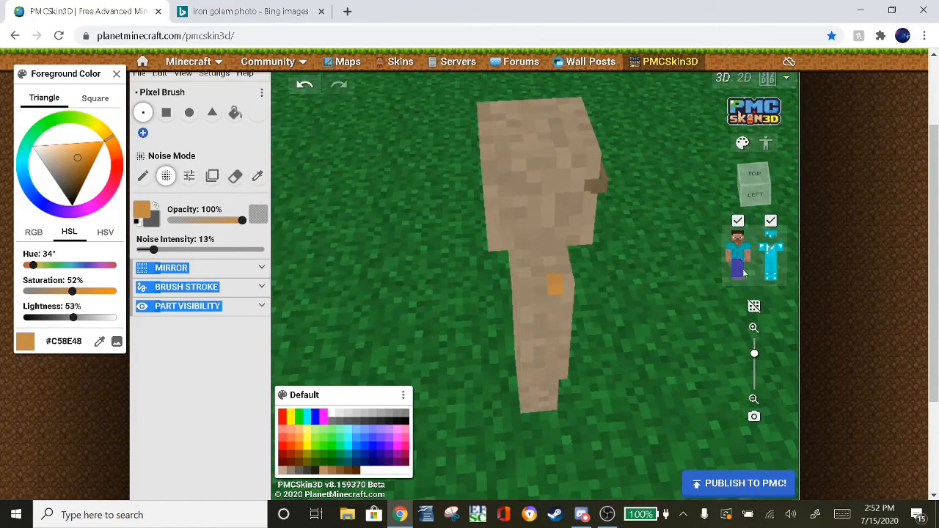
{"action": "left_click", "coordinate": [779, 254]}
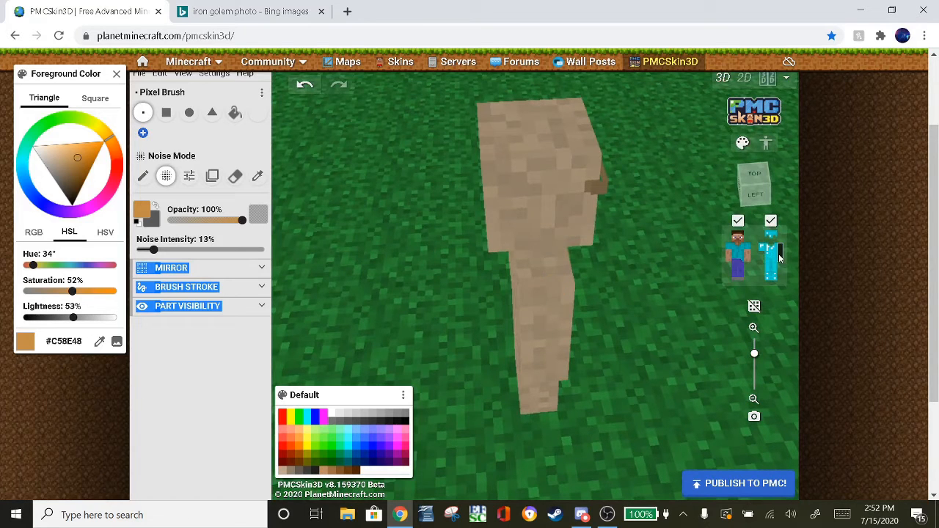
{"action": "left_click", "coordinate": [556, 284]}
{"action": "mouse_move", "coordinate": [598, 283]}
{"action": "left_mouse_down"}
{"action": "mouse_move", "coordinate": [586, 234]}
{"action": "mouse_move", "coordinate": [597, 242]}
{"action": "mouse_move", "coordinate": [583, 244]}
{"action": "left_mouse_up"}
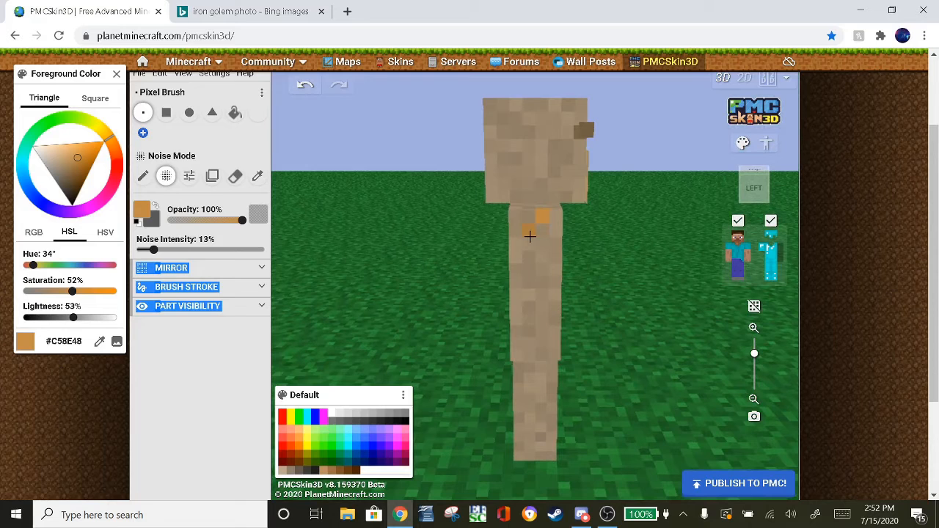
{"action": "left_click_drag", "start_coordinate": [462, 242], "coordinate": [576, 233]}
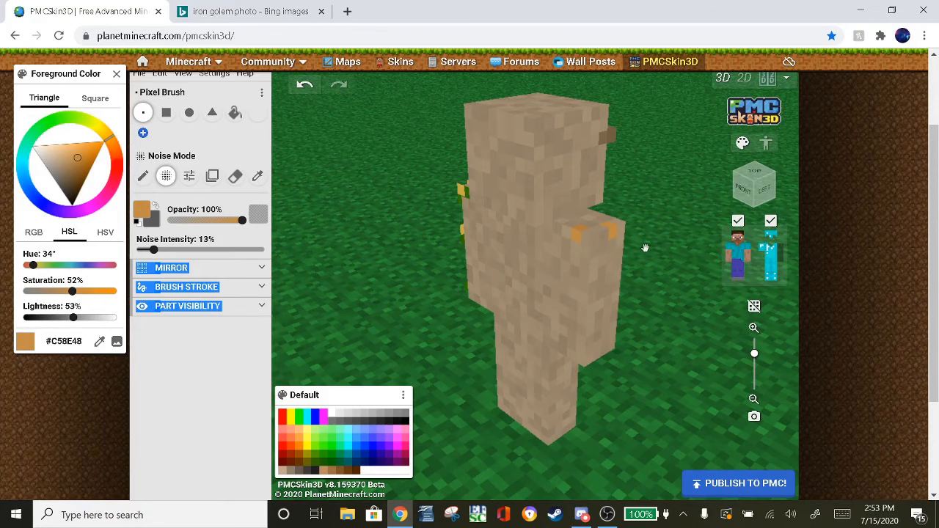
Continue the #C58E48 rust patches down the inner-layer arm and around onto its face-side surface.
{"action": "left_click_drag", "start_coordinate": [644, 250], "coordinate": [580, 258]}
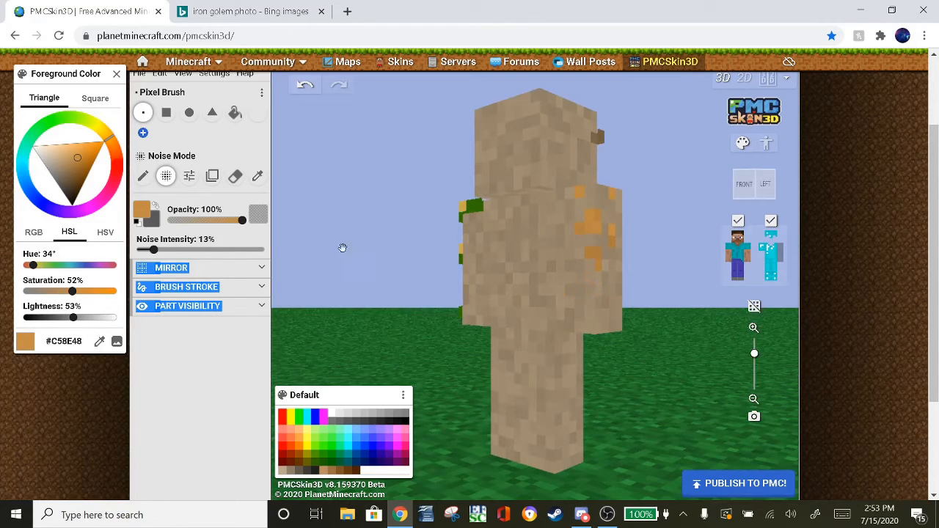
{"action": "left_click_drag", "start_coordinate": [343, 247], "coordinate": [350, 268]}
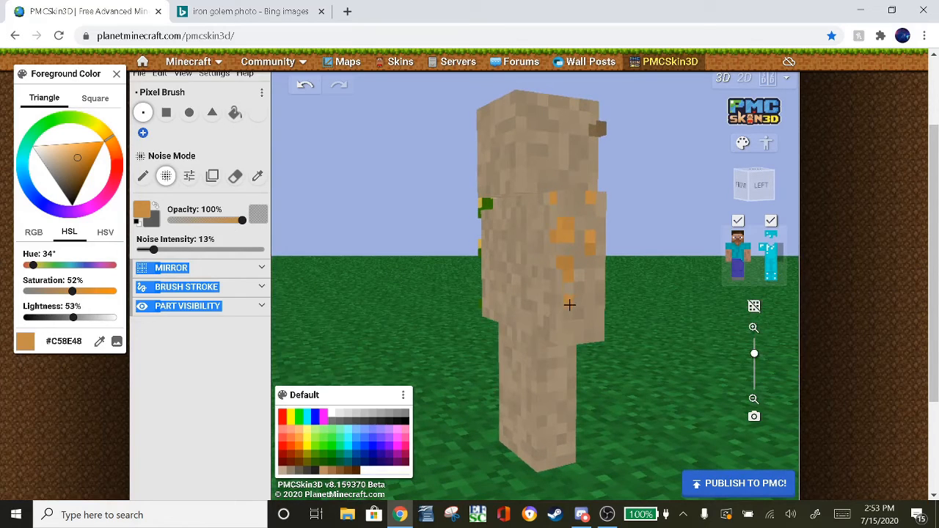
{"action": "left_click_drag", "start_coordinate": [560, 311], "coordinate": [551, 286]}
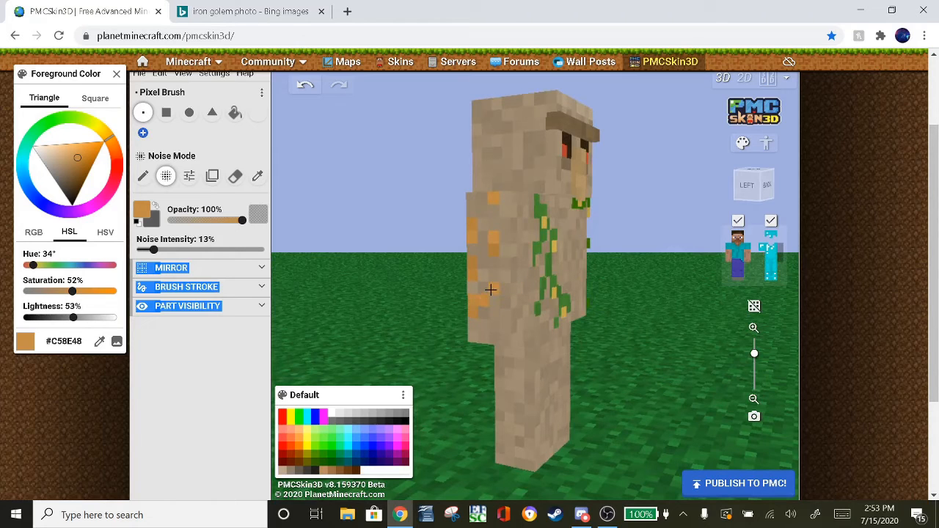
{"action": "left_click_drag", "start_coordinate": [548, 282], "coordinate": [474, 267]}
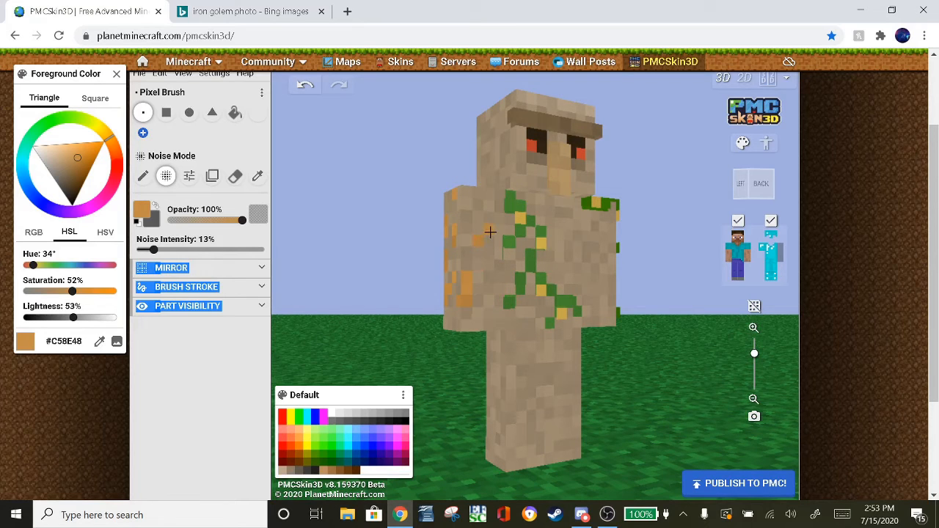
{"action": "left_click_drag", "start_coordinate": [485, 181], "coordinate": [506, 250]}
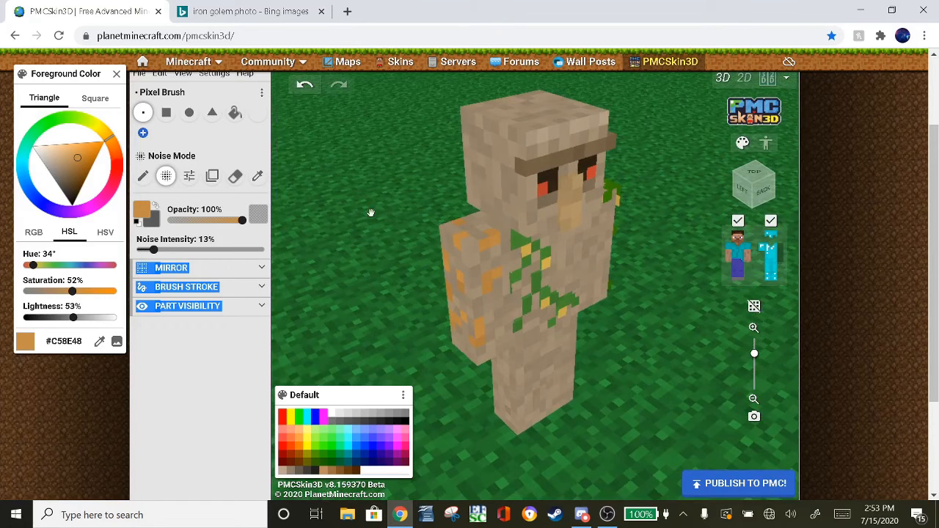
Show the rusty arm's outer layer again, paint raised #C58E48 patches on it, and switch the brush to Draw Mode.
{"action": "left_click_drag", "start_coordinate": [370, 213], "coordinate": [590, 258]}
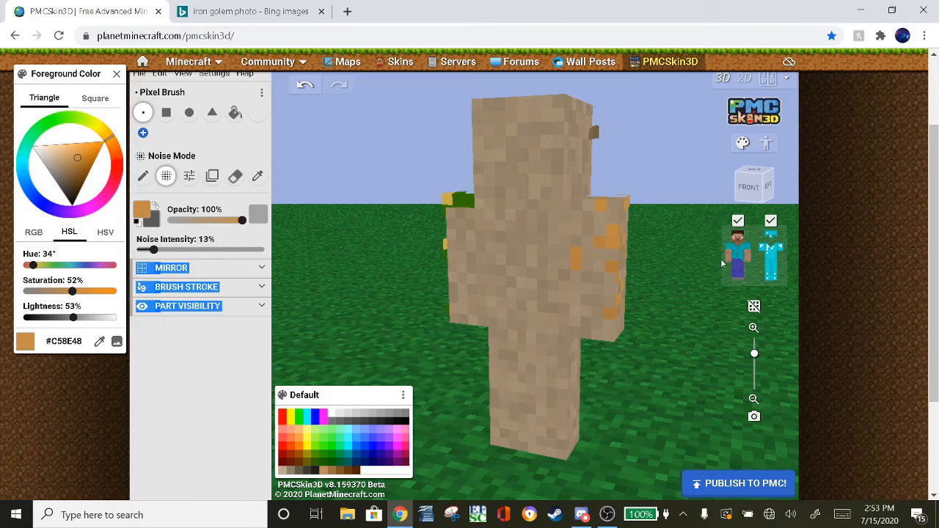
{"action": "left_click_drag", "start_coordinate": [697, 261], "coordinate": [565, 242]}
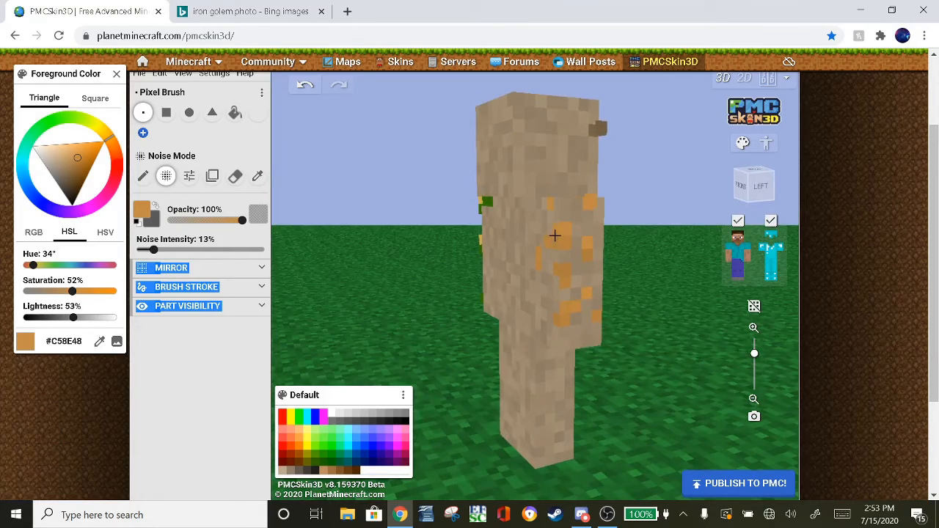
{"action": "mouse_move", "coordinate": [646, 228]}
{"action": "left_mouse_down"}
{"action": "mouse_move", "coordinate": [557, 295]}
{"action": "mouse_move", "coordinate": [612, 269]}
{"action": "mouse_move", "coordinate": [539, 249]}
{"action": "mouse_move", "coordinate": [623, 245]}
{"action": "mouse_move", "coordinate": [567, 267]}
{"action": "mouse_move", "coordinate": [580, 279]}
{"action": "mouse_move", "coordinate": [858, 255]}
{"action": "mouse_move", "coordinate": [841, 267]}
{"action": "mouse_move", "coordinate": [616, 247]}
{"action": "left_mouse_up"}
{"action": "key", "text": "e"}
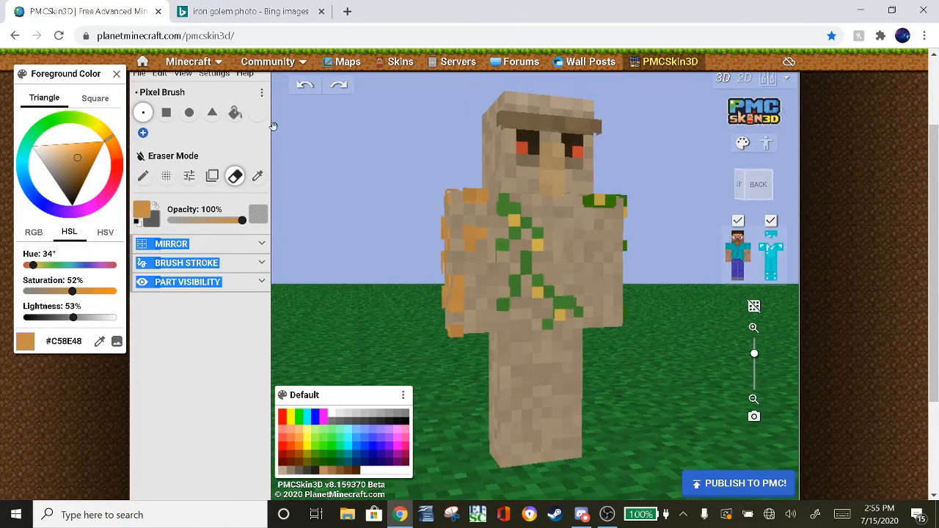
{"action": "left_click", "coordinate": [143, 176]}
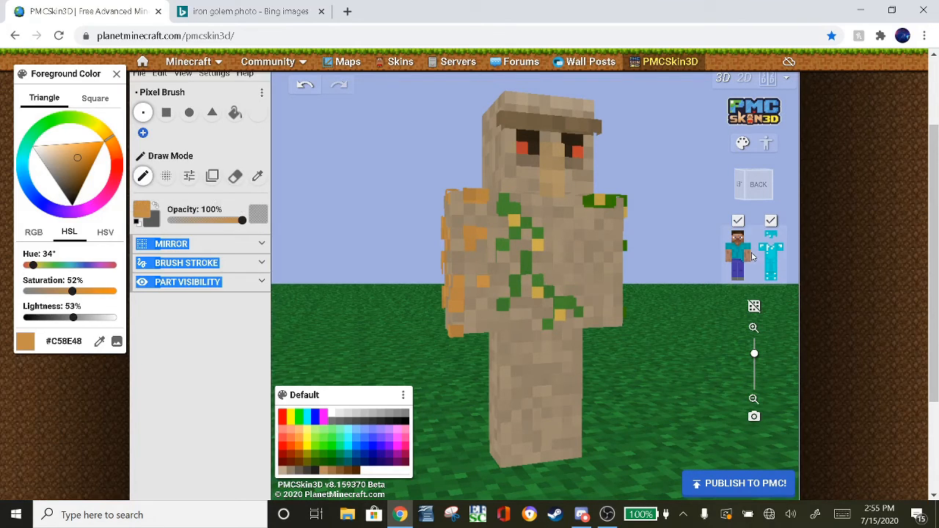
Compare the rusty arm with its outer layer hidden and shown, and inspect the whole skin from the face side.
{"action": "left_click", "coordinate": [780, 253]}
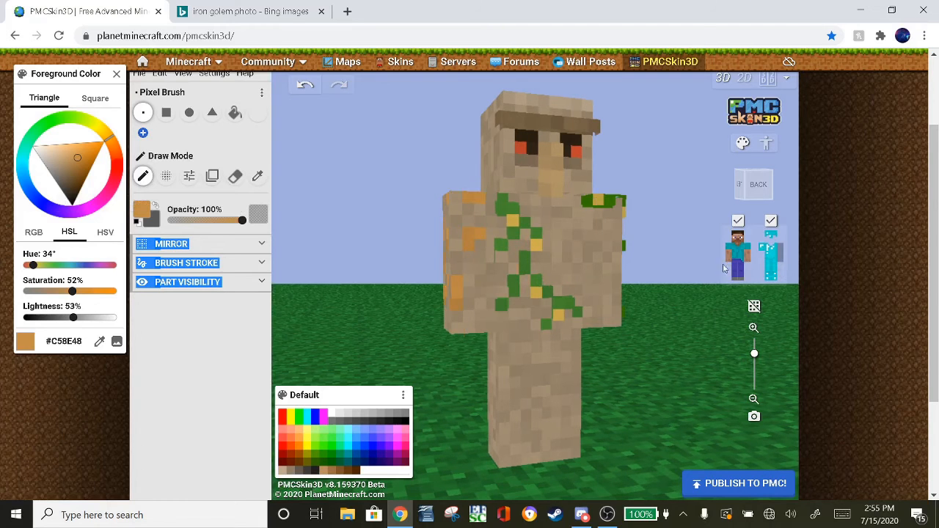
{"action": "left_click", "coordinate": [780, 253]}
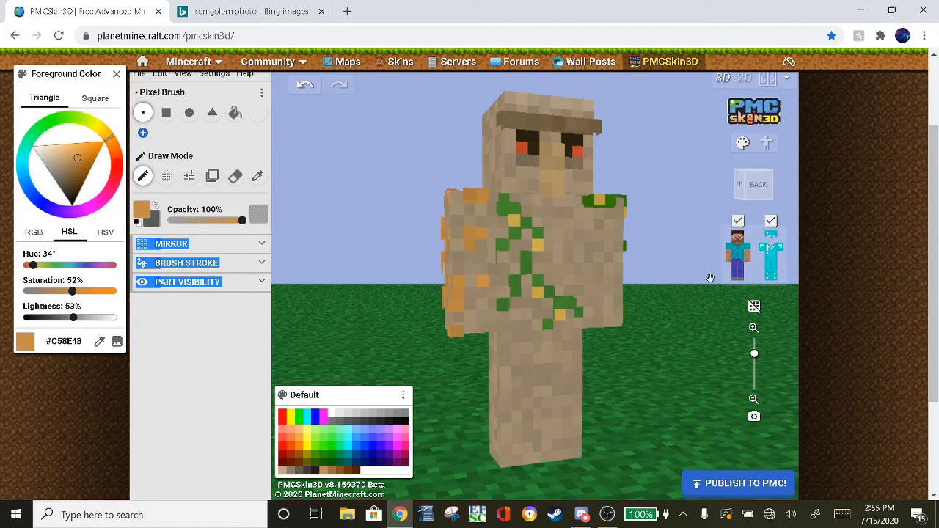
{"action": "left_click_drag", "start_coordinate": [693, 292], "coordinate": [560, 288]}
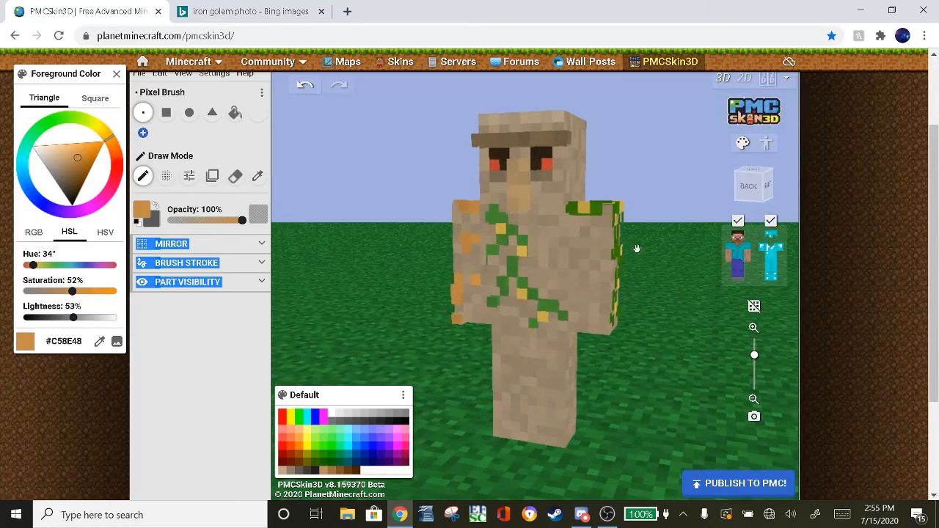
{"action": "left_click_drag", "start_coordinate": [694, 270], "coordinate": [643, 252]}
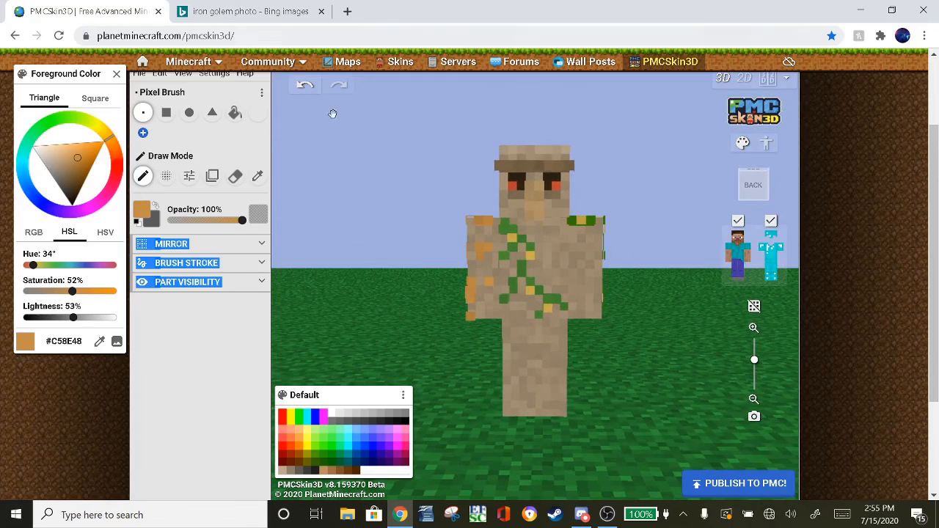